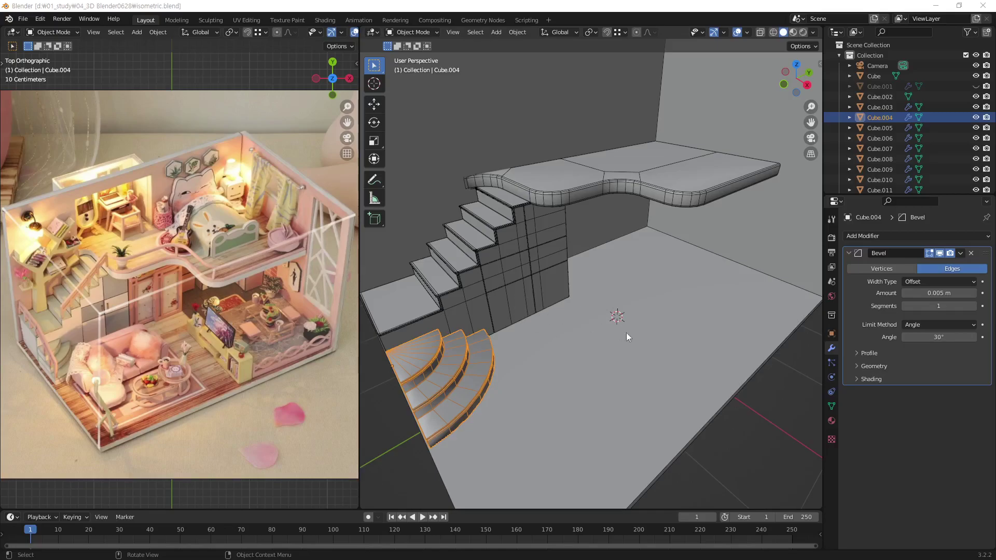
Deselect the curved stairs in Blender and switch to Photoshop's Home screen
left_click(748, 406)
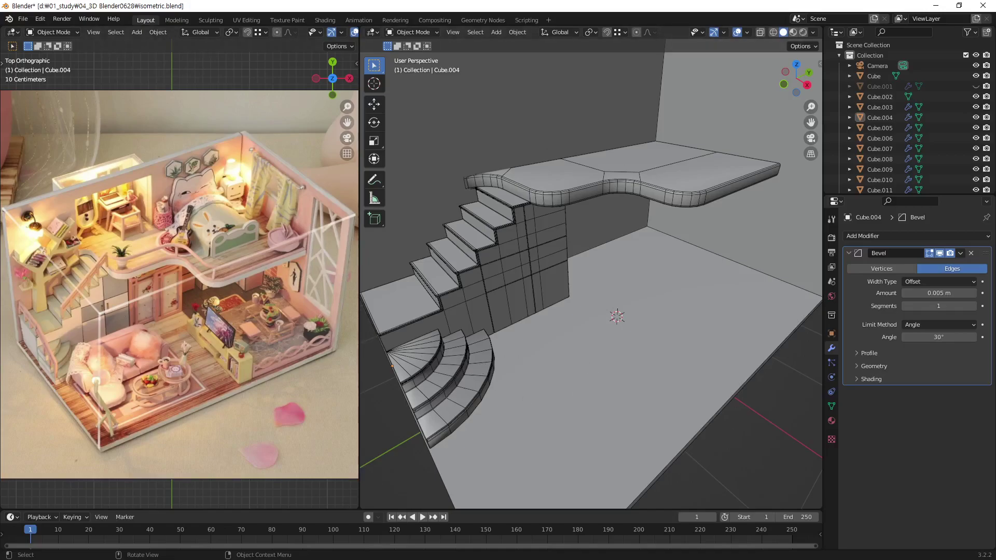
key("alt+Tab")
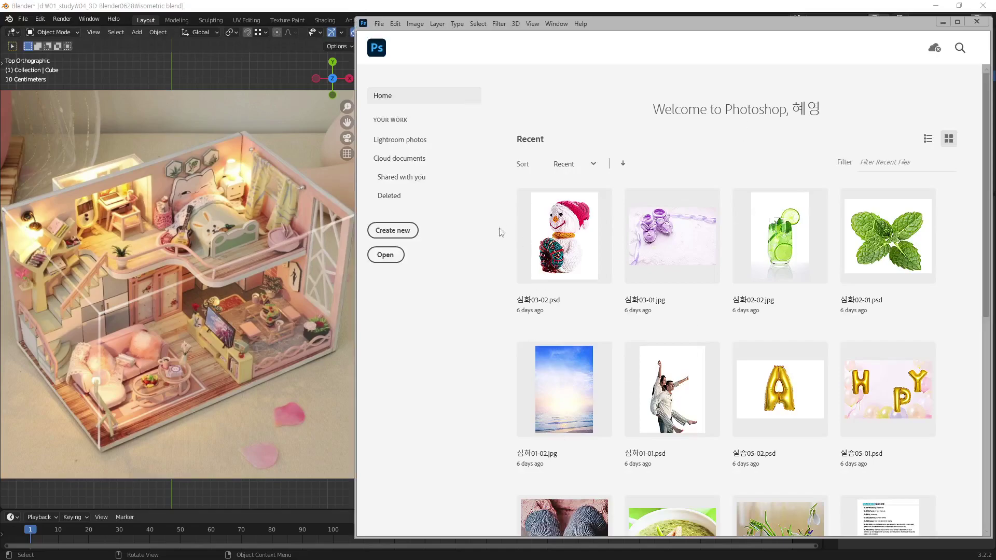
Set up a new 4000 × 4000 px, 72 ppi document, changing Color Mode from Grayscale to RGB Color
left_click(407, 231)
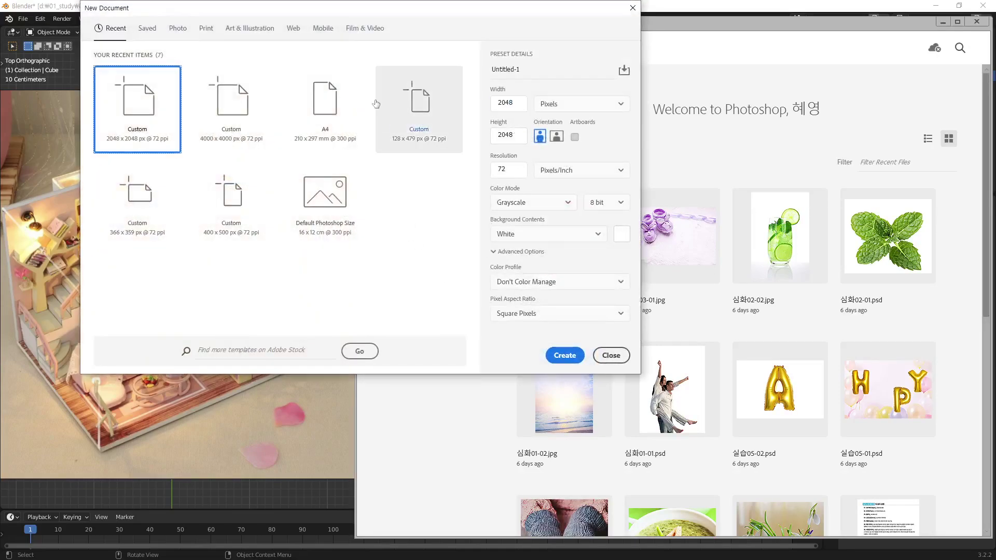
left_click(514, 103)
type("4000")
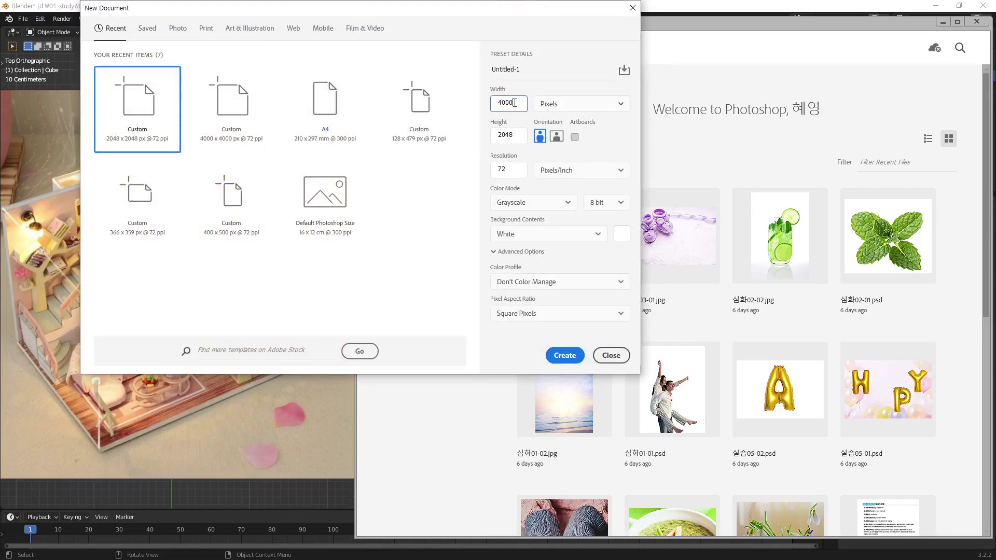
left_click(518, 130)
type("4000")
key("Return")
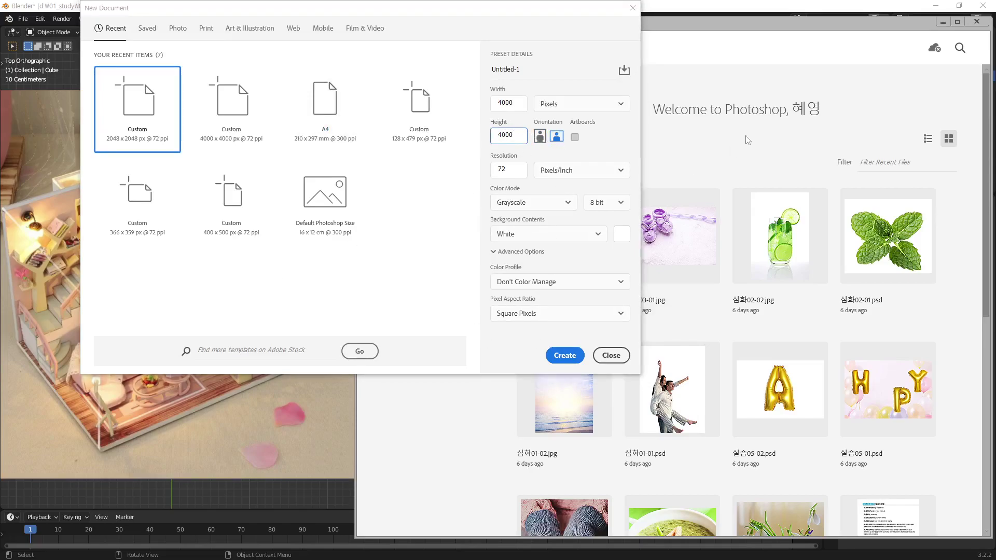
left_click(588, 152)
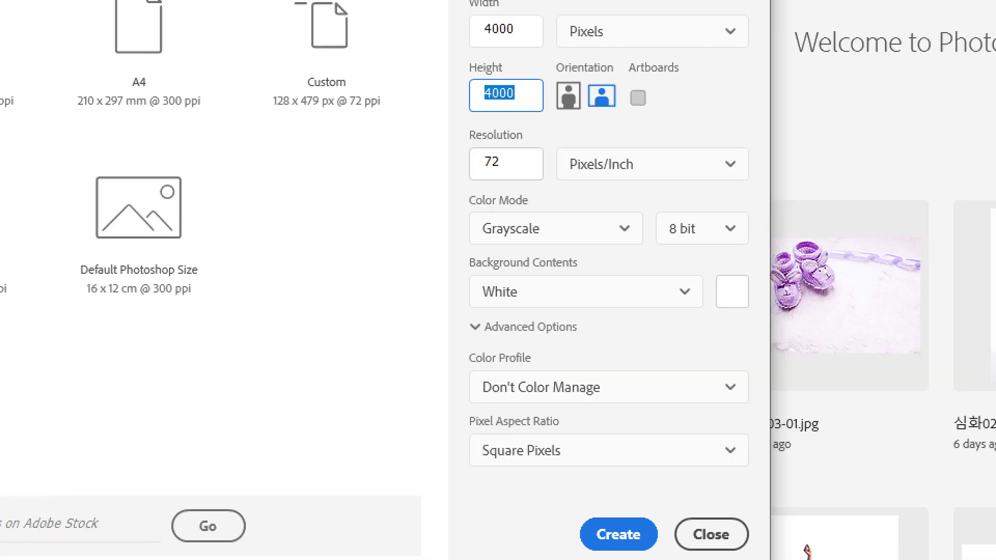
mouse_move(511, 183)
left_mouse_down()
mouse_move(459, 174)
mouse_move(535, 146)
mouse_move(505, 190)
left_mouse_up()
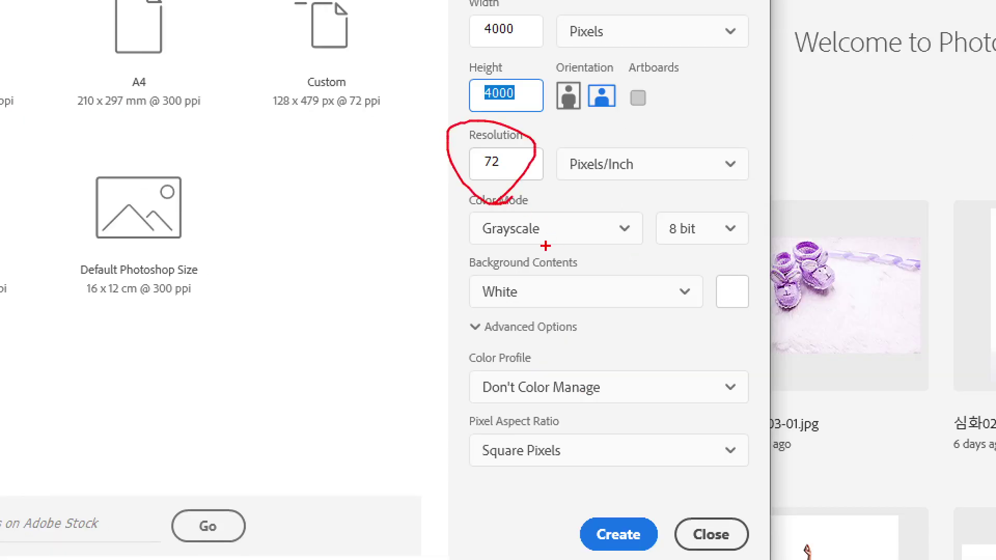
mouse_move(548, 246)
left_mouse_down()
mouse_move(558, 248)
mouse_move(551, 221)
mouse_move(540, 228)
mouse_move(569, 212)
left_mouse_up()
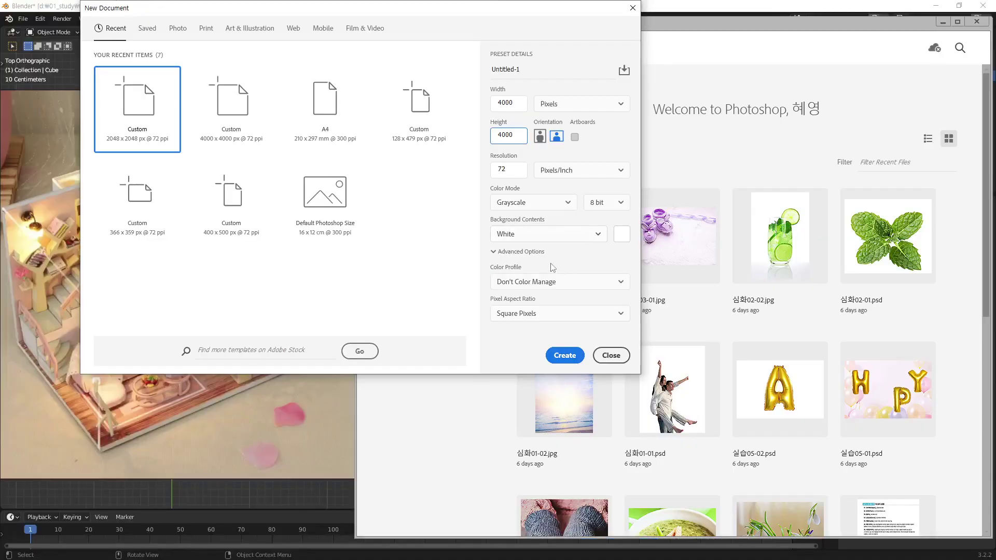
left_click(567, 207)
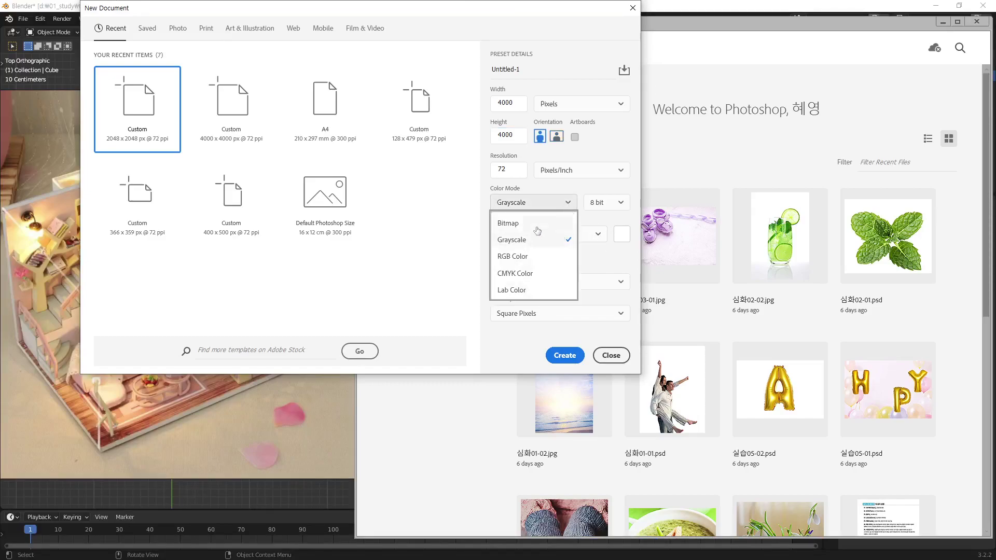
left_click(535, 257)
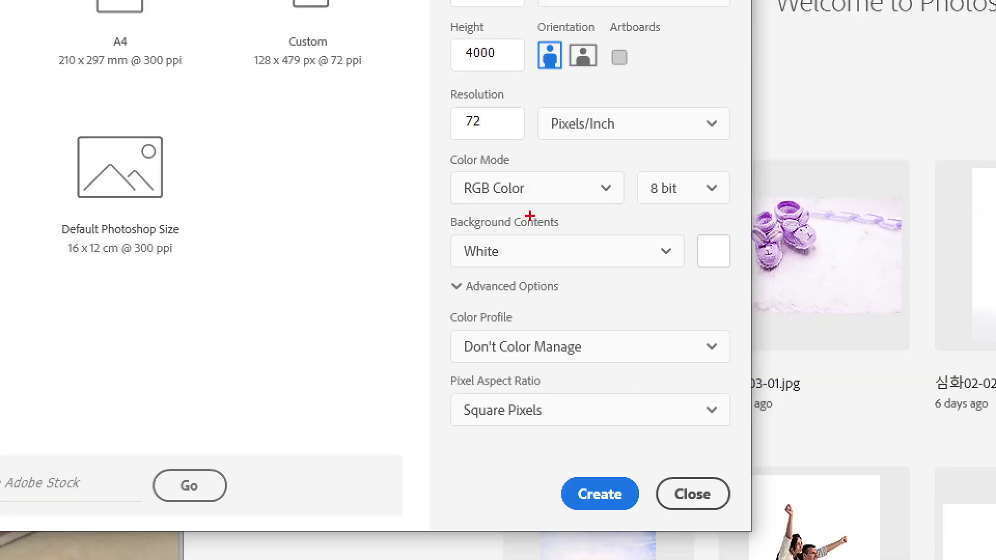
mouse_move(530, 224)
left_mouse_down()
mouse_move(512, 235)
mouse_move(477, 221)
mouse_move(450, 177)
mouse_move(524, 162)
mouse_move(543, 206)
mouse_move(526, 223)
left_mouse_up()
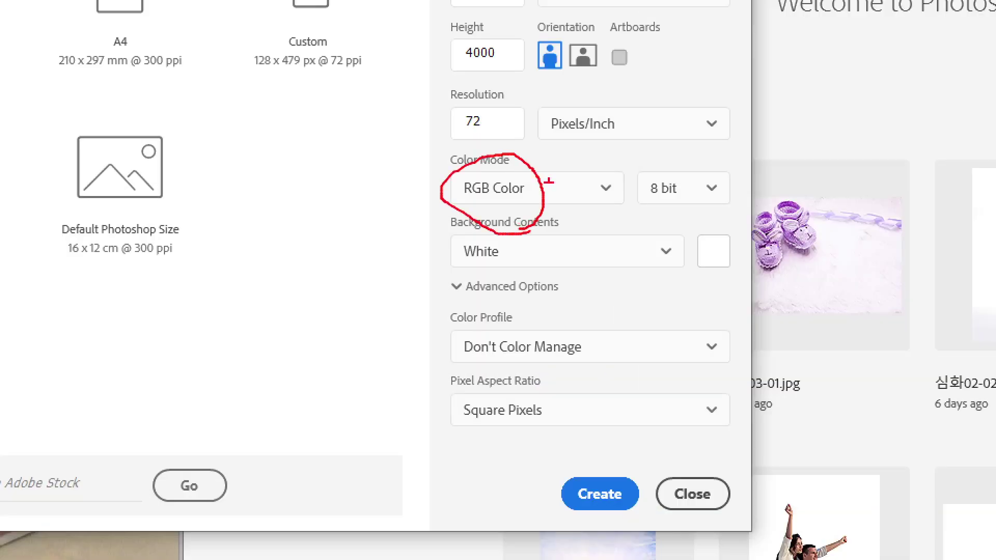
mouse_move(495, 141)
left_mouse_down()
mouse_move(473, 139)
mouse_move(508, 93)
mouse_move(509, 151)
left_mouse_up()
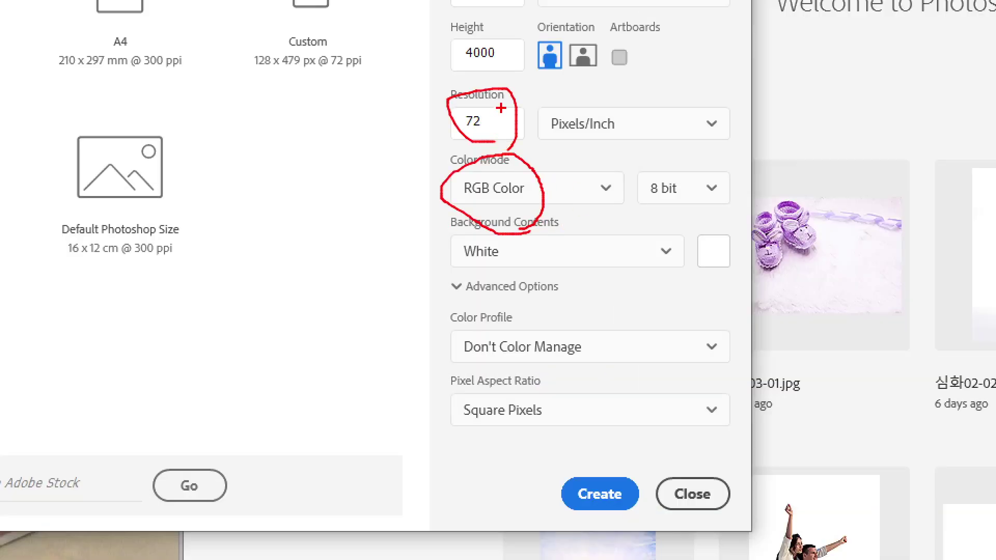
left_click_drag(495, 79, 519, 75)
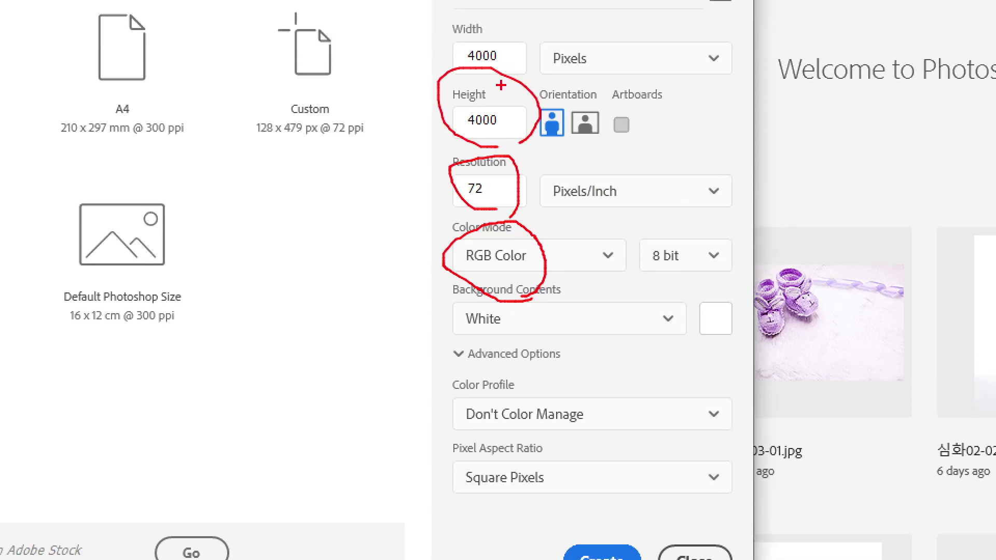
left_click_drag(501, 89, 509, 62)
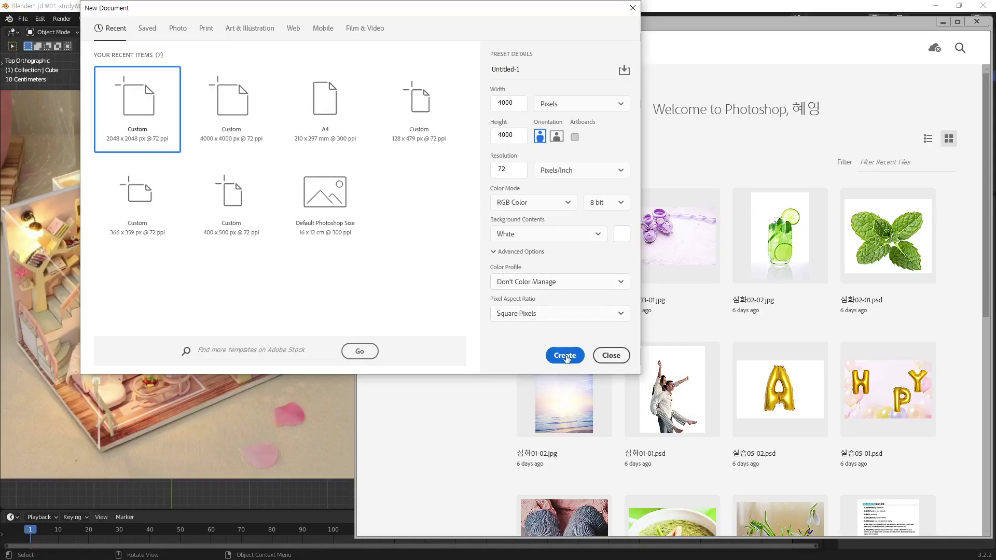
Create the Untitled-1 canvas and switch Photoshop's interface to the darkest colour theme
left_click(565, 356)
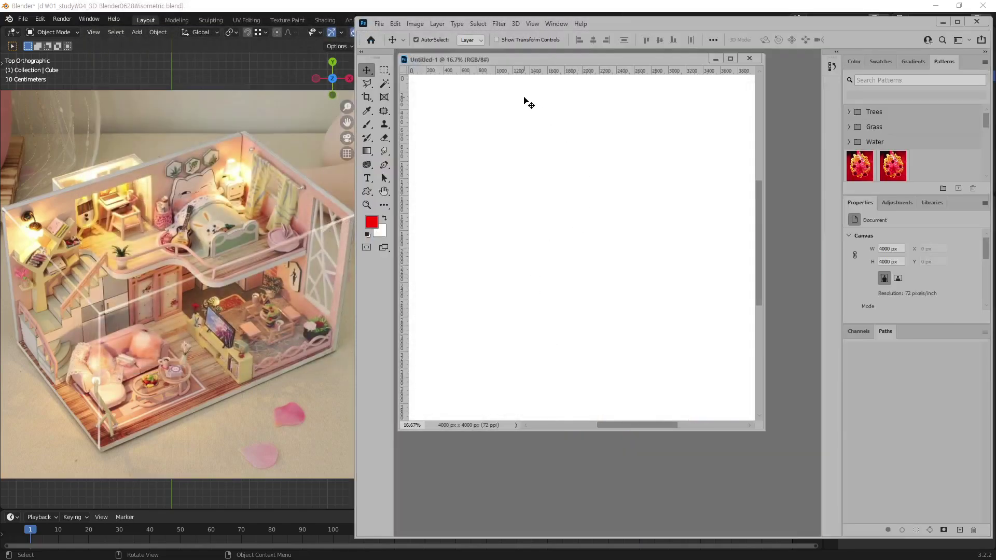
left_click_drag(546, 61, 587, 112)
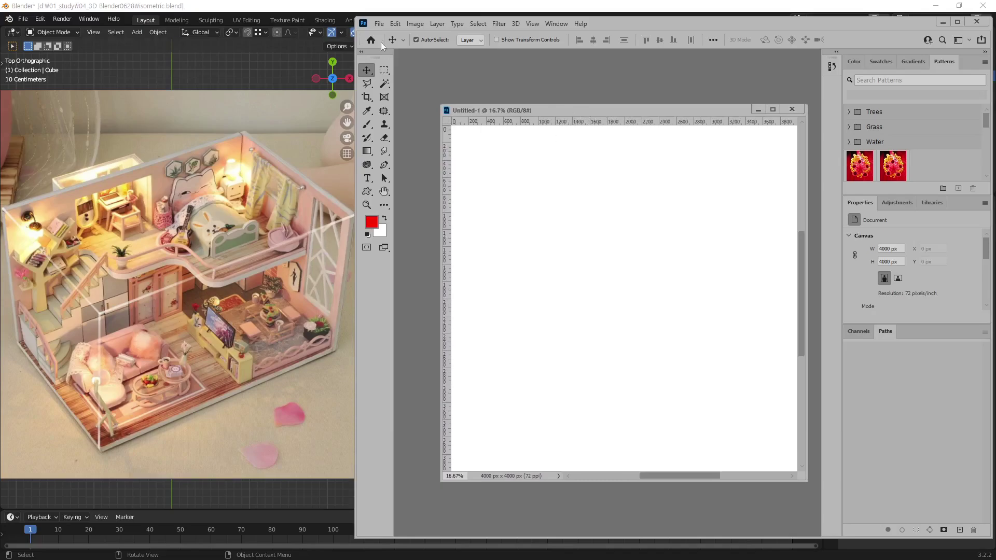
left_click(395, 24)
mouse_move(457, 456)
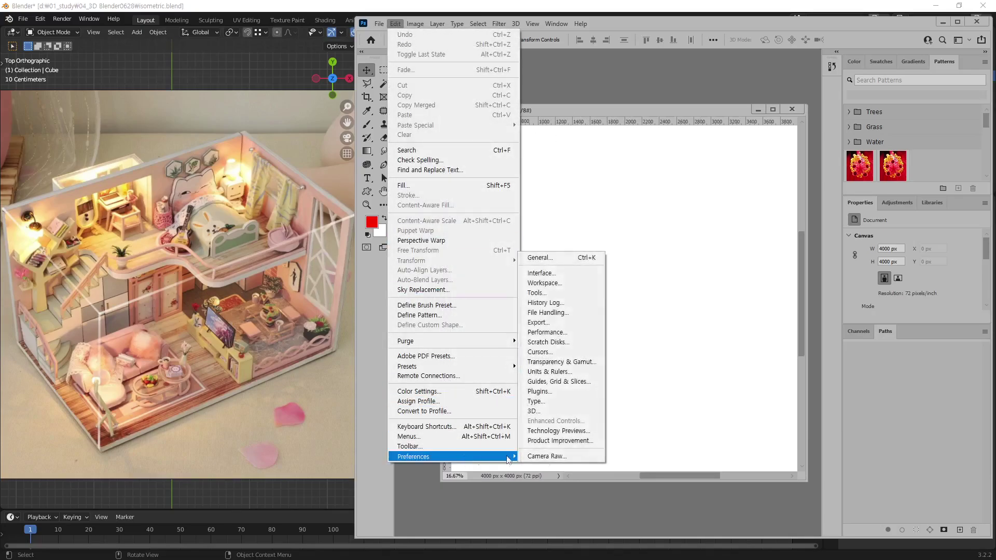
left_click(571, 273)
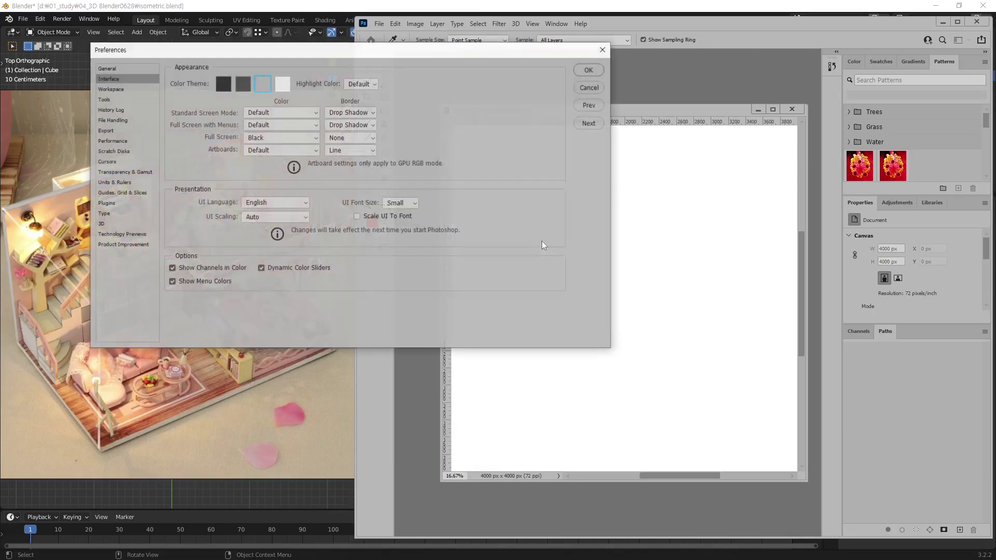
left_click(223, 83)
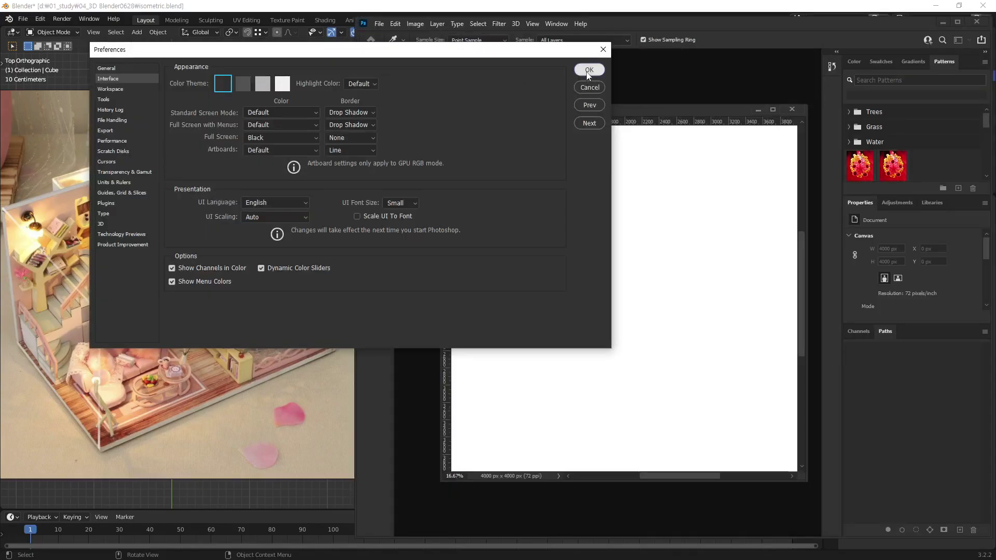
left_click(589, 70)
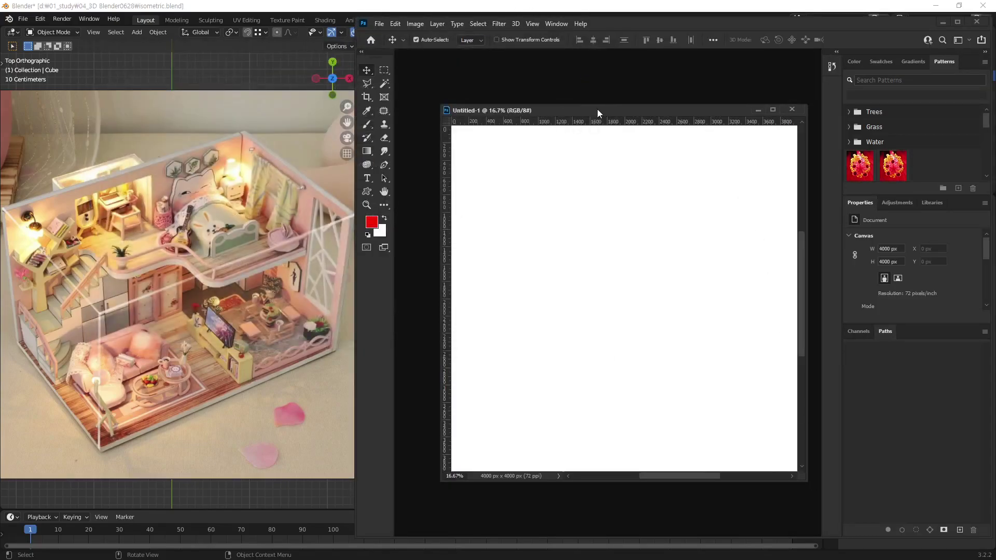
Enlarge and reposition the Untitled-1 document window
mouse_move(596, 114)
left_mouse_down()
mouse_move(605, 105)
mouse_move(590, 109)
left_mouse_up()
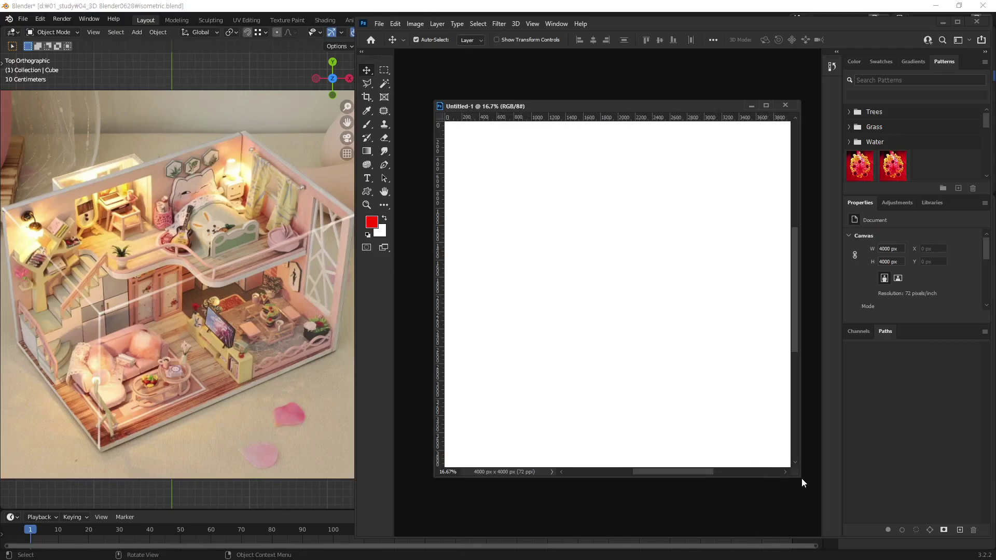
left_click_drag(798, 477, 814, 508)
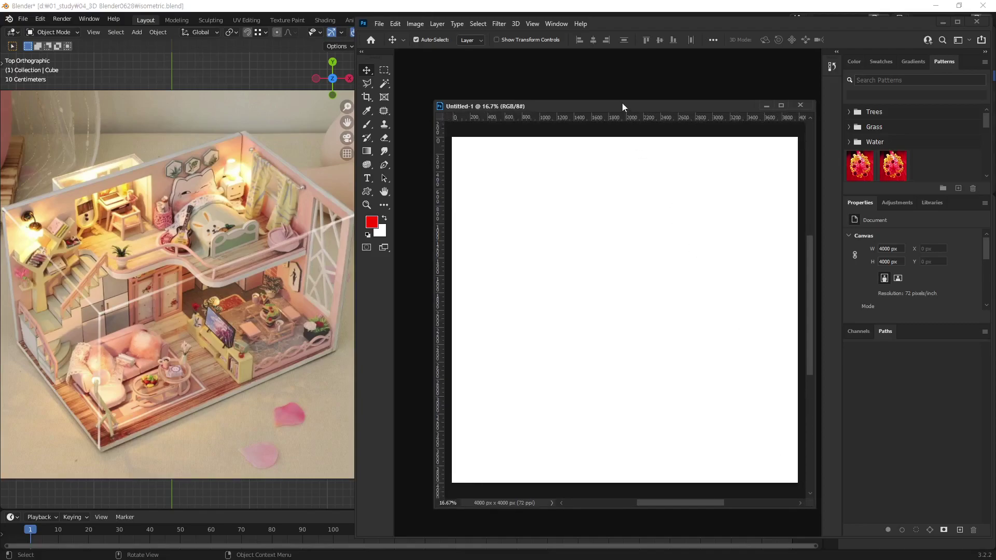
left_click_drag(624, 107, 611, 90)
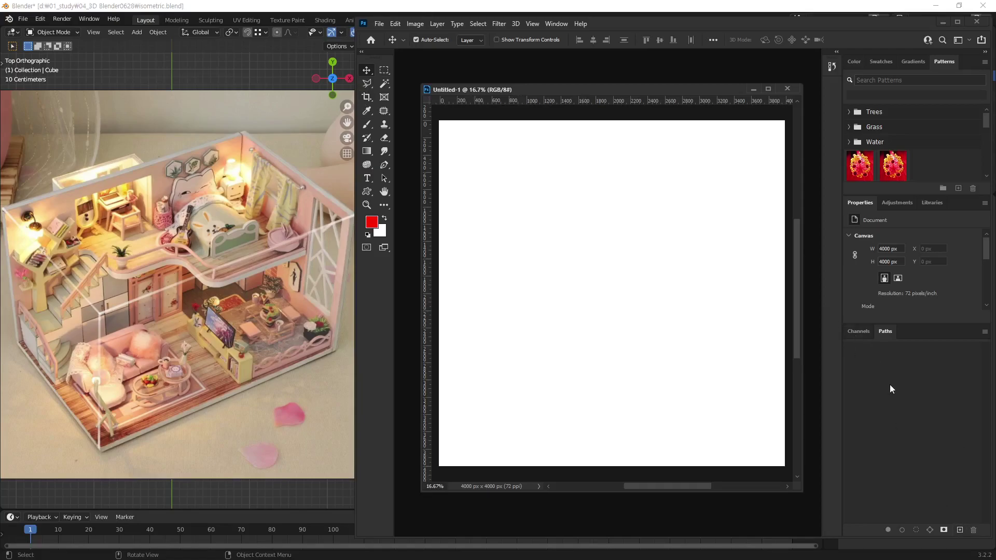
Show Layers with F7, group it with Channels and Paths, and add empty Layer 1
key("F7")
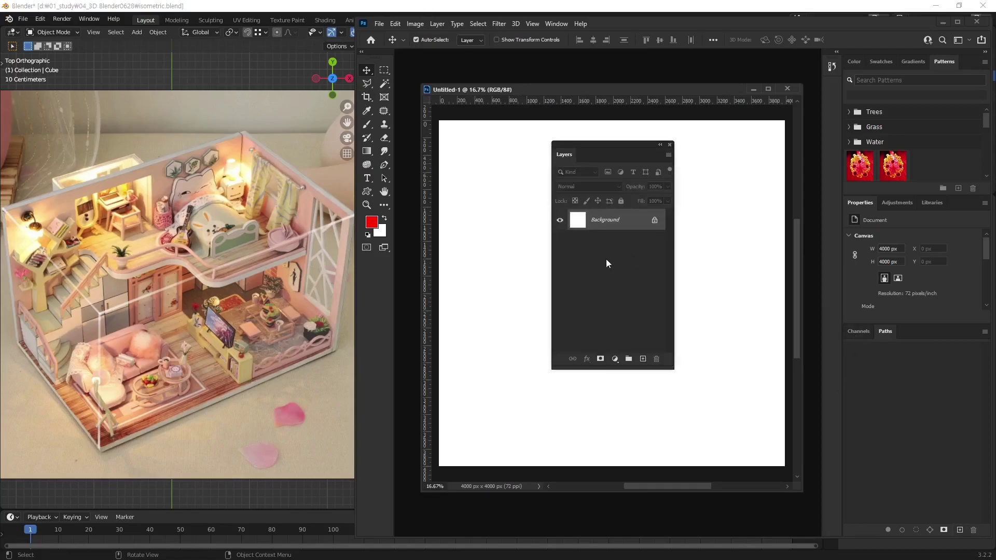
left_click_drag(563, 158, 841, 231)
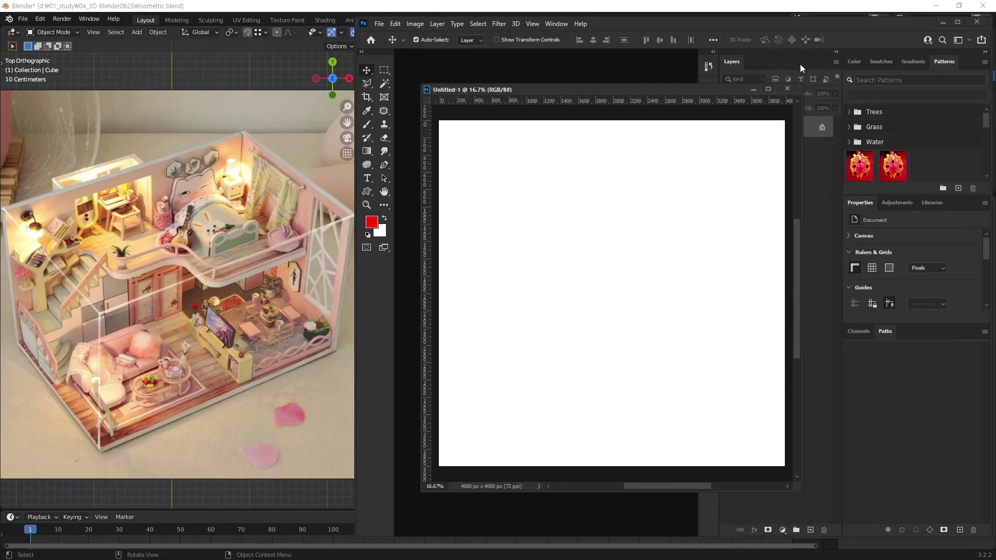
left_click_drag(734, 62, 904, 311)
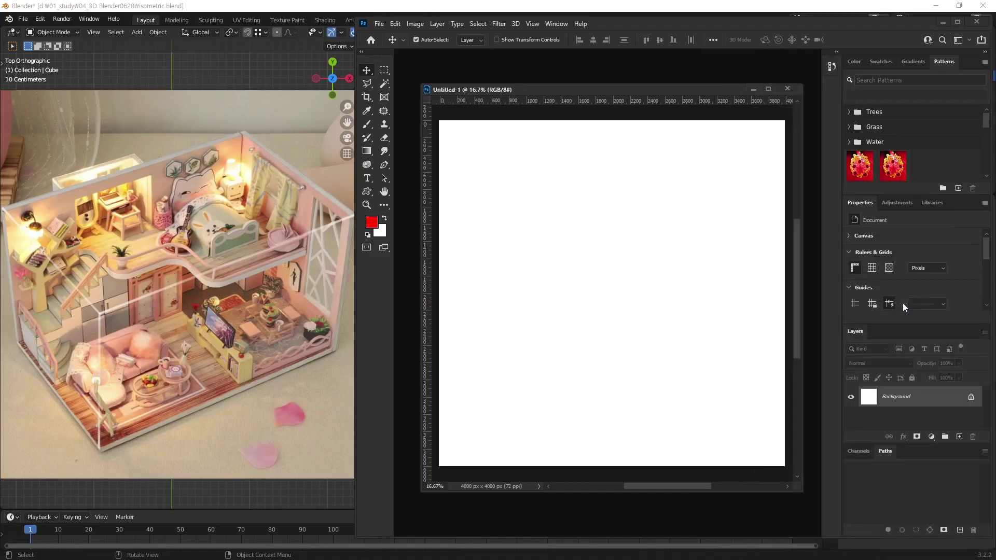
left_click_drag(860, 336, 894, 328)
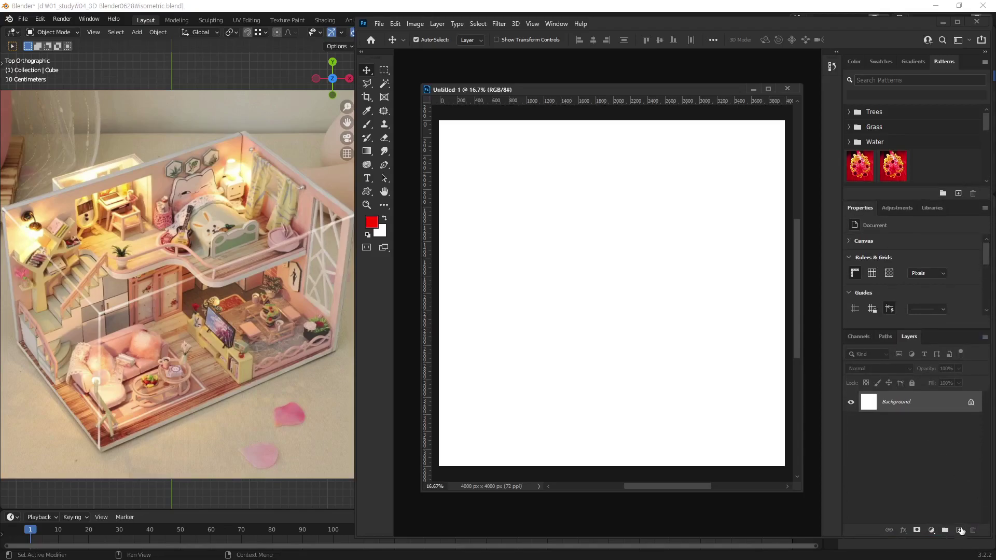
left_click(960, 530)
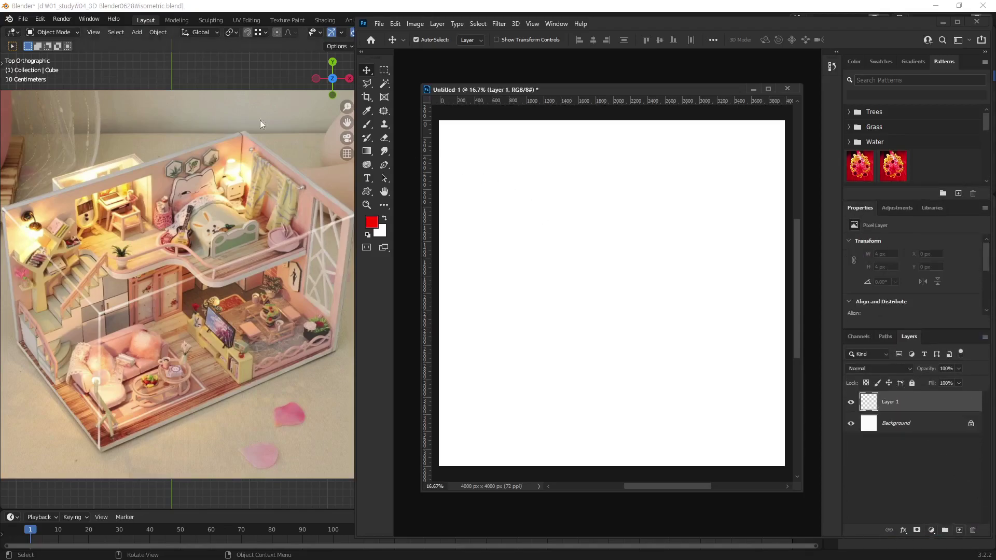
left_click(383, 71)
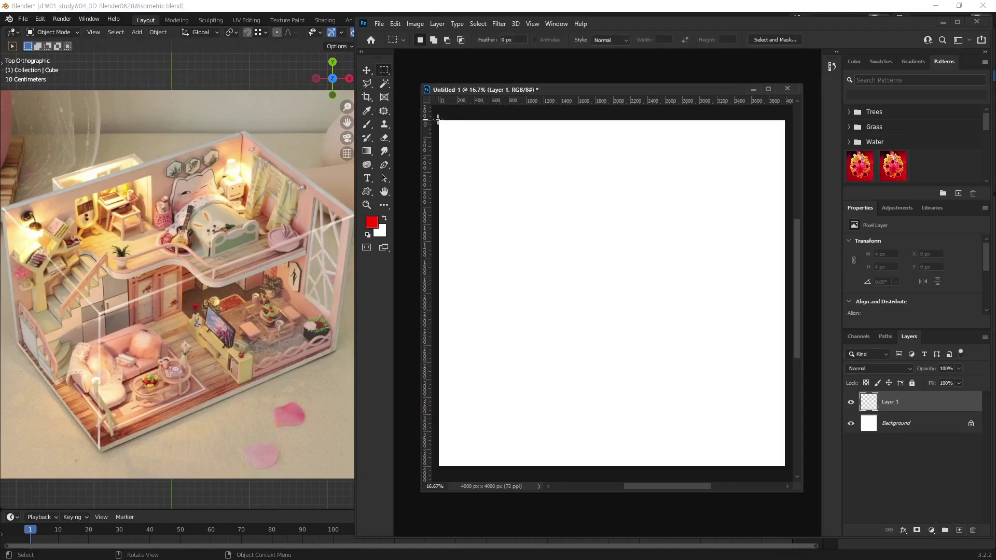
Fill a square selection at the top-left corner with pale teal (97d3cc)
left_click_drag(439, 120, 493, 178)
left_click(372, 223)
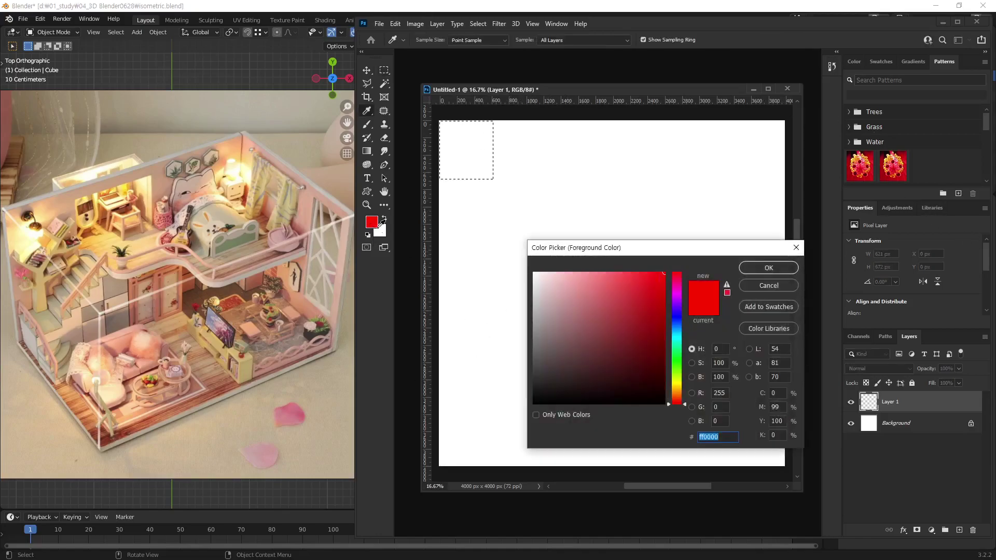
left_click(677, 341)
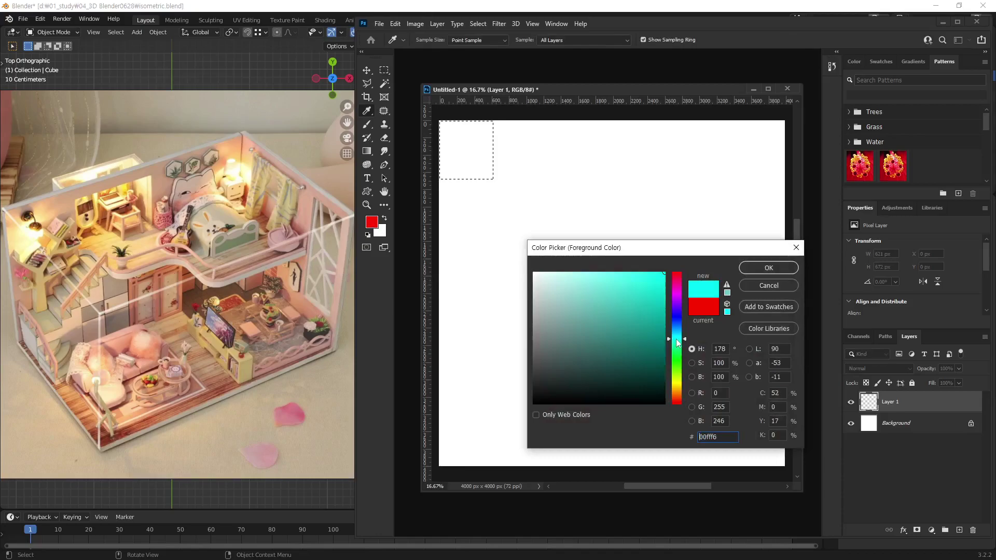
left_click_drag(677, 339, 682, 342)
mouse_move(597, 293)
left_mouse_down()
mouse_move(579, 263)
mouse_move(571, 296)
left_mouse_up()
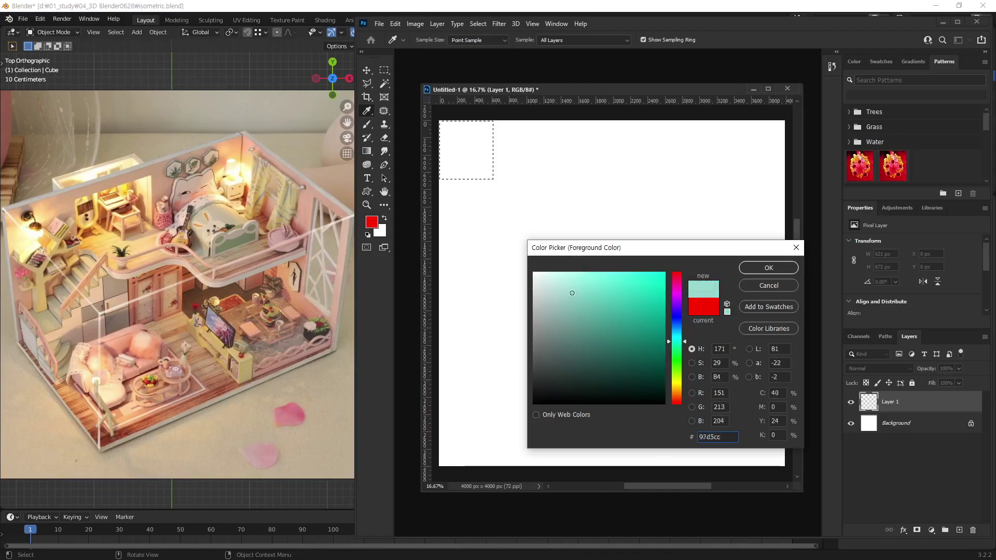
left_click(748, 268)
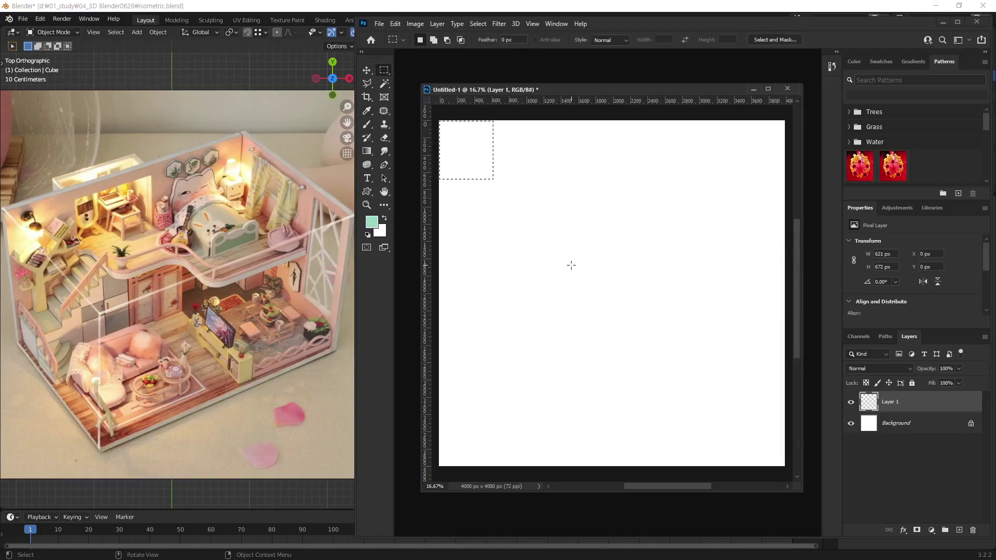
key("alt+BackSpace")
key("ctrl+d")
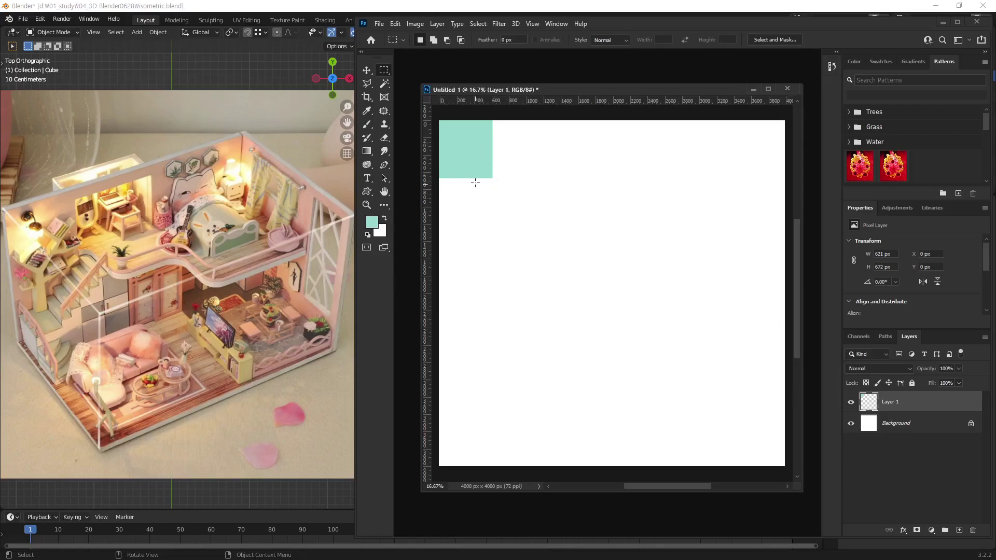
Slide the teal square one square right along the top edge and mark a square below the corner
key("v")
left_click_drag(463, 150, 523, 154)
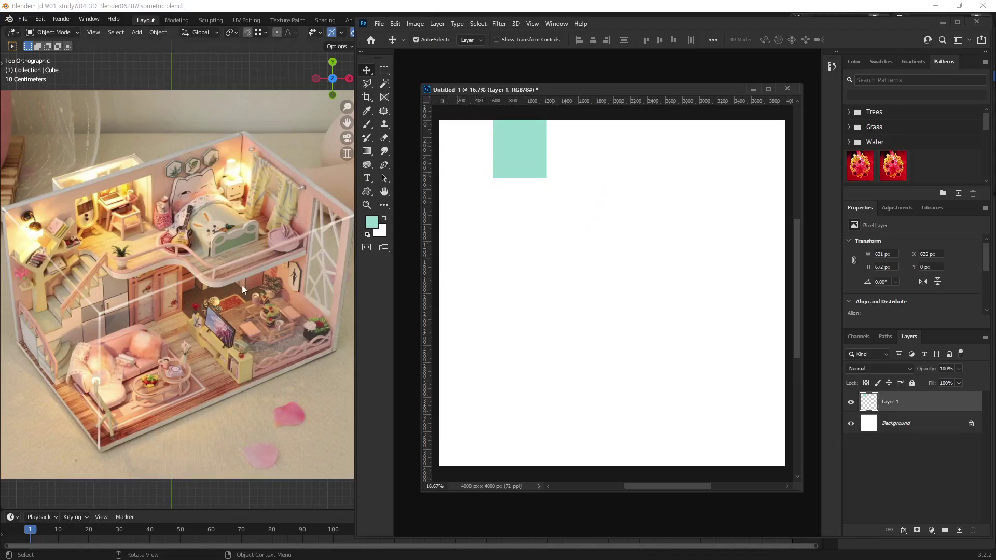
key("m")
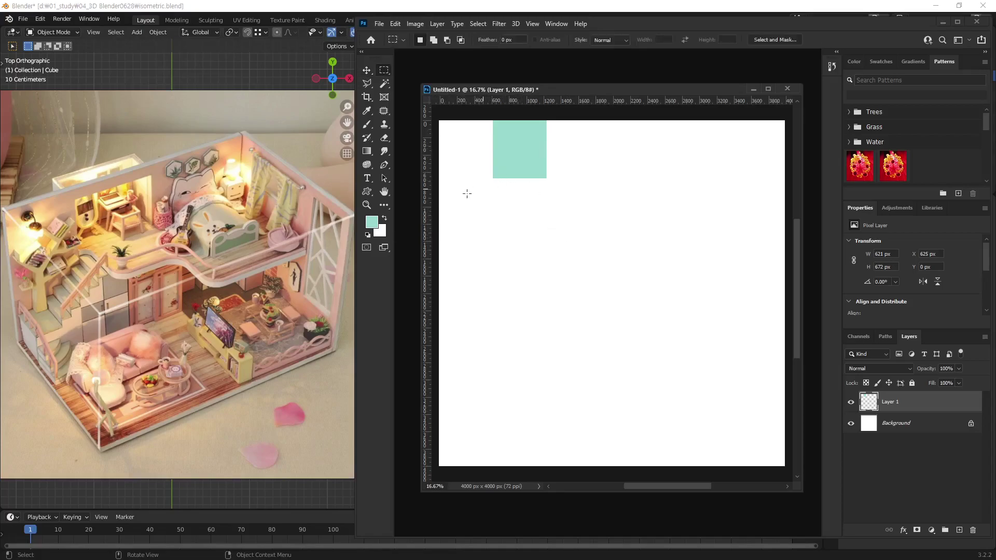
left_click_drag(437, 179, 494, 243)
Fill the marked left-edge square with grey-blue (81959f) and deselect
left_click(372, 223)
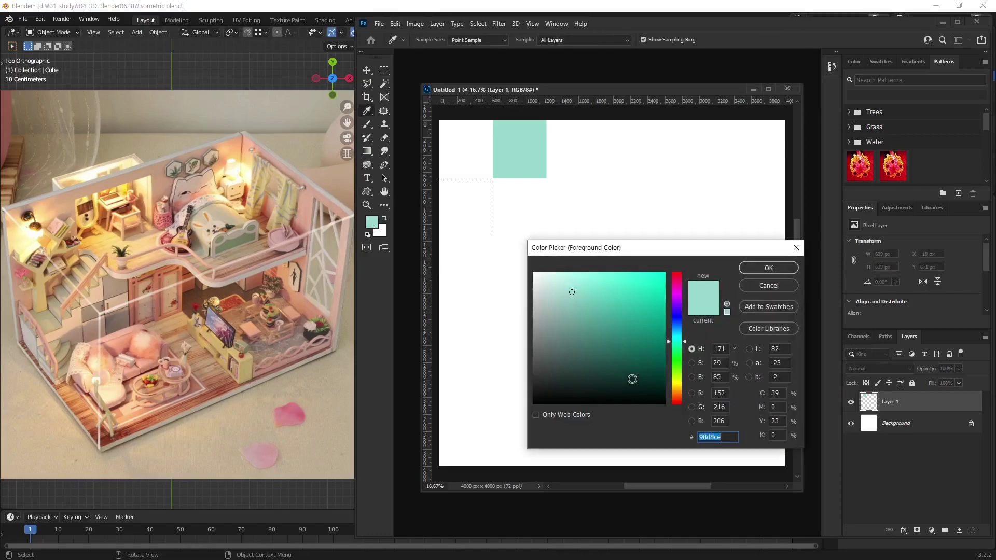
left_click(677, 330)
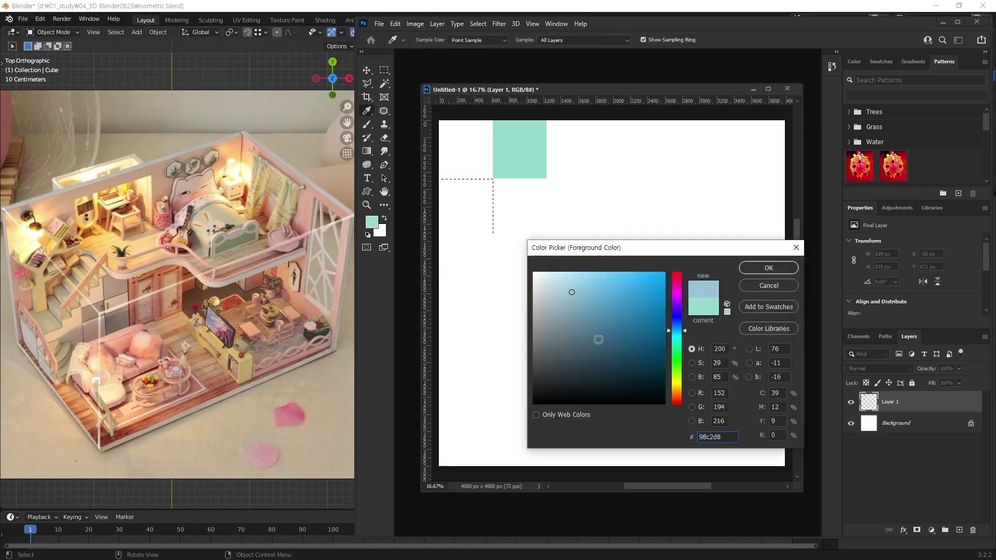
left_click(555, 324)
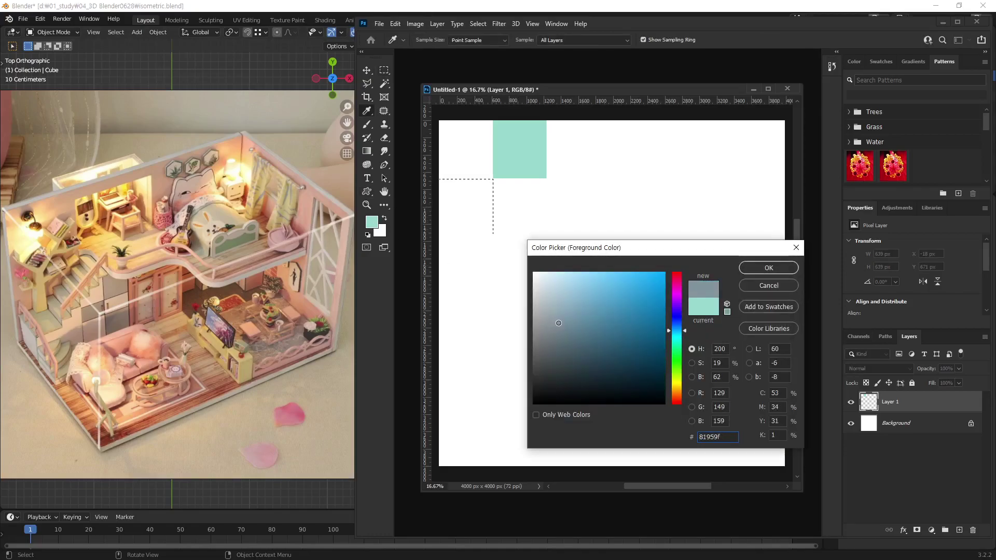
left_click(767, 268)
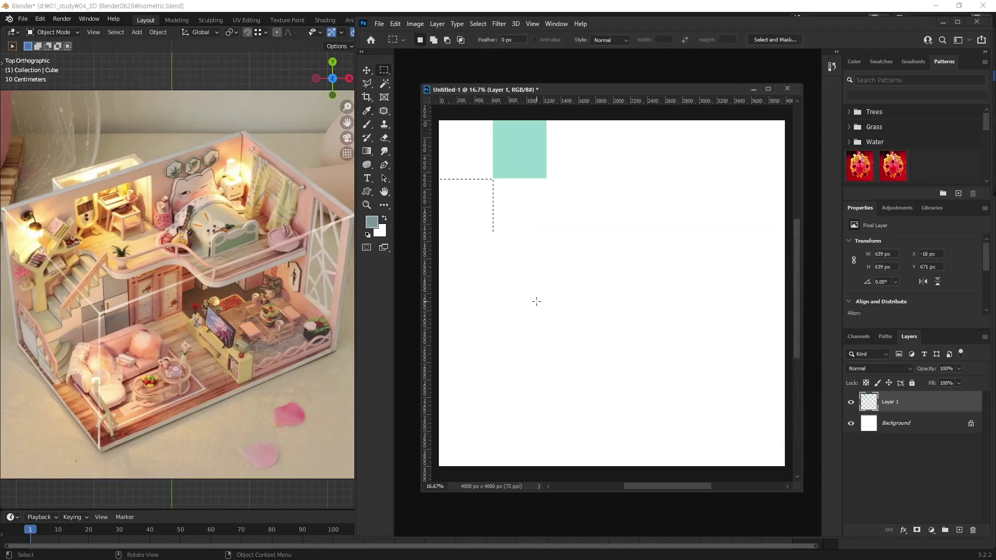
key("alt+BackSpace")
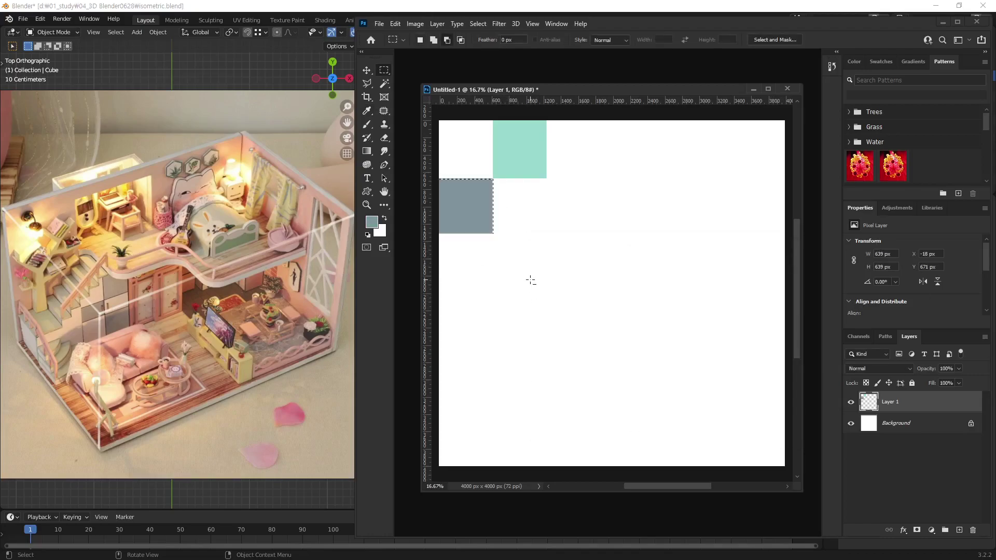
key("ctrl+d")
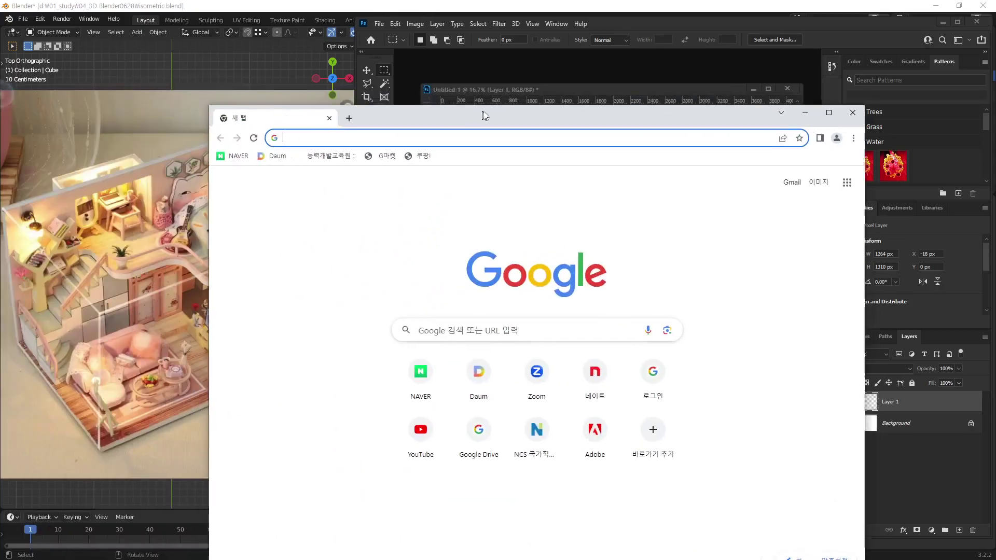
Search Google Images for 'wood texture' filtered to large images
left_click_drag(488, 108, 561, 136)
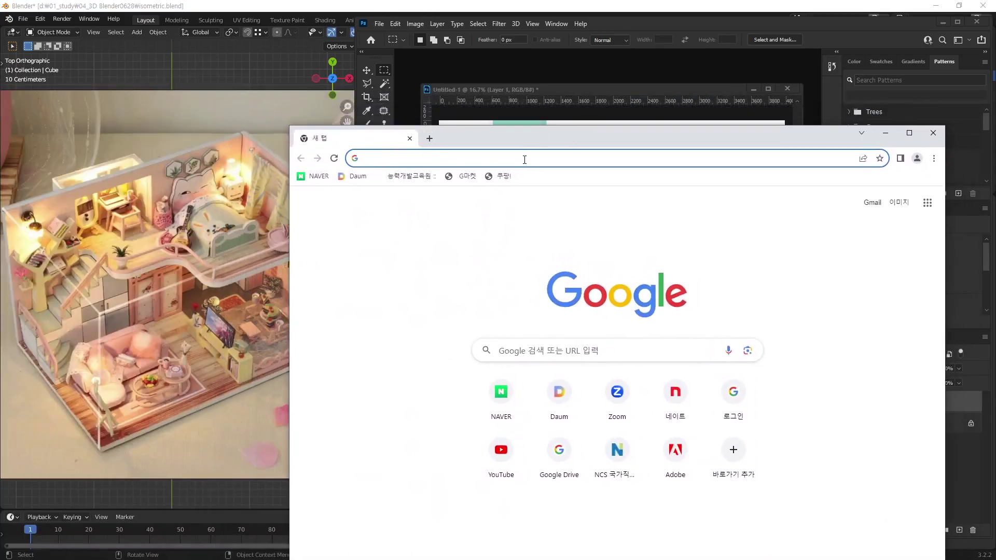
left_click(524, 159)
type("wood texture")
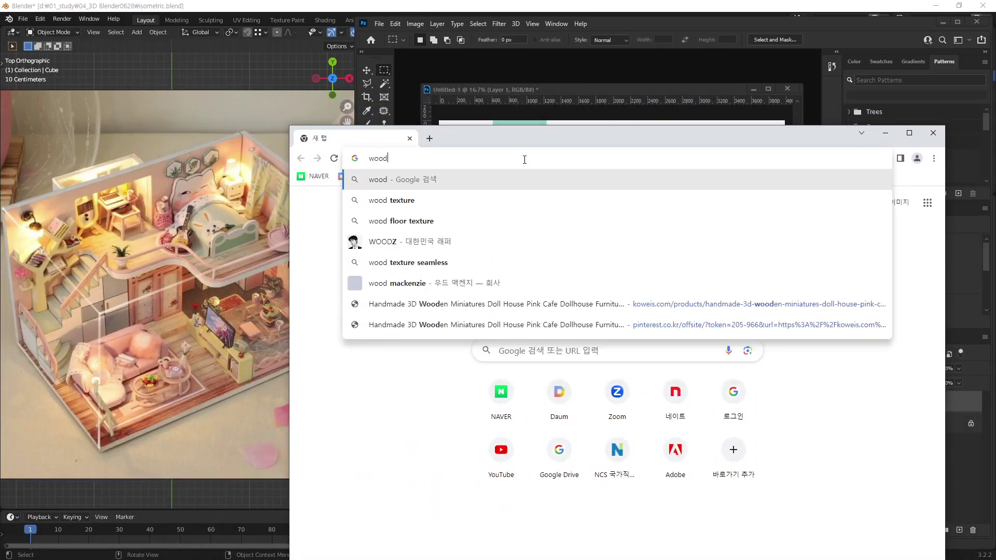
key("Return")
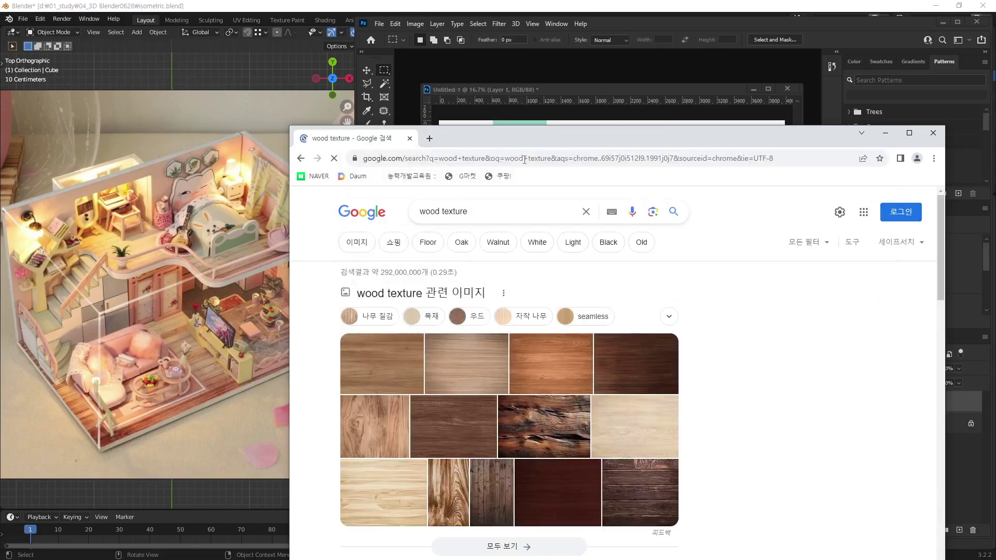
left_click(358, 248)
left_click(709, 243)
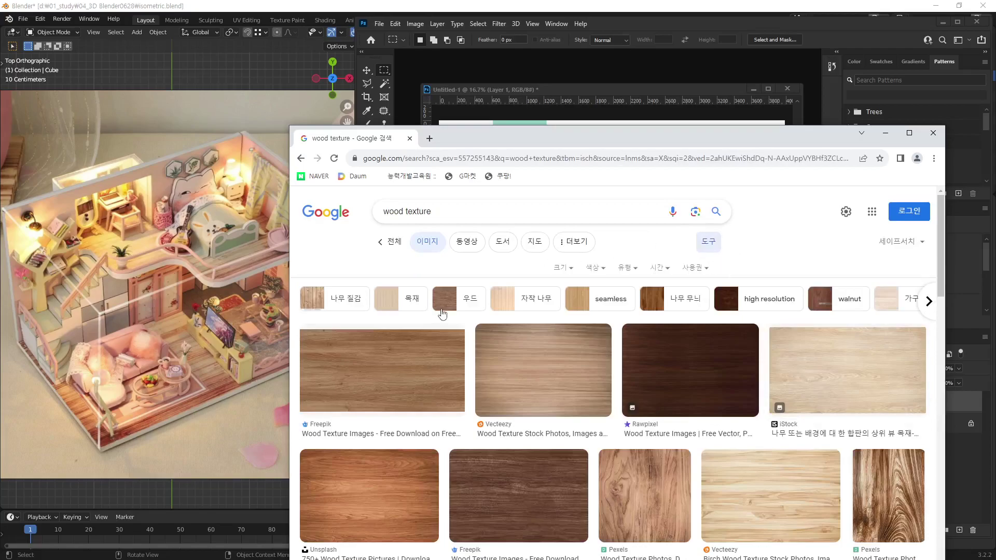
left_click(574, 272)
left_click(561, 305)
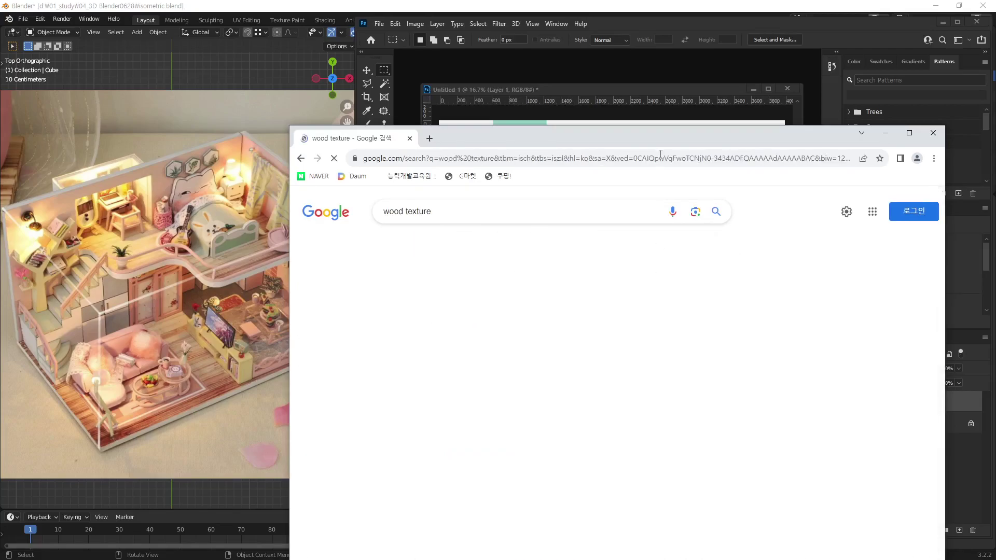
left_click_drag(656, 134, 664, 52)
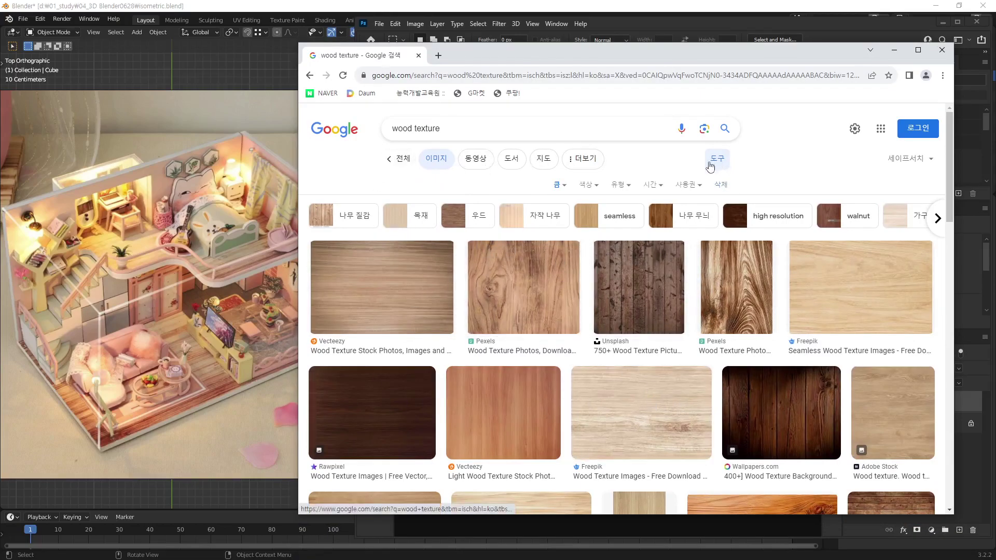
left_click(564, 187)
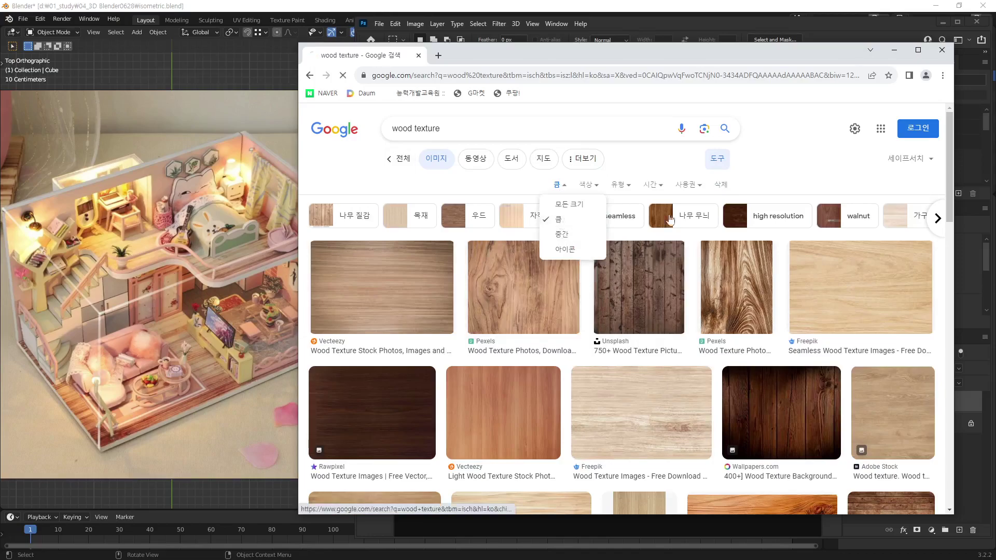
left_click(558, 213)
left_click(310, 75)
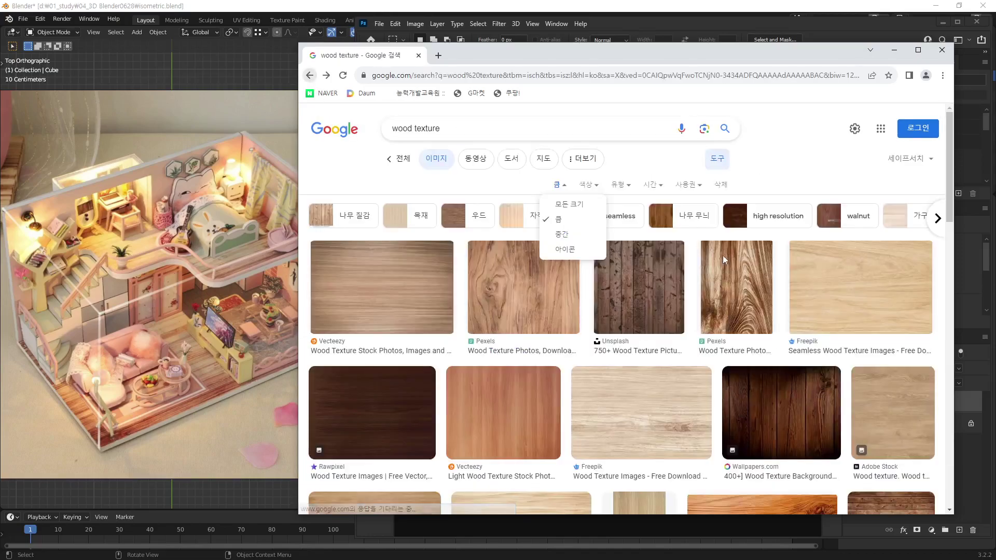
scroll(619, 400, "down", 5)
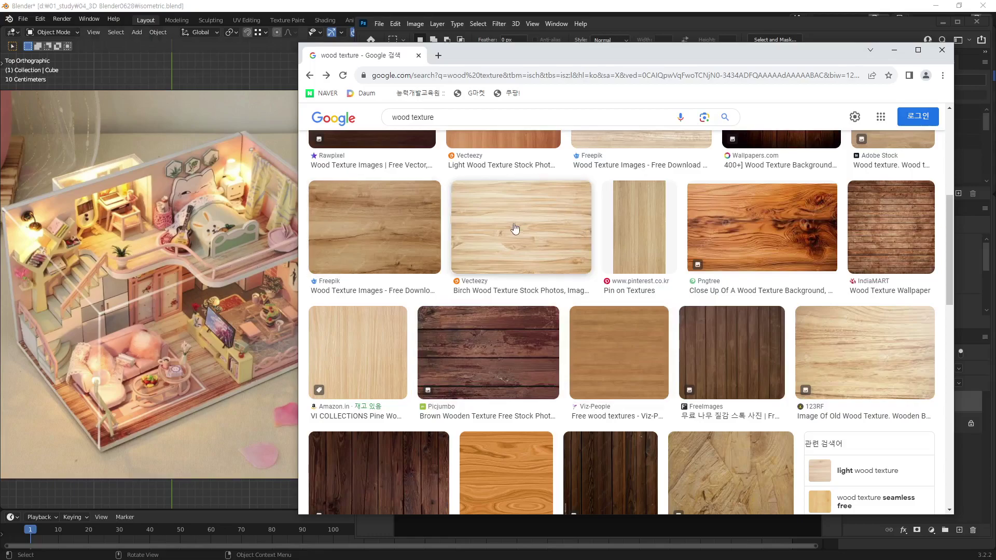
Copy the Vecteezy birch wood preview image and minimise Chrome
left_click(501, 262)
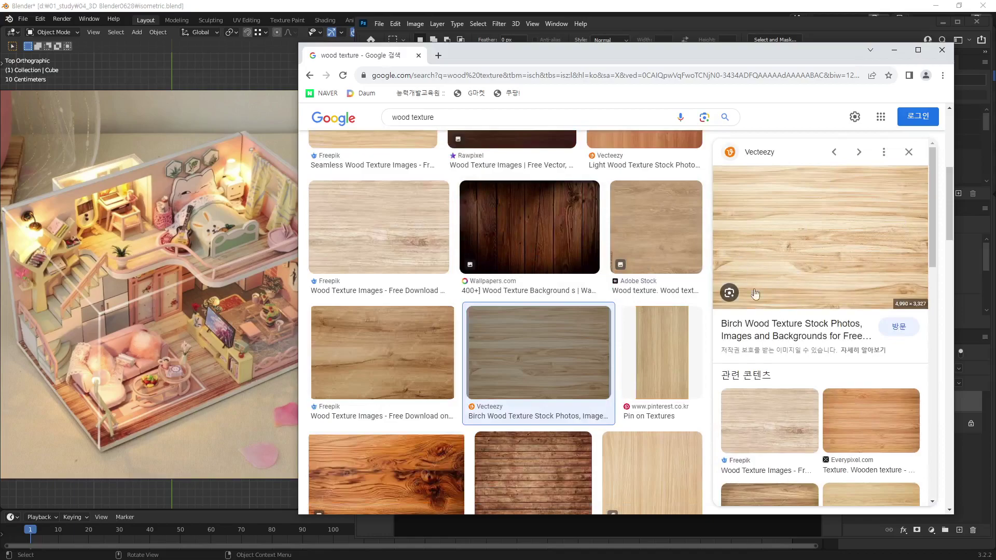
scroll(843, 250, "down", 4)
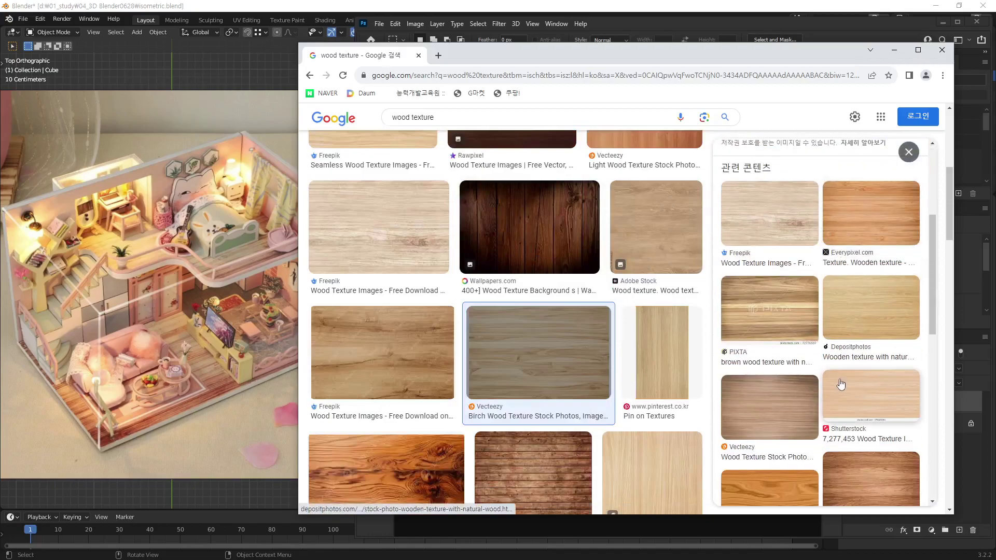
scroll(843, 356, "up", 4)
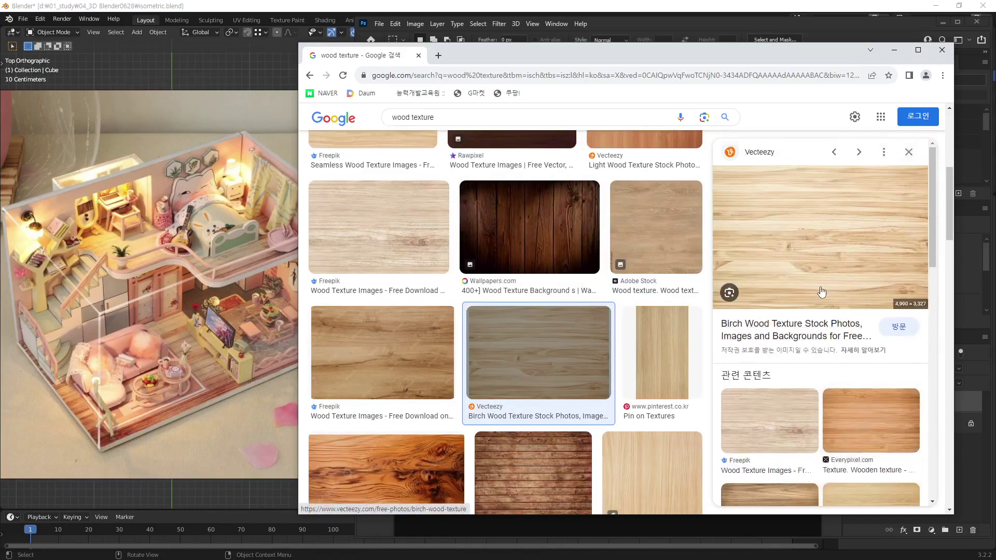
right_click(837, 228)
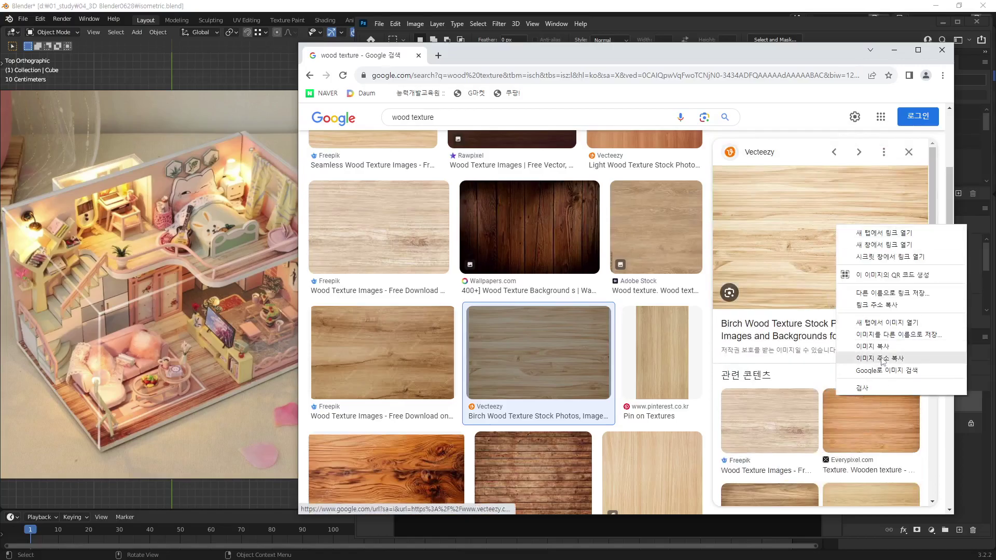
left_click(882, 347)
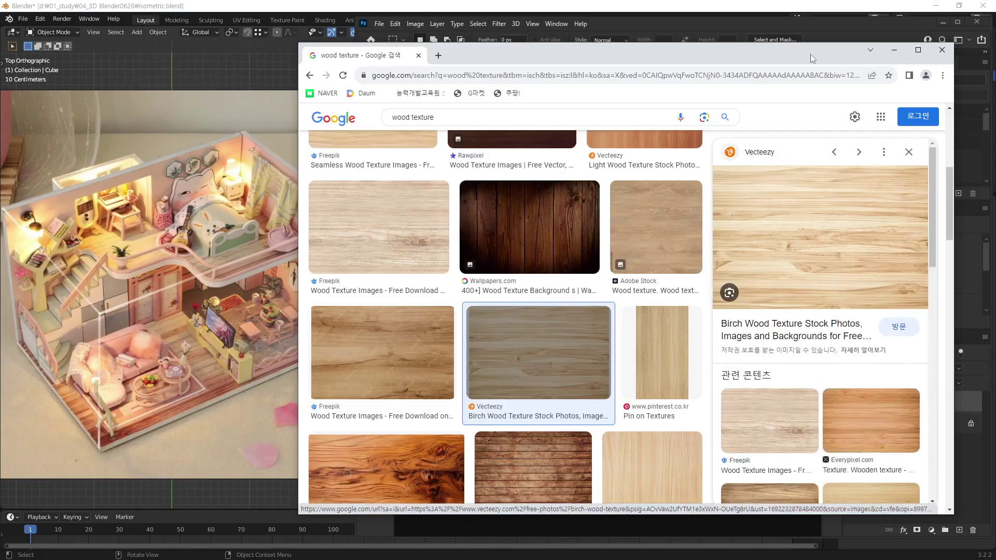
left_click(894, 50)
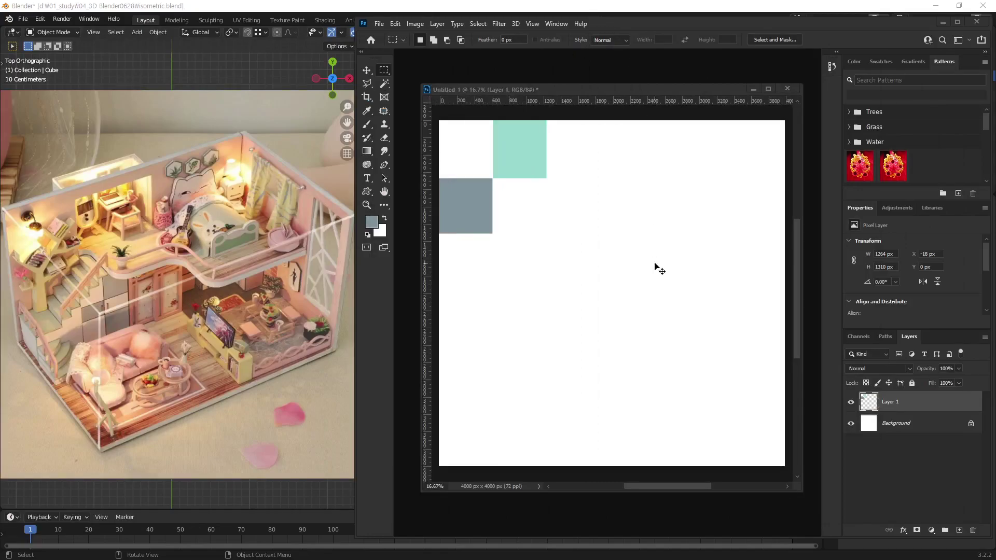
Paste the birch wood, scale it to about 20% beside the teal square, and duplicate it below
key("ctrl+v")
key("ctrl+t")
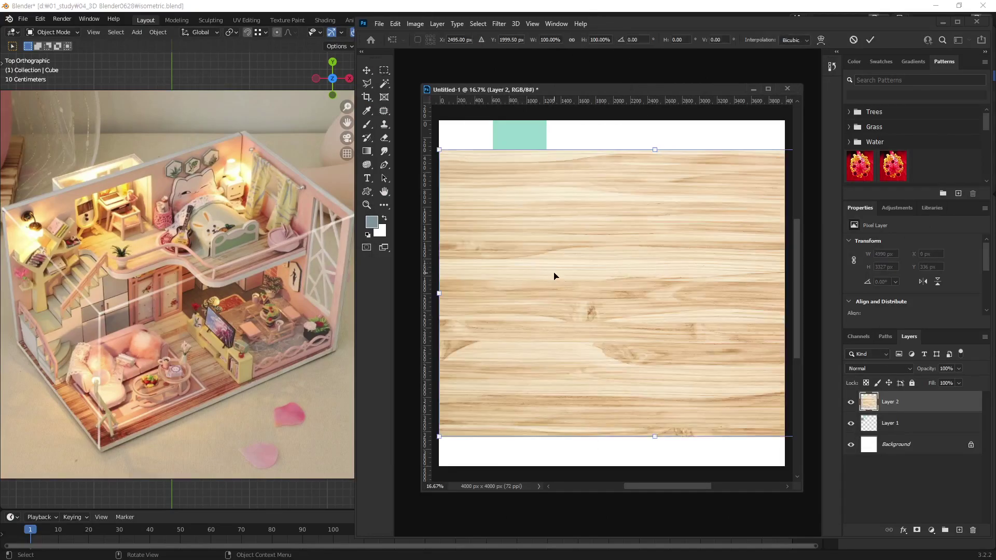
left_click_drag(438, 150, 684, 311)
left_click_drag(740, 423, 608, 234)
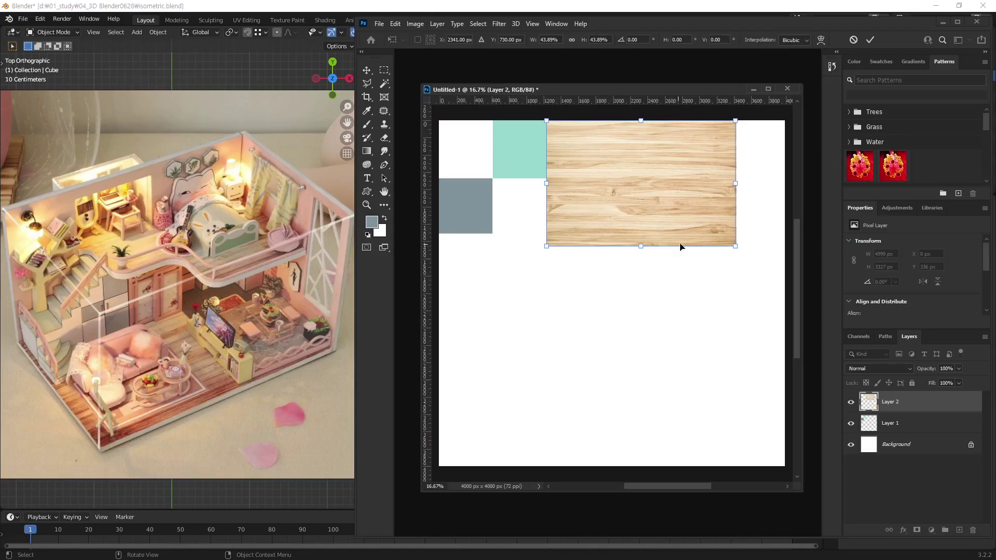
left_click_drag(735, 246, 602, 171)
key("Return")
key("m")
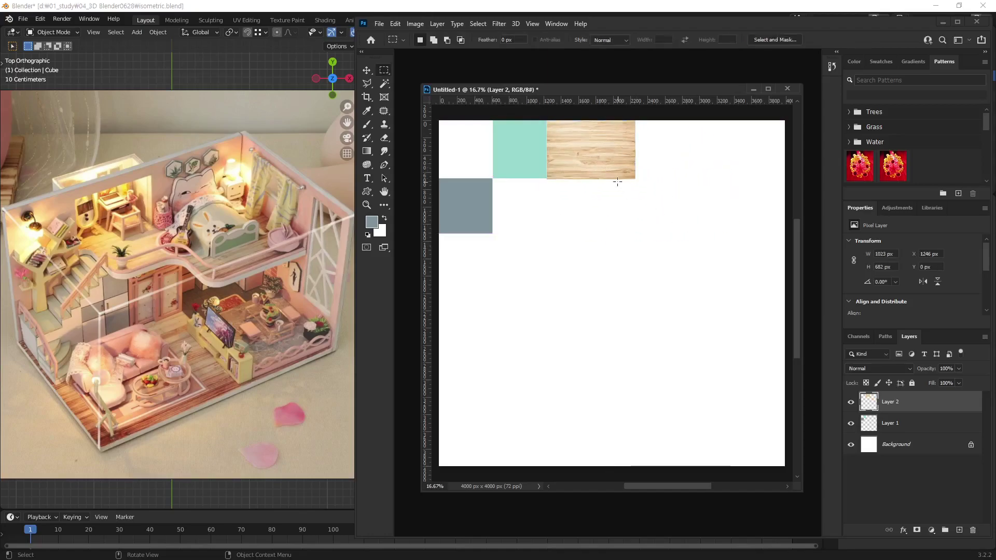
key("v")
left_click_drag(617, 156, 613, 210, "alt")
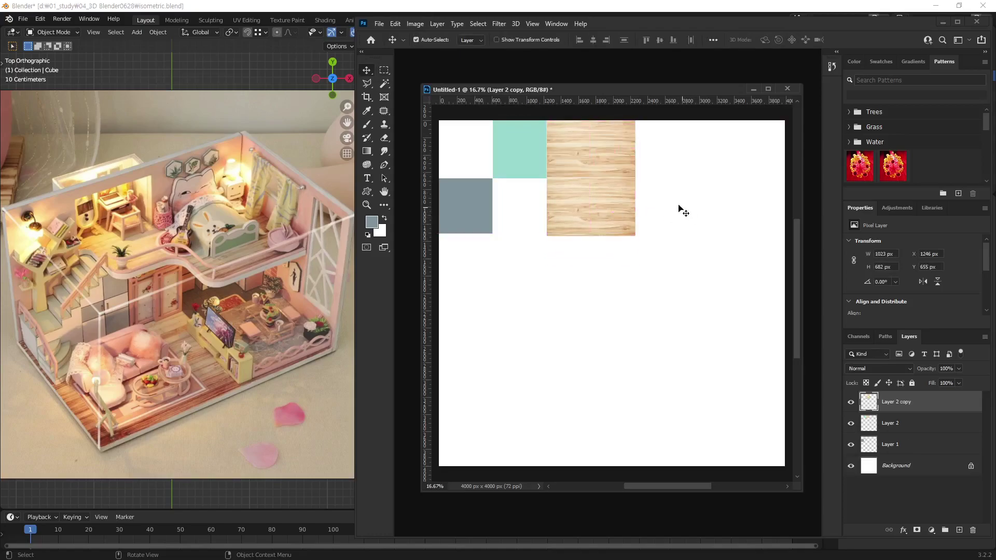
Lower the wood copy so it butts directly against the original piece
key("z")
left_click(611, 176)
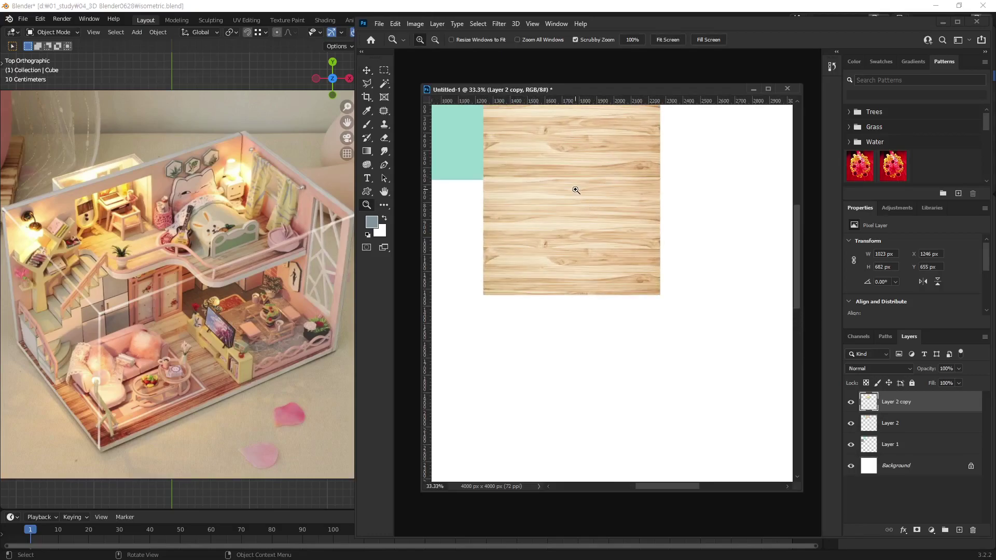
key("v")
left_click_drag(581, 217, 582, 222)
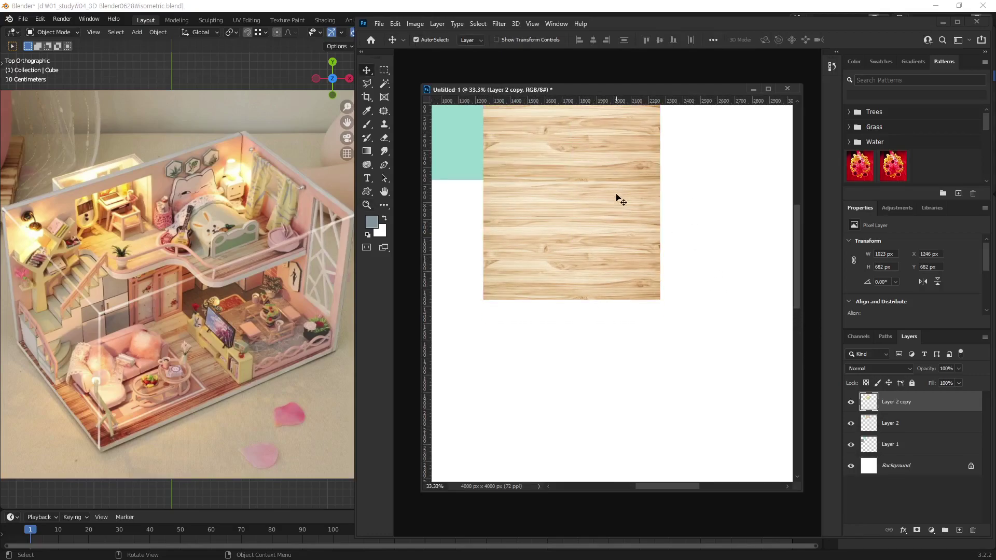
key("z")
left_click(605, 233, "alt")
left_click_drag(562, 228, 613, 267)
key("v")
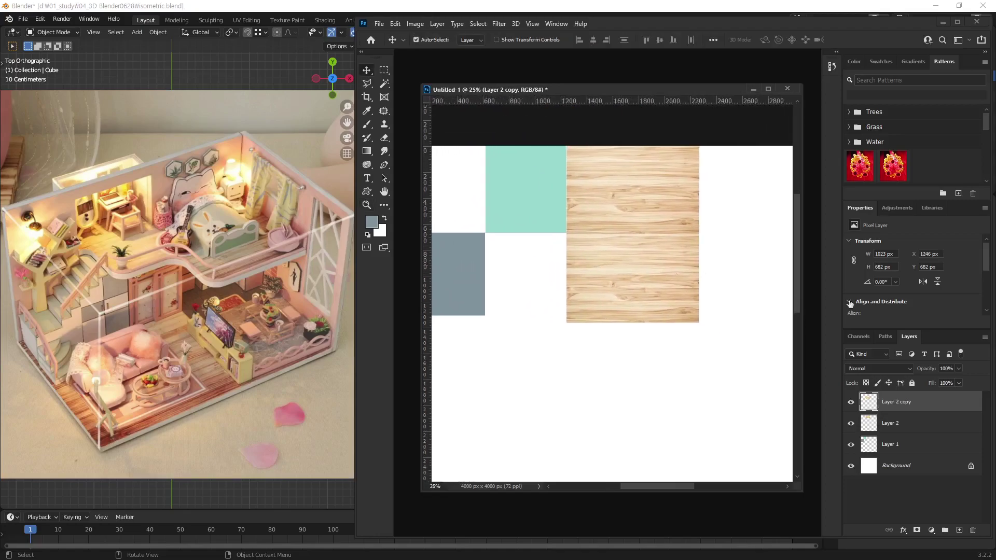
Merge Layer 2 and Layer 2 copy, then nudge the block left against the teal square
left_click(924, 422)
left_click(924, 404, "shift")
key("ctrl+e")
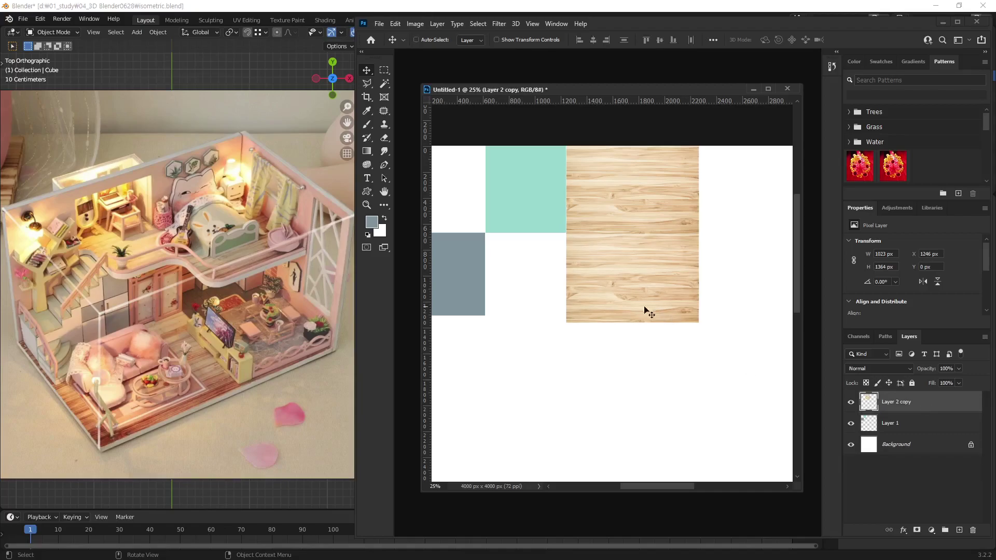
key("Left")
key("Left")
key("Left")
key("Left")
key("z")
left_click(659, 308, "alt")
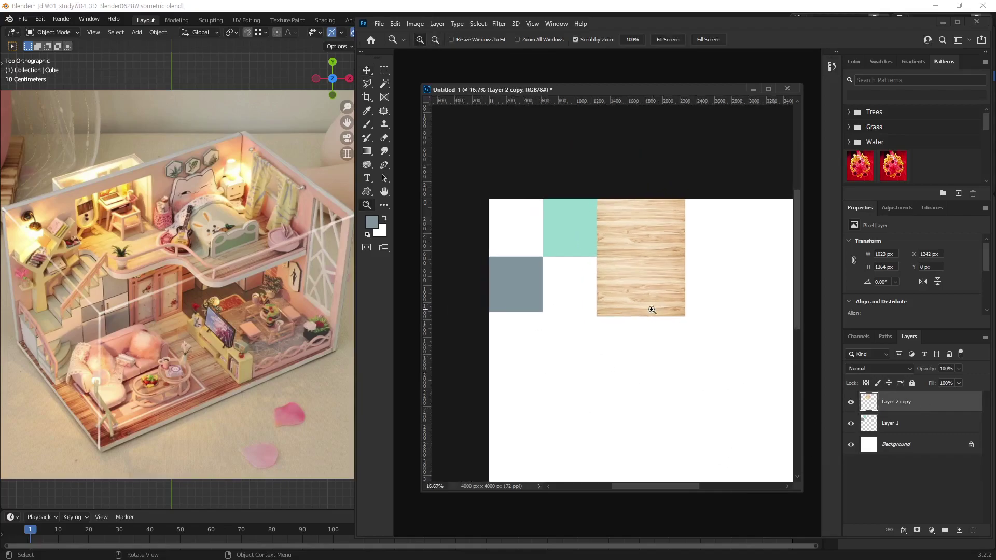
scroll(652, 307, "down", 2)
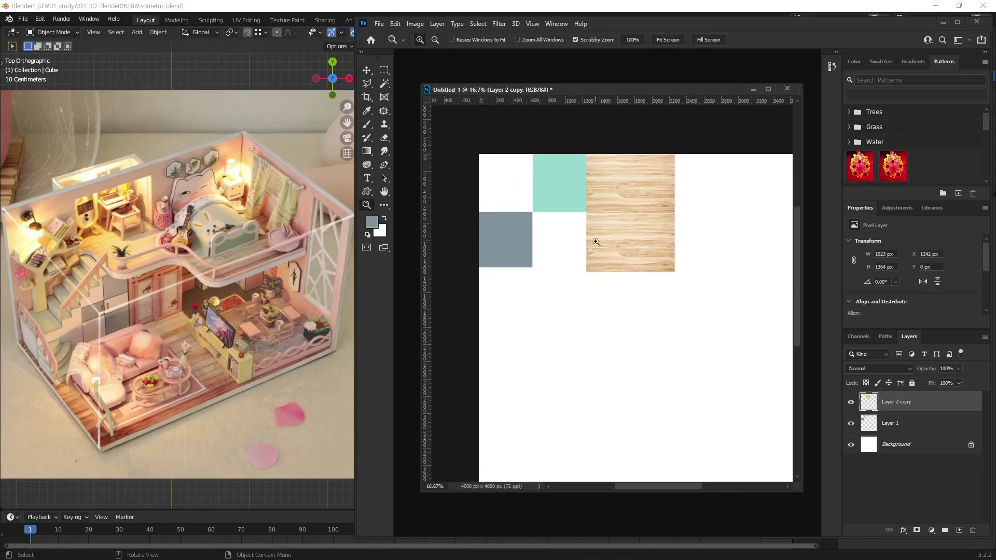
left_click_drag(672, 342, 632, 305)
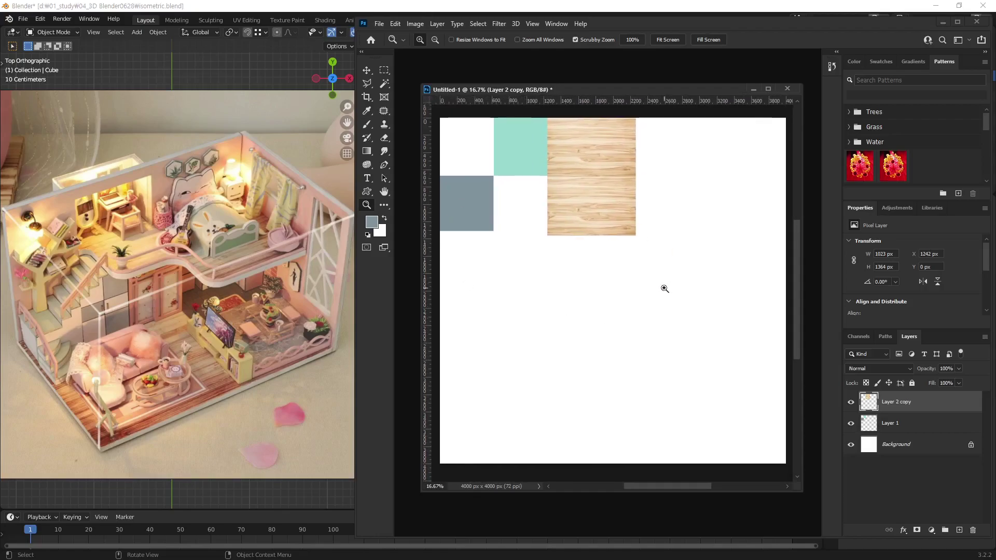
Browse the save dialog to the D:\01_study\04_3D Blender0628 folder
key("ctrl+s")
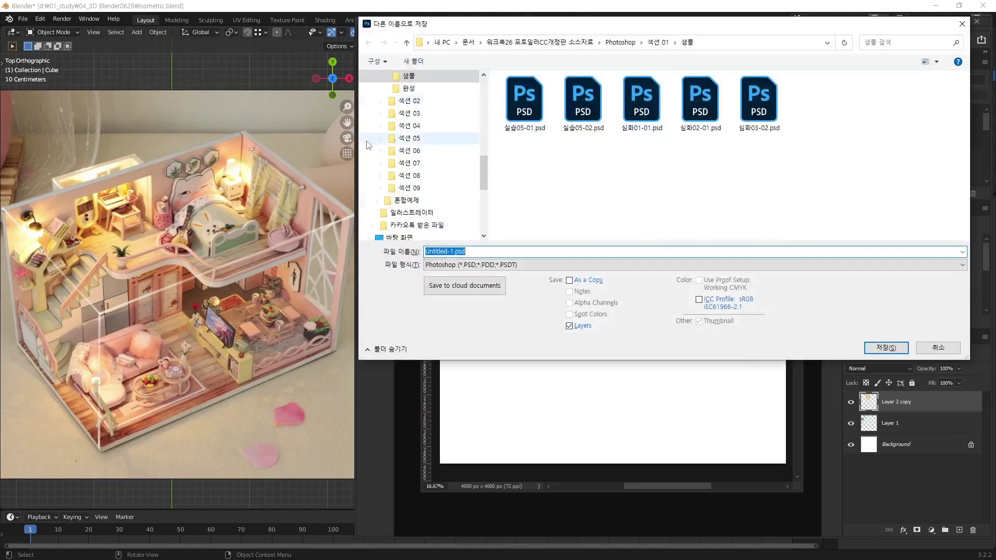
scroll(429, 208, "up", 10)
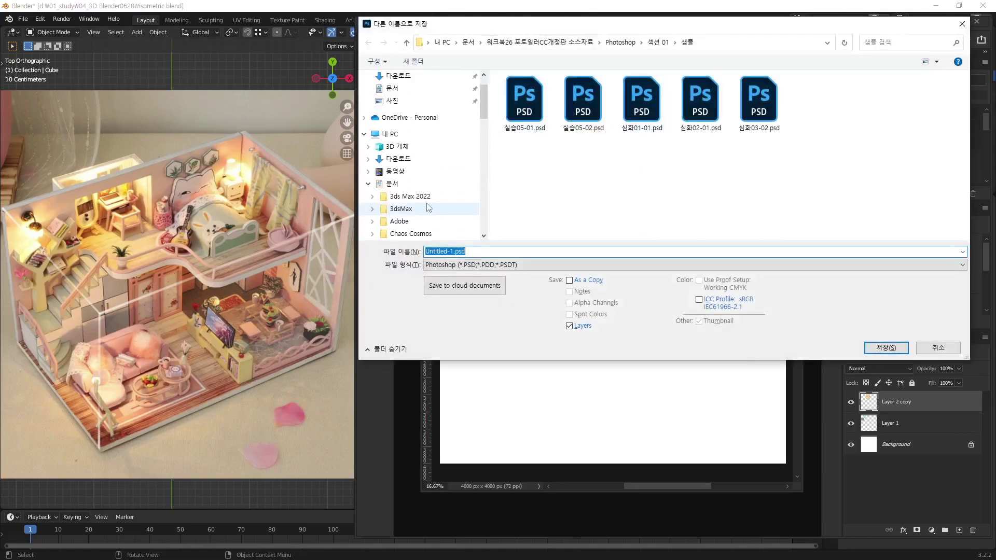
left_click(368, 172)
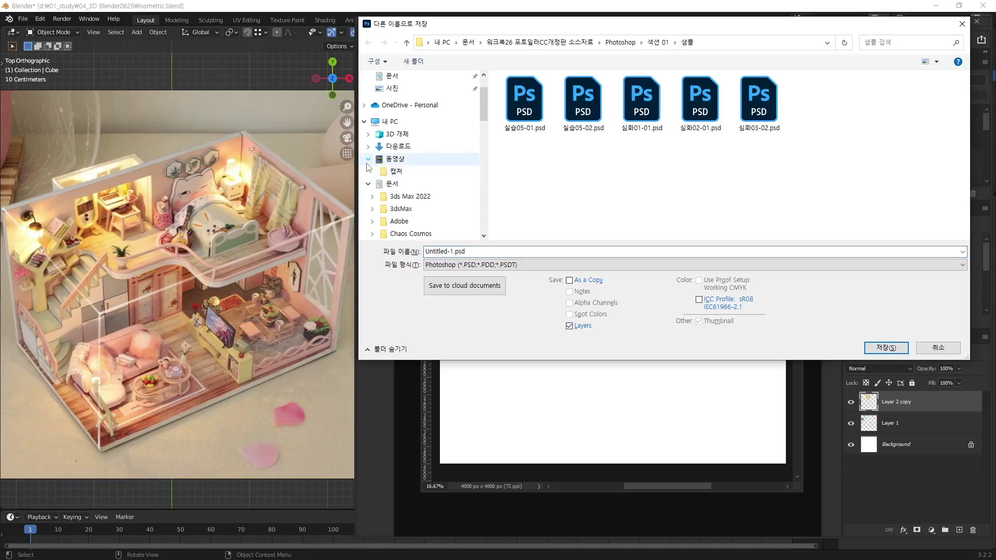
left_click(368, 184)
left_click(368, 159)
scroll(436, 208, "down", 2)
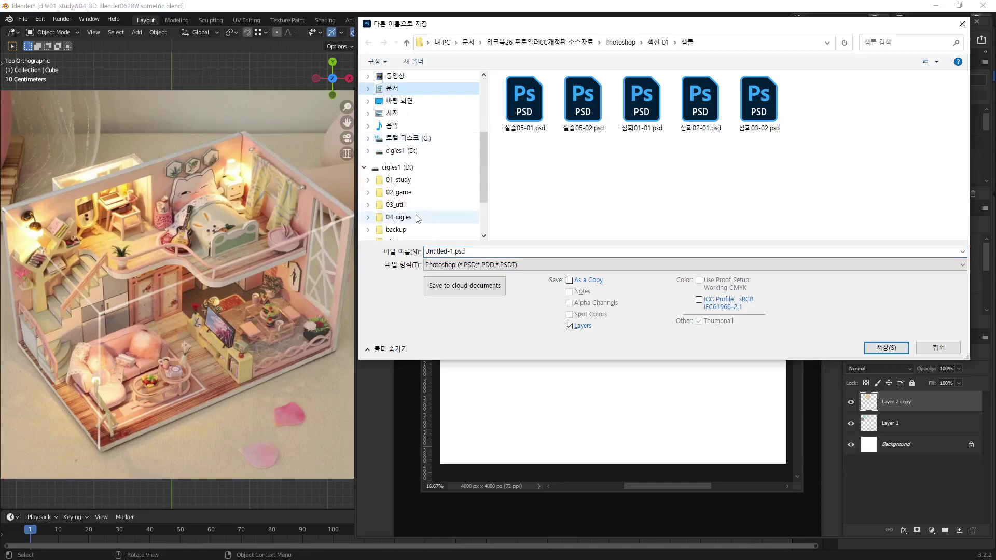
left_click(399, 179)
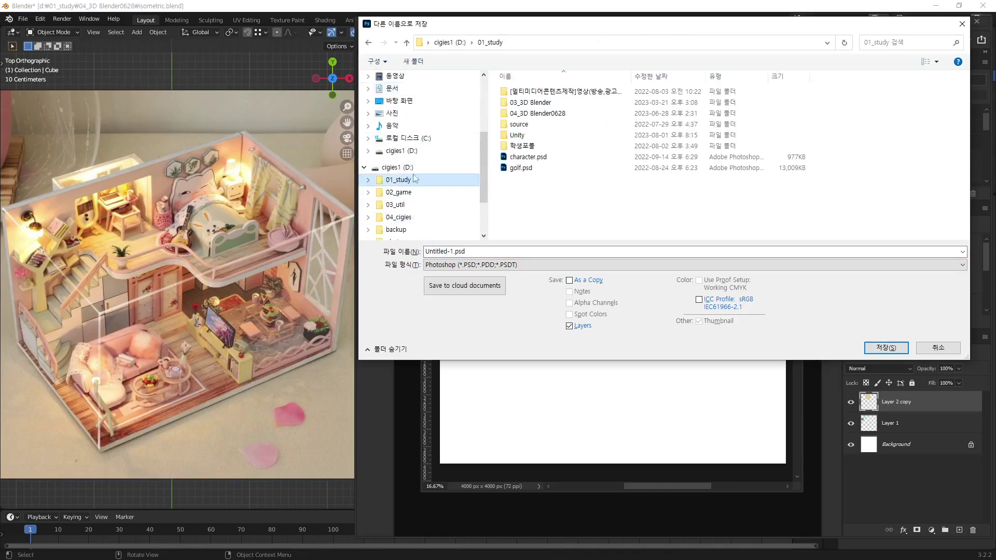
double_click(546, 116)
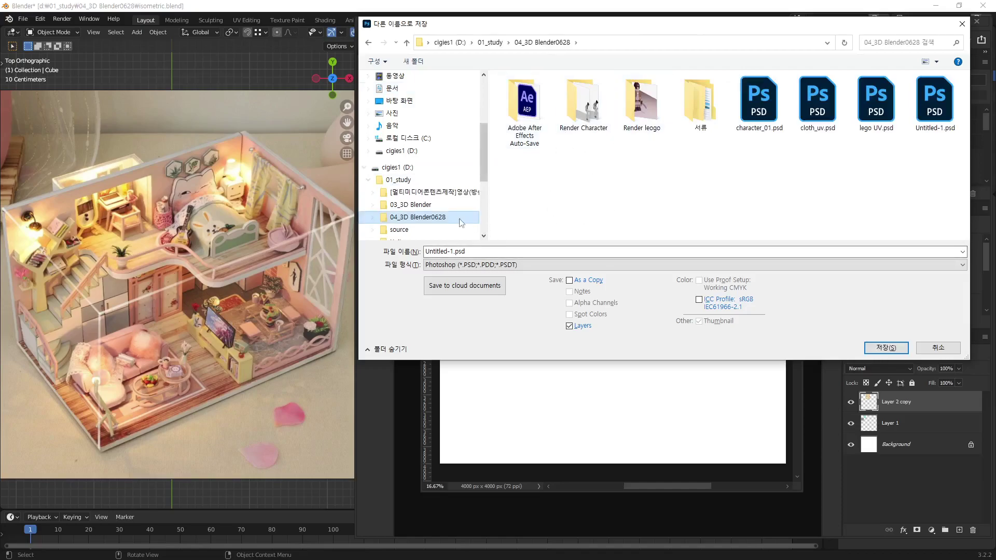
Save the file as isometric.psd with Maximize Compatibility format options
left_click(452, 251)
double_click(452, 251)
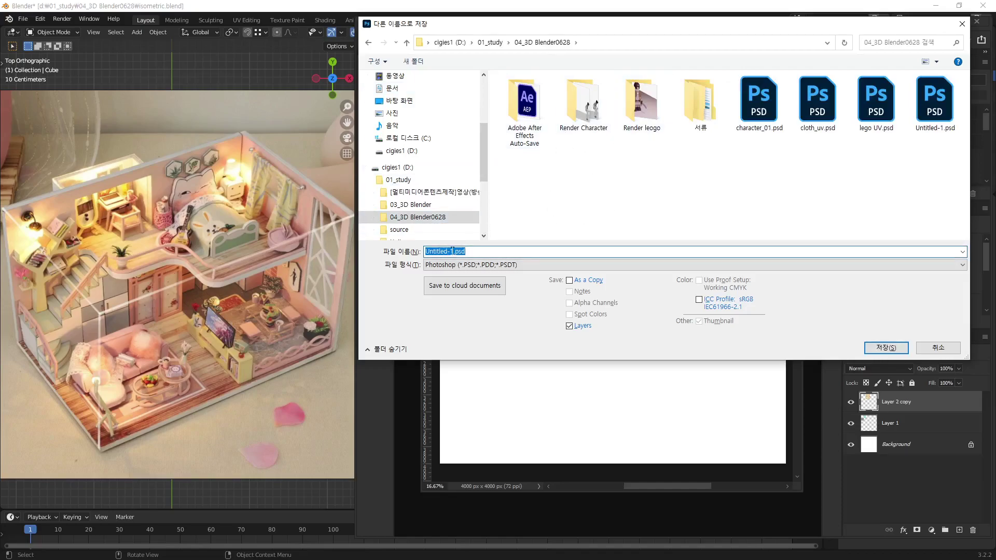
type("1.psd")
key("Return")
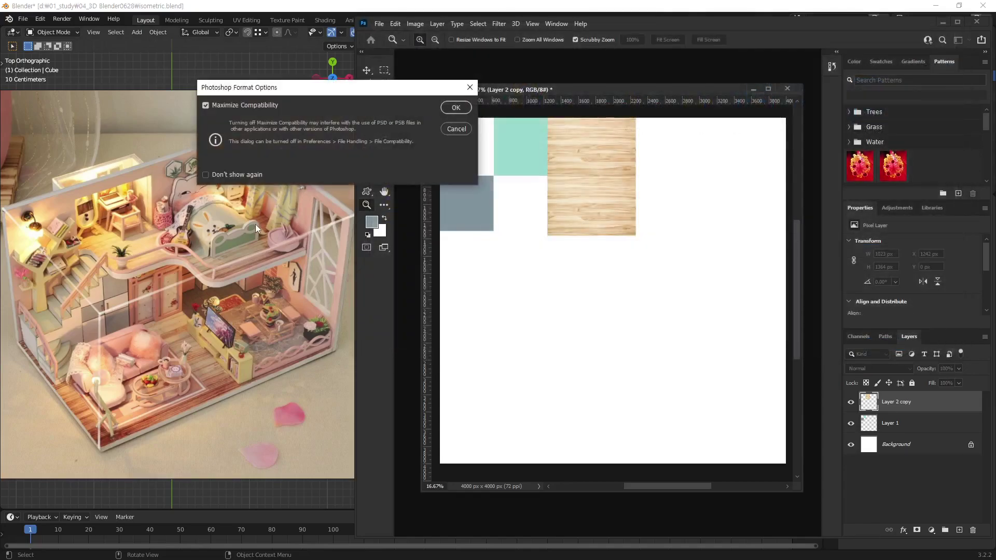
left_click(469, 109)
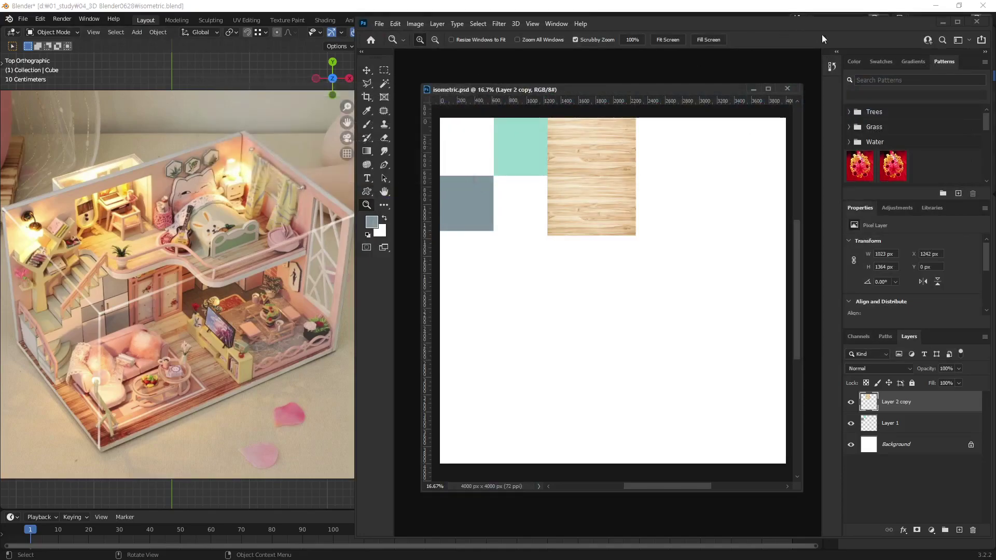
Minimise Photoshop to show the Blender room model, after a brief look at the isometric PSD
left_click(942, 20)
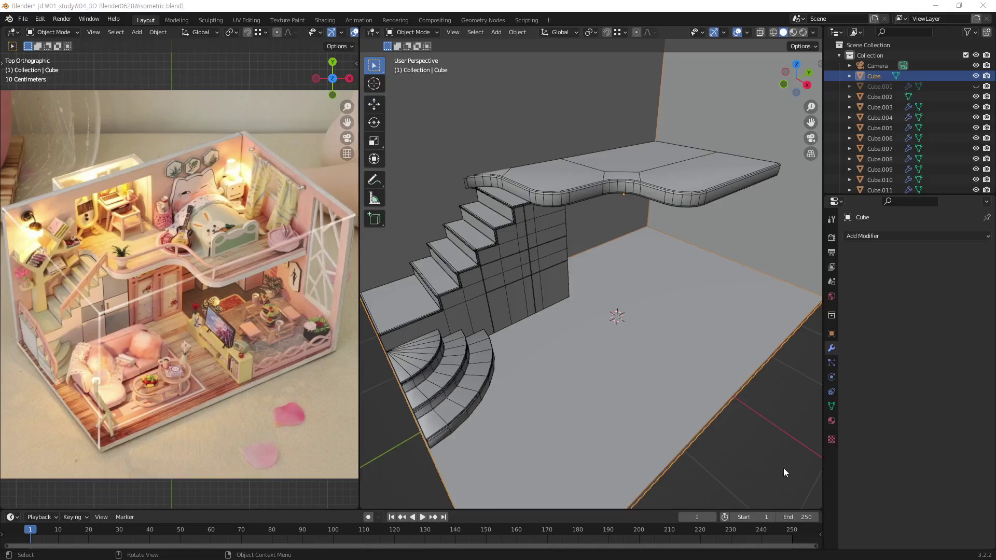
scroll(653, 236, "down", 3)
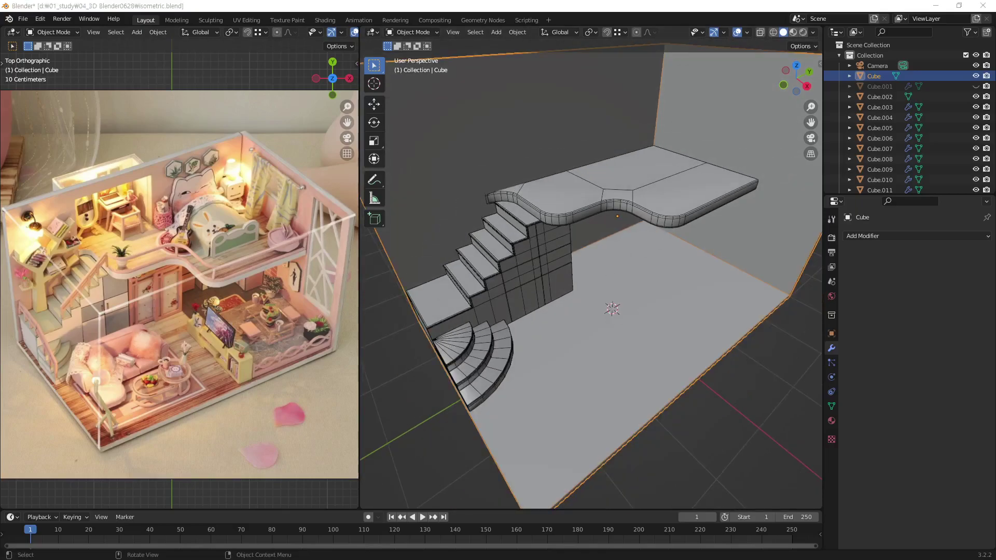
key("alt+Tab")
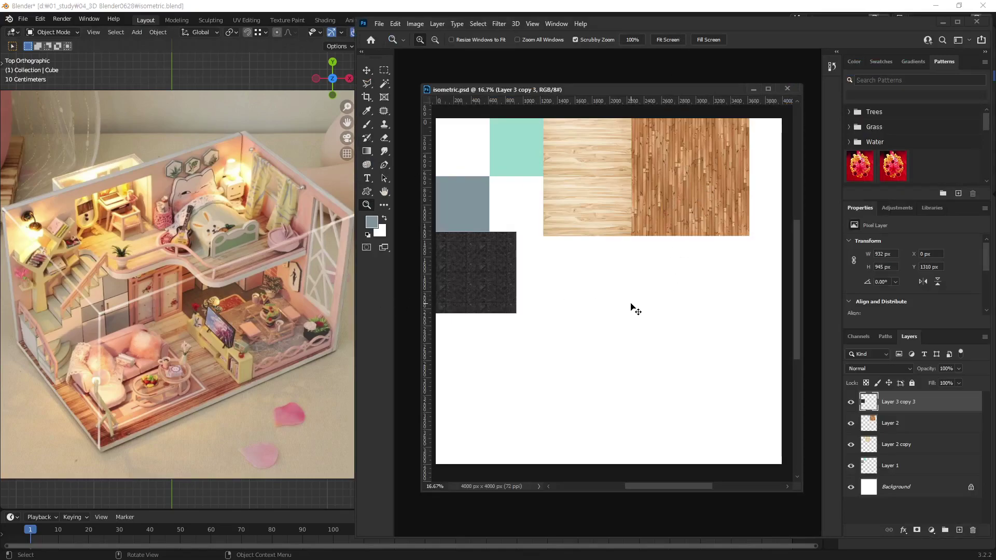
left_click(631, 304)
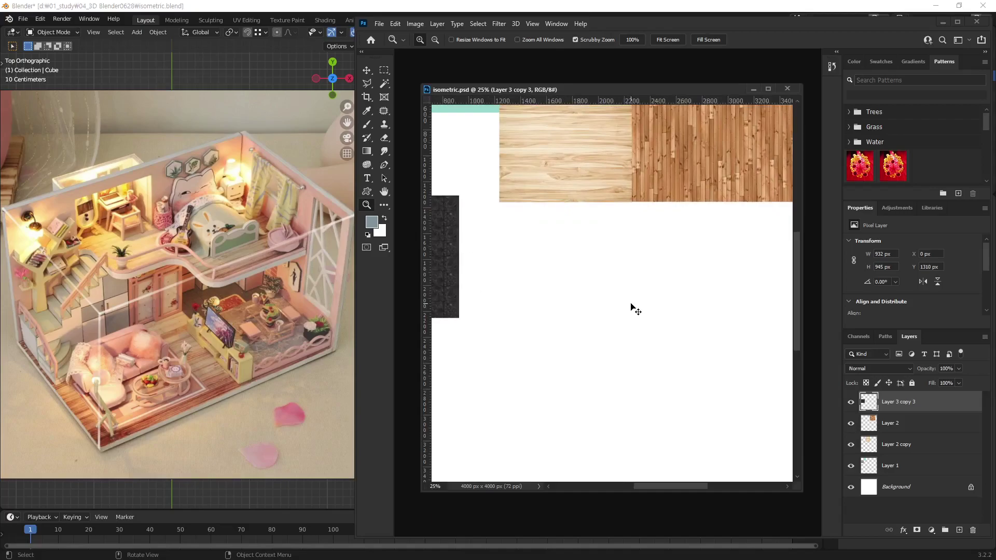
left_click(631, 306, "alt")
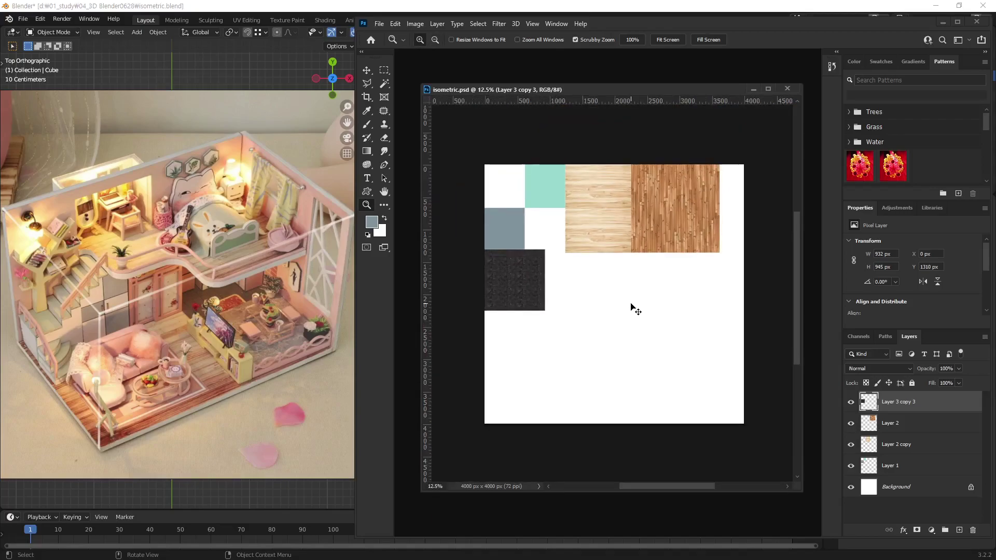
left_click(944, 23)
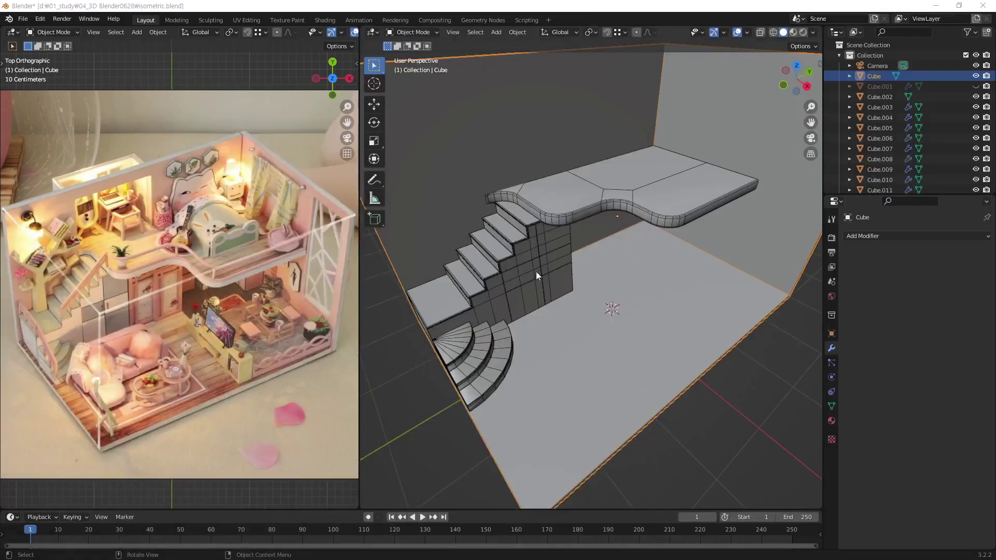
Select the upper platform slab Cube.002, view its UVs in UV Editing, and return to object mode
left_click(692, 218)
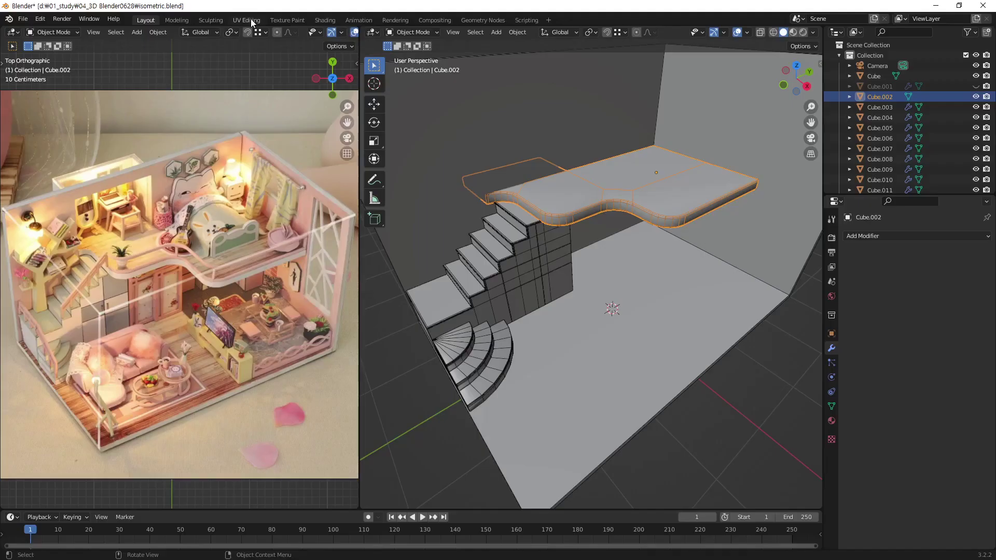
left_click(258, 39)
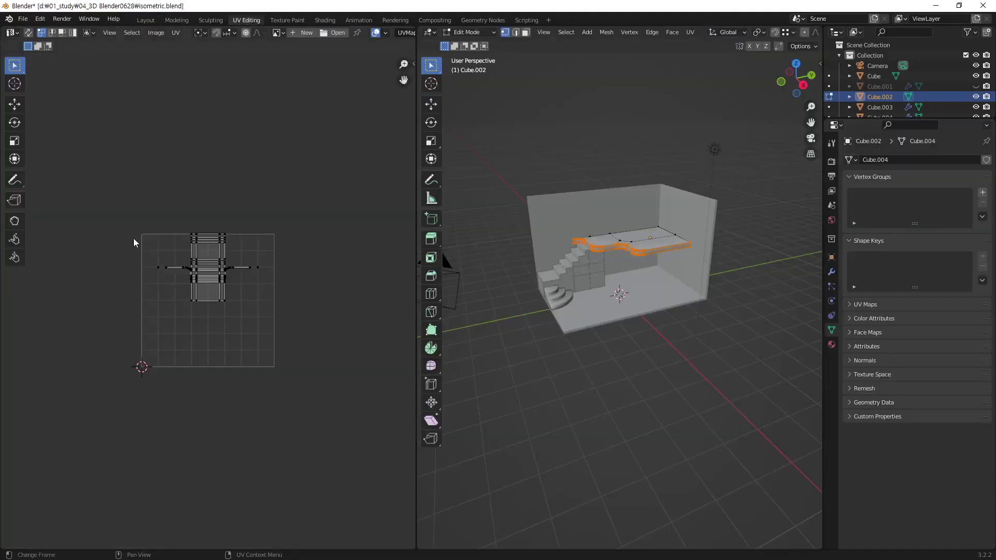
scroll(192, 272, "up", 4)
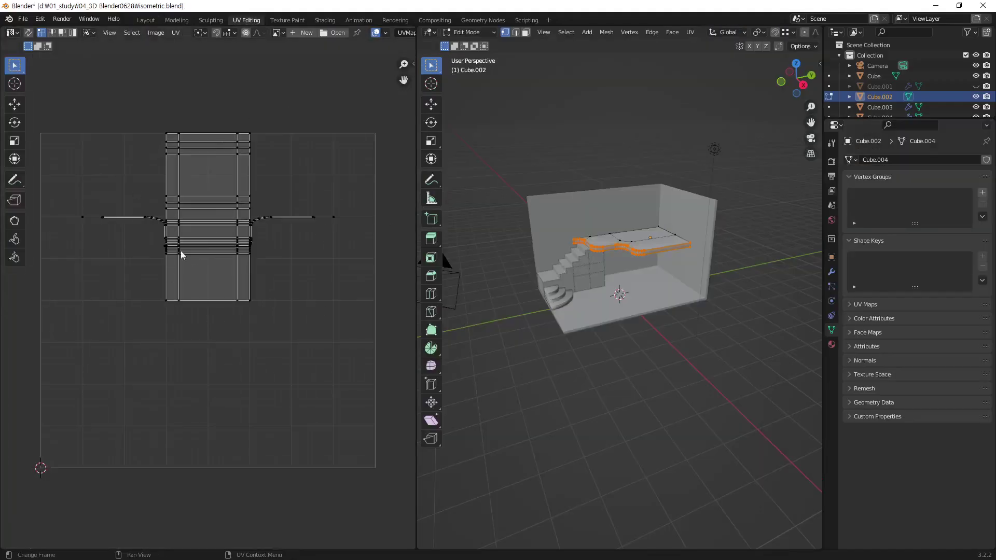
key("Tab")
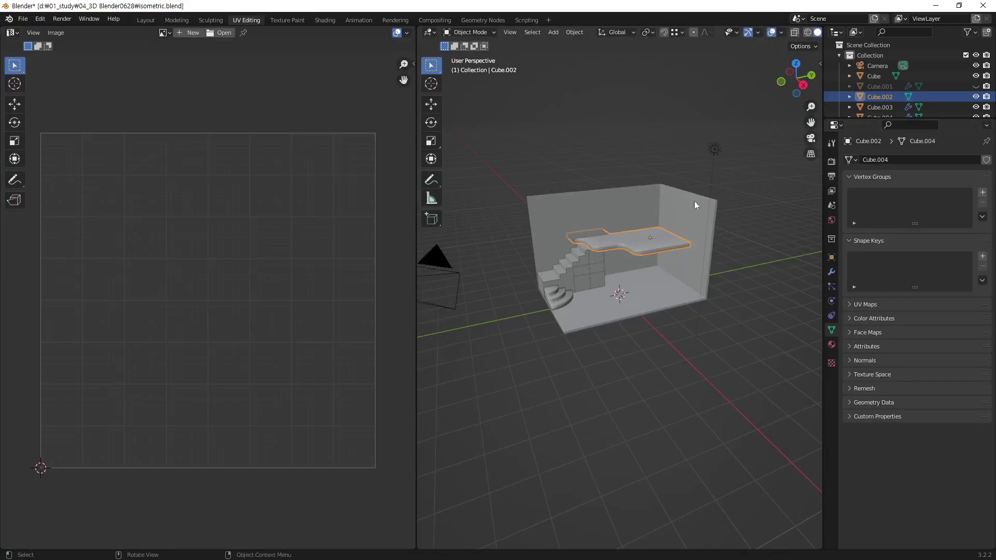
Give the slab a new Material.001 whose Base Color comes from an Image Texture
left_click(832, 345)
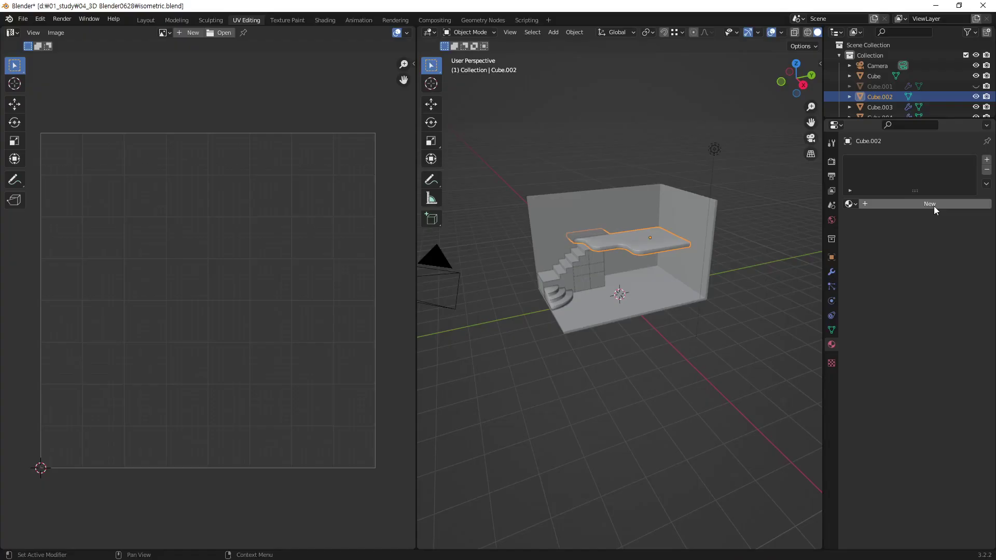
left_click(870, 205)
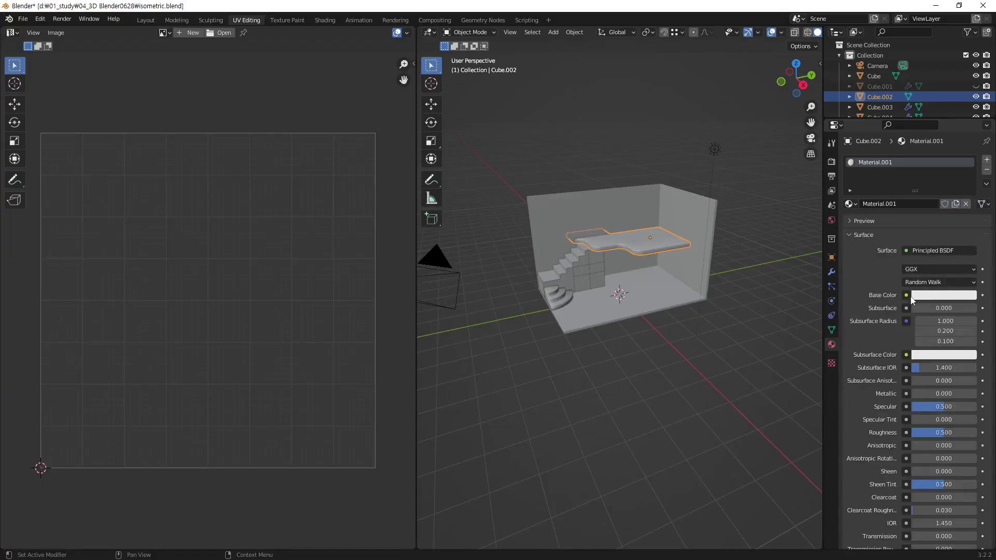
left_click(908, 294)
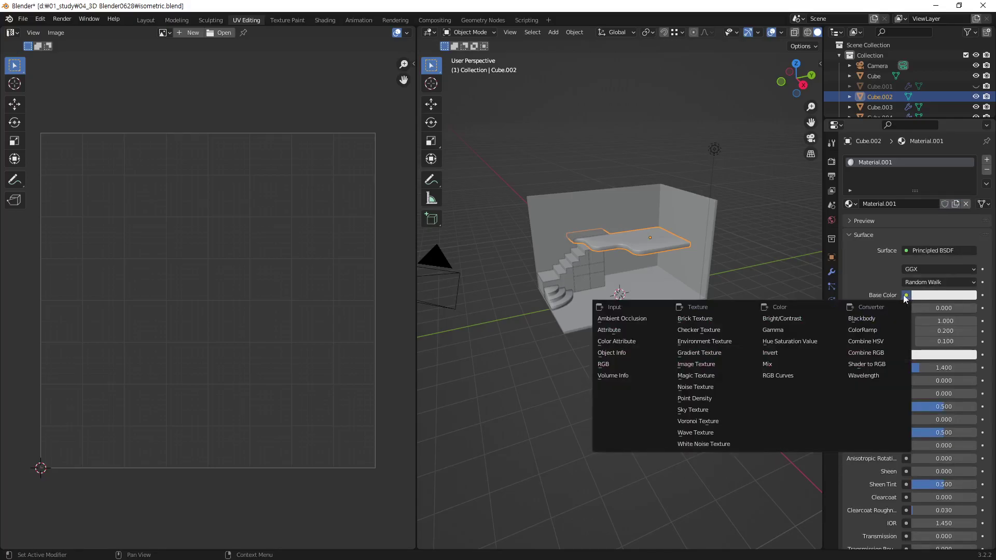
left_click(908, 295)
left_click(707, 365)
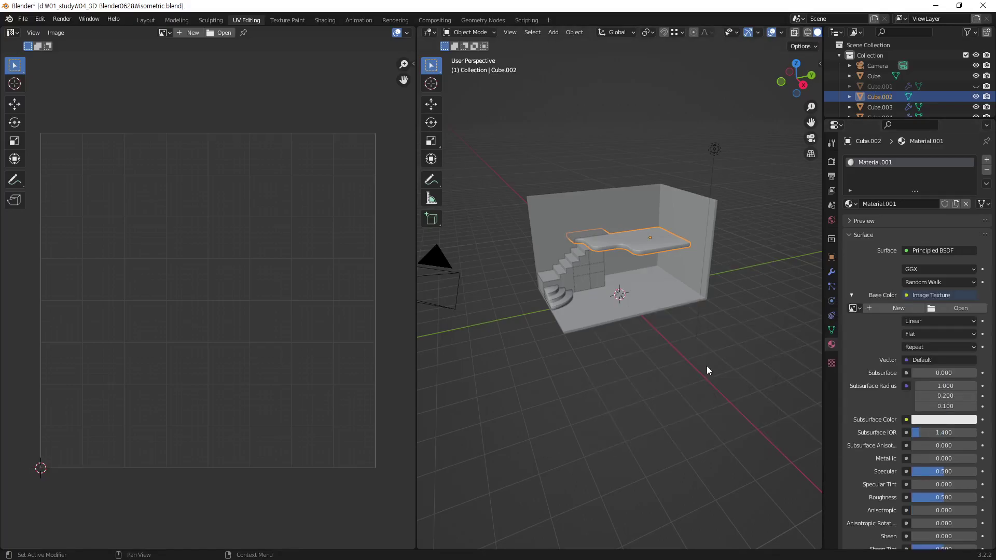
Load isometric.psd as the image for Material.001's base colour texture
left_click(966, 313)
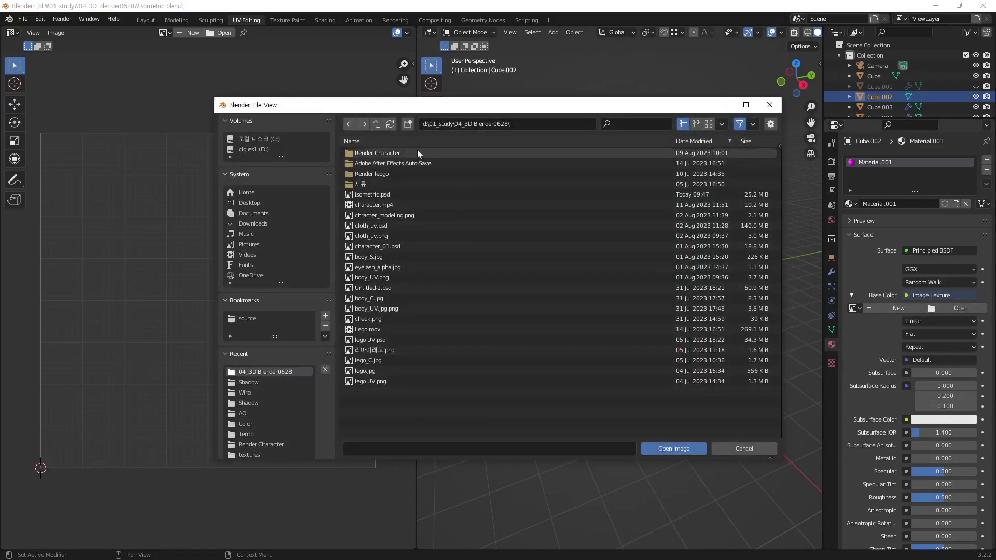
left_click(388, 196)
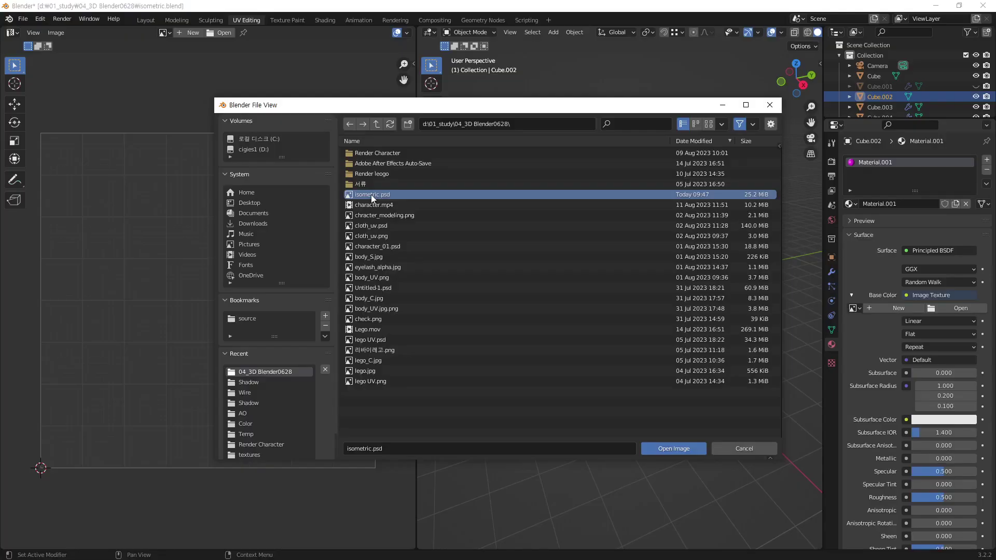
double_click(372, 195)
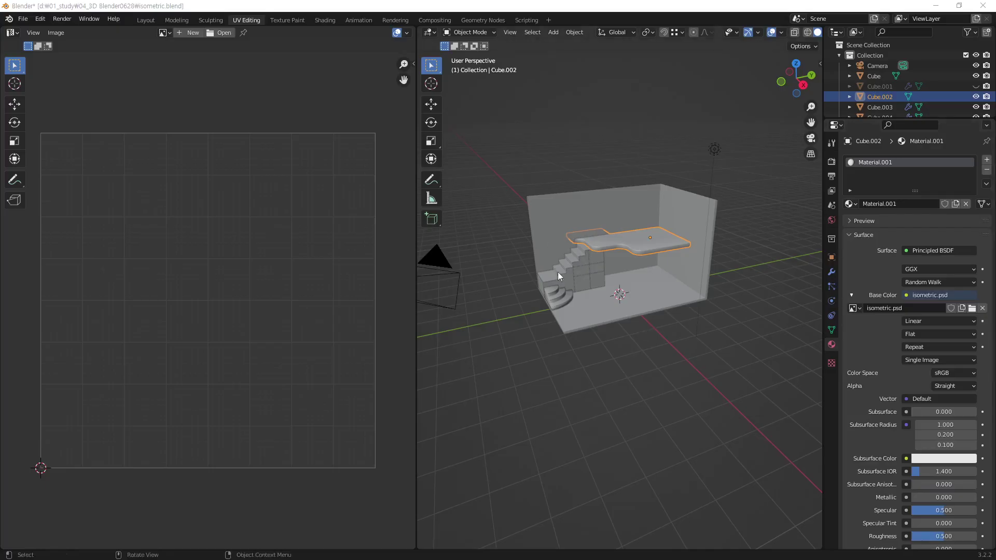
Switch to Material Preview shading and orbit to inspect the wood-textured slab
scroll(584, 275, "up", 6)
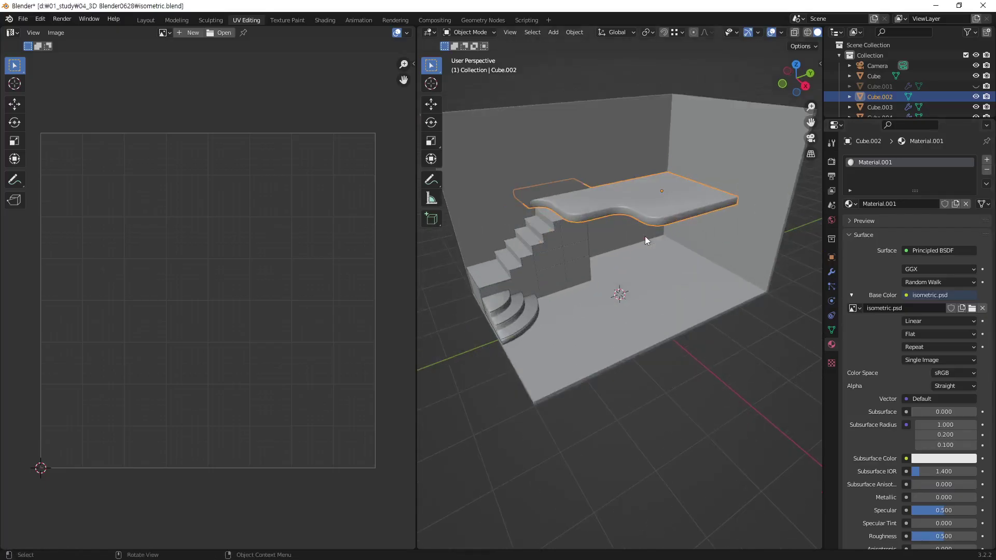
scroll(645, 236, "up", 3, "shift")
scroll(780, 35, "down", 2)
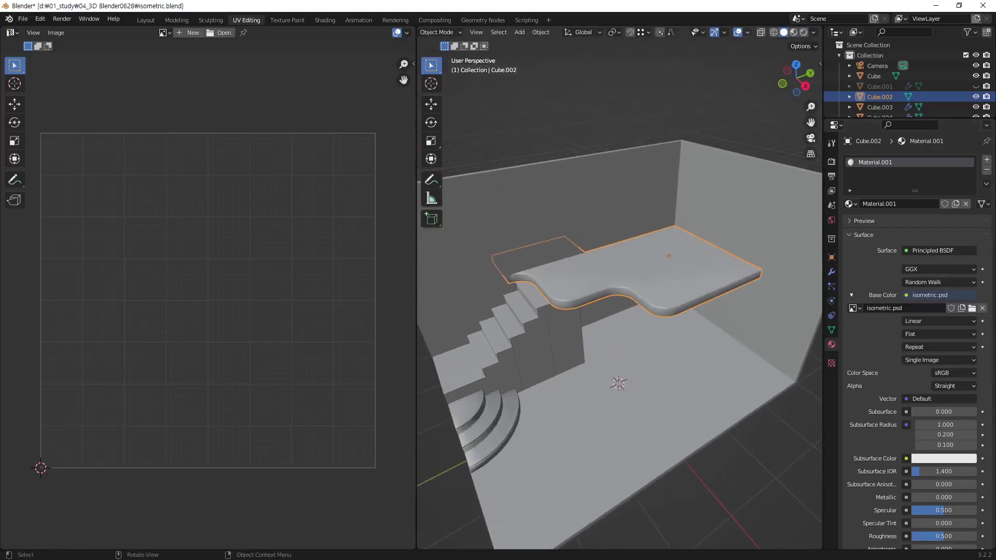
left_click(794, 32)
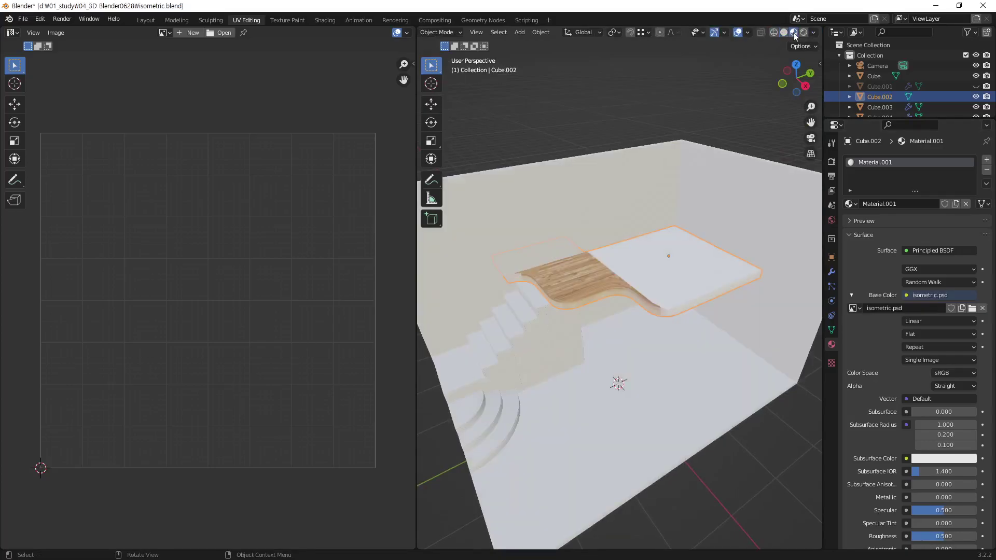
middle_click_drag(706, 275, 665, 353)
middle_click_drag(614, 335, 652, 271)
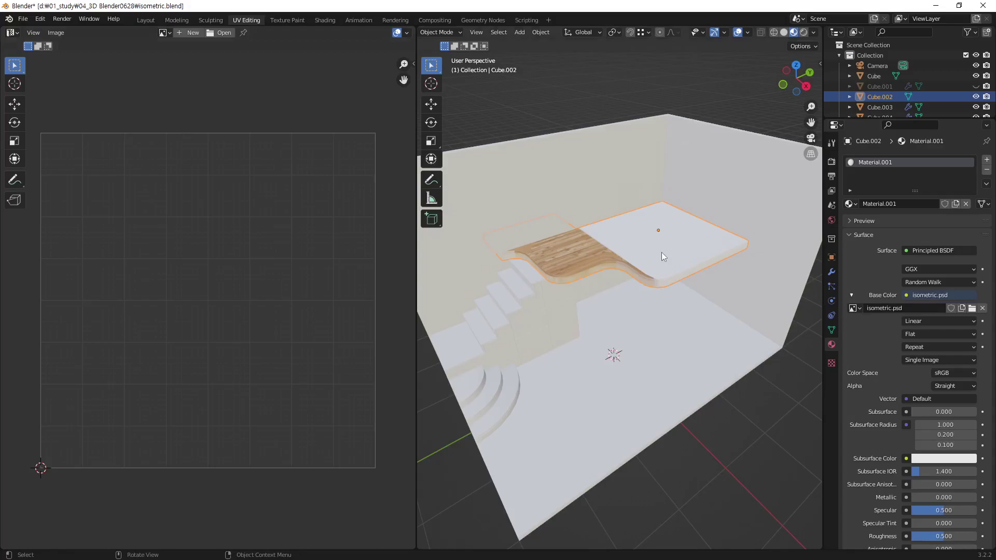
key("Tab")
Box-select the platform strip's top and lower faces, showing their UVs over isometric.psd
scroll(207, 332, "down", 2)
scroll(208, 333, "up", 2)
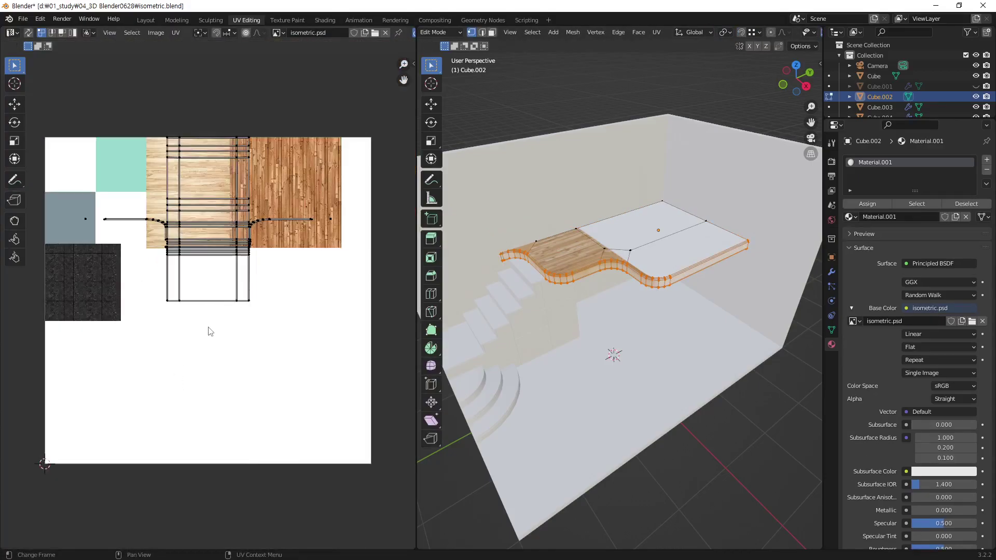
middle_click_drag(193, 291, 208, 358)
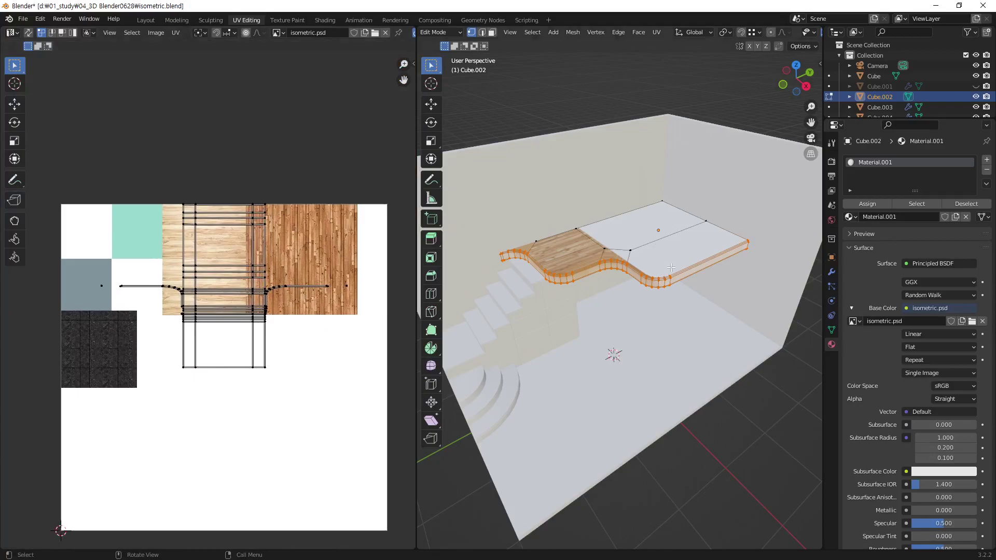
middle_click_drag(716, 277, 640, 360)
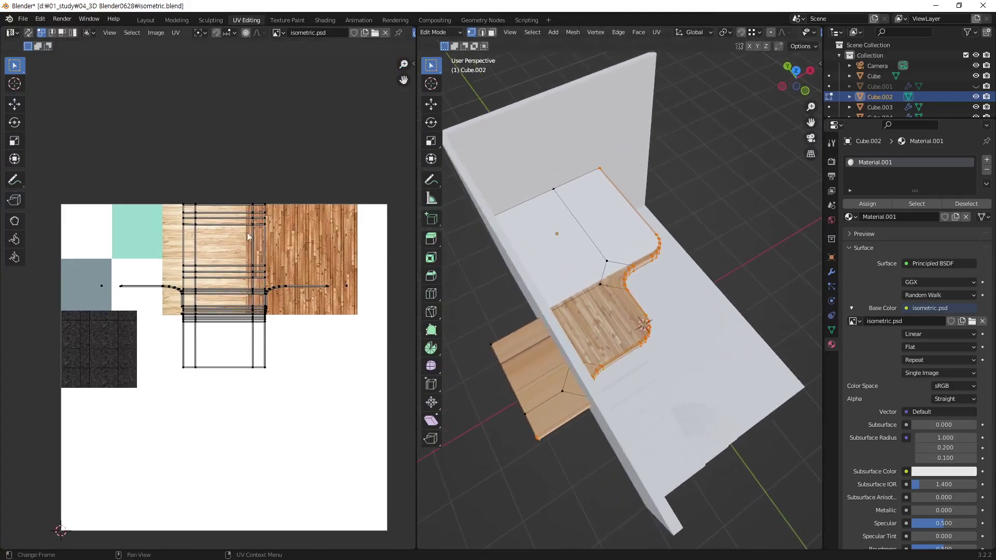
middle_click_drag(597, 332, 696, 263)
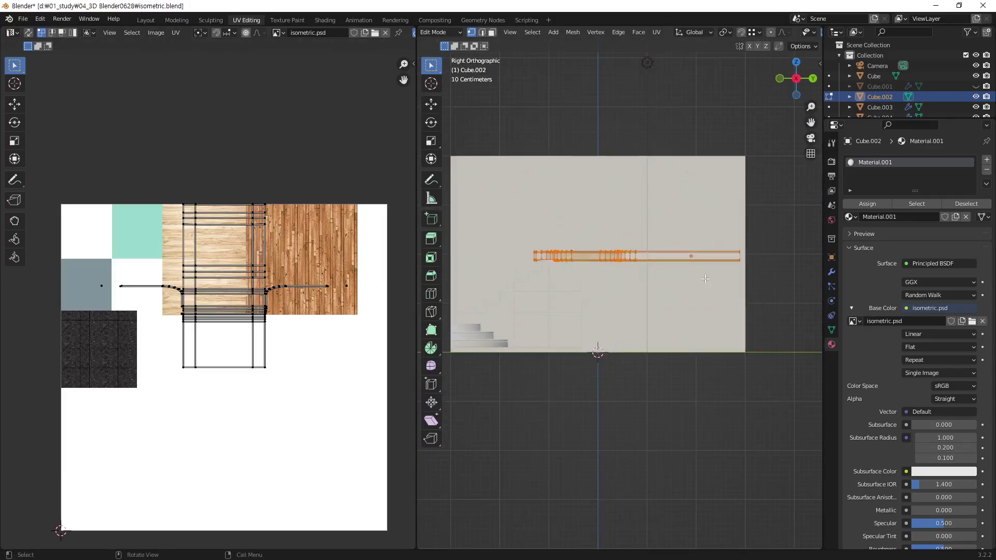
left_click_drag(613, 161, 701, 277)
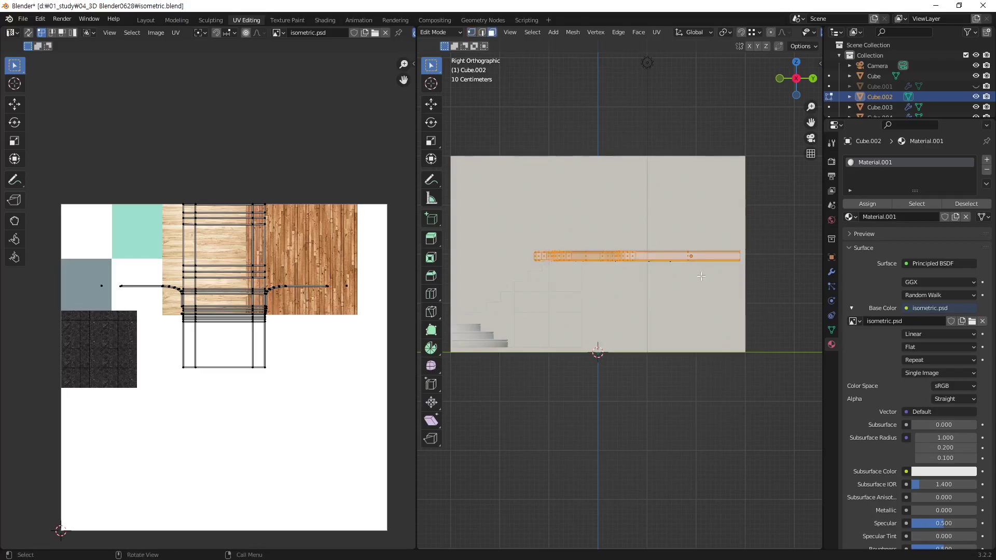
left_click(771, 270)
left_click_drag(774, 210, 509, 255)
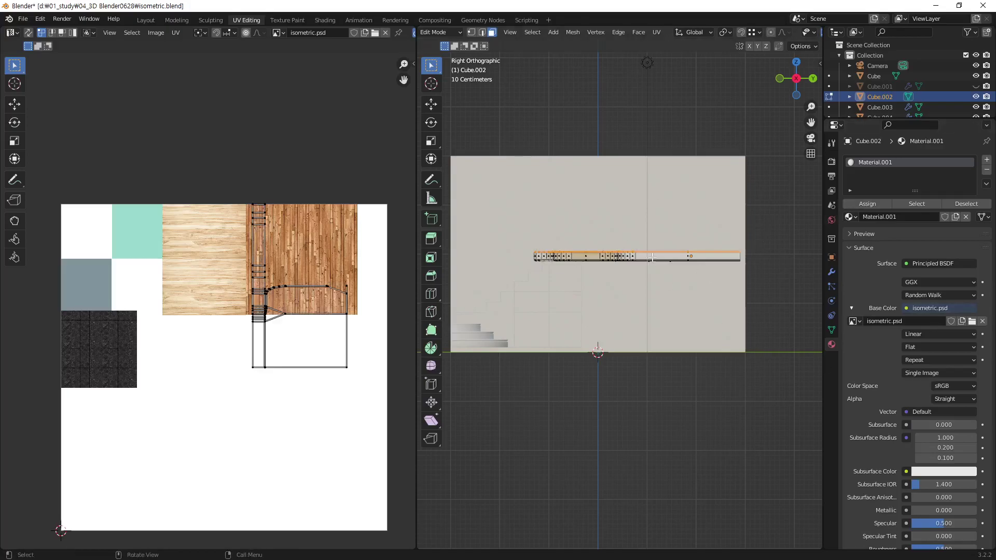
middle_click_drag(652, 257, 717, 266)
left_click_drag(749, 259, 573, 279, "shift")
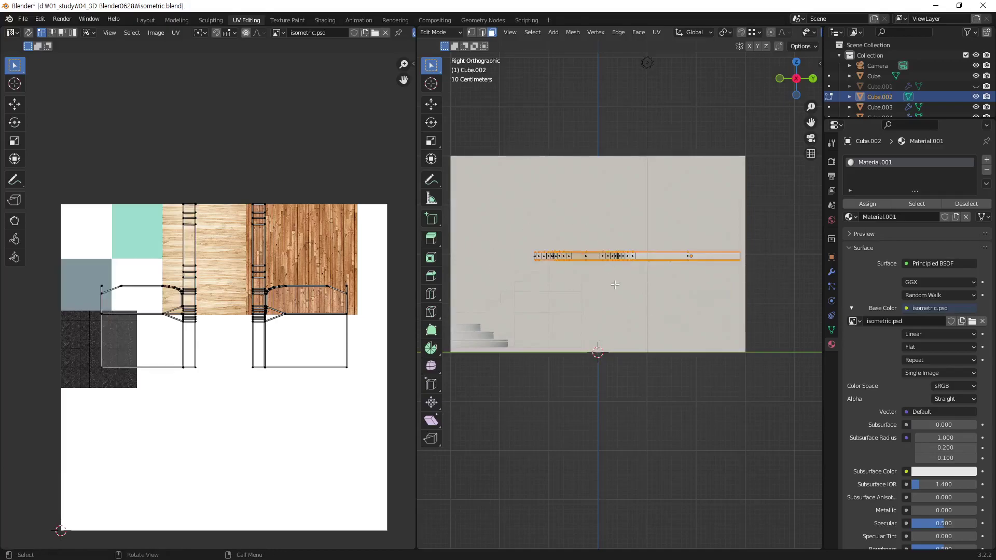
middle_click_drag(670, 307, 608, 278)
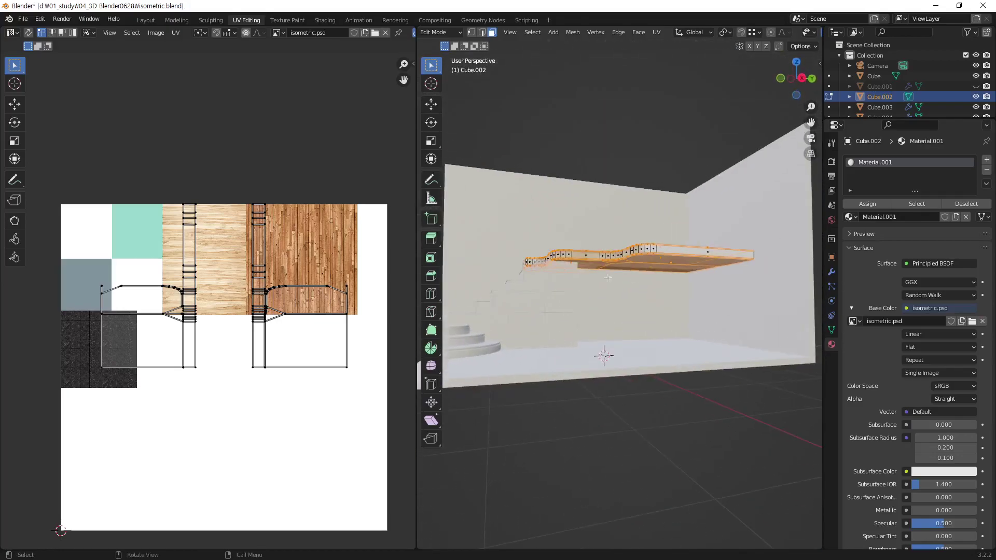
middle_click_drag(615, 220, 582, 266)
Switch to Top Orthographic view and open the viewport's UV menu
key("KP_7")
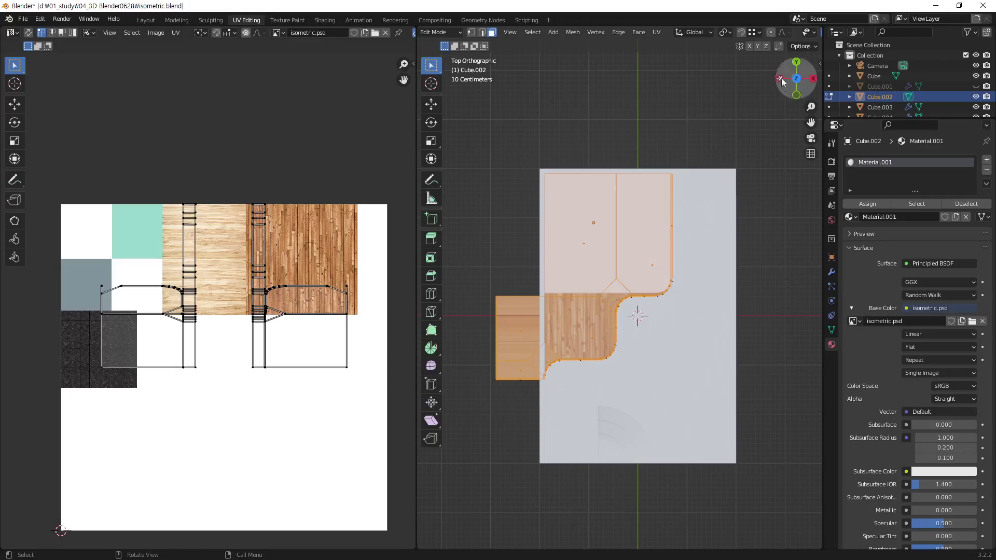
left_click(657, 32)
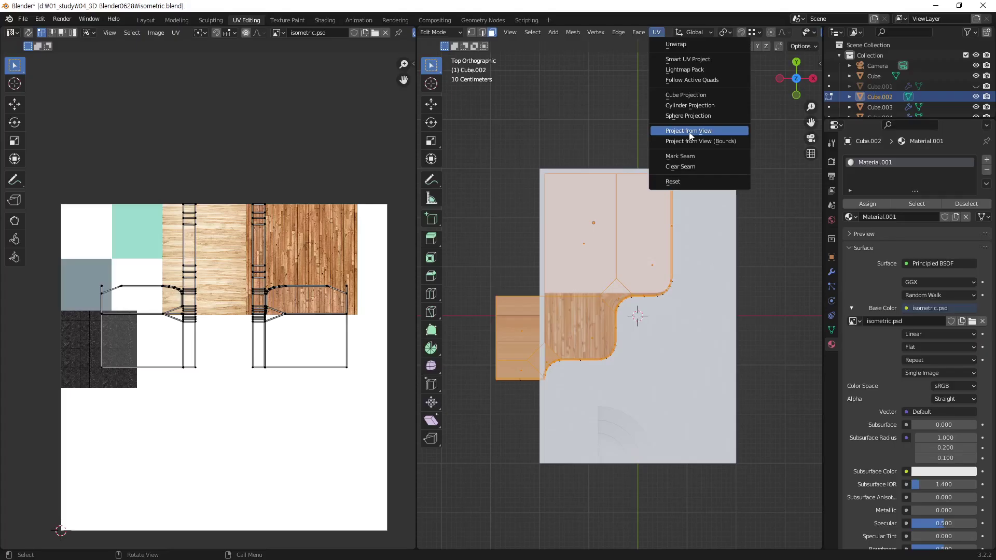
Project the platform's UVs from the top view and shrink them onto the light wood area
left_click(689, 132)
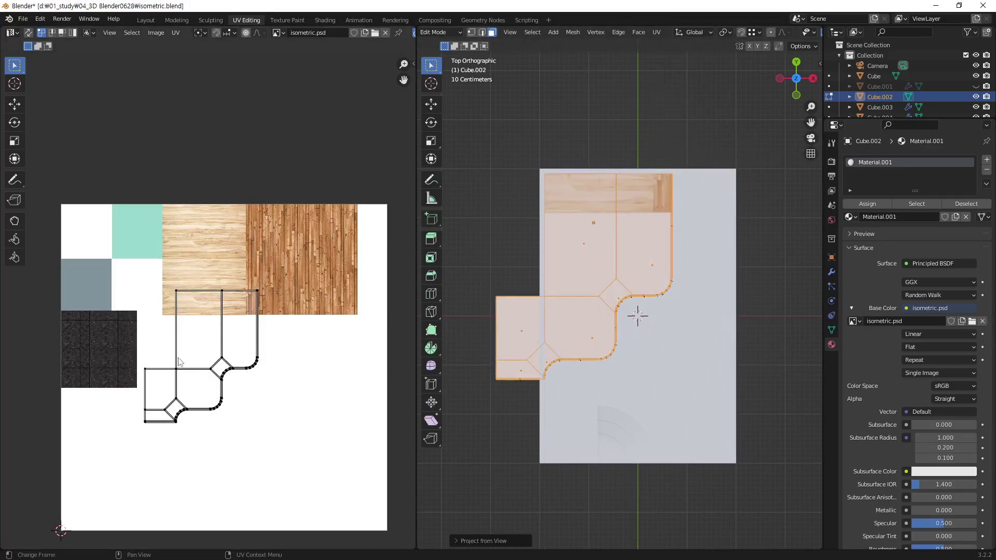
key("a")
key("s")
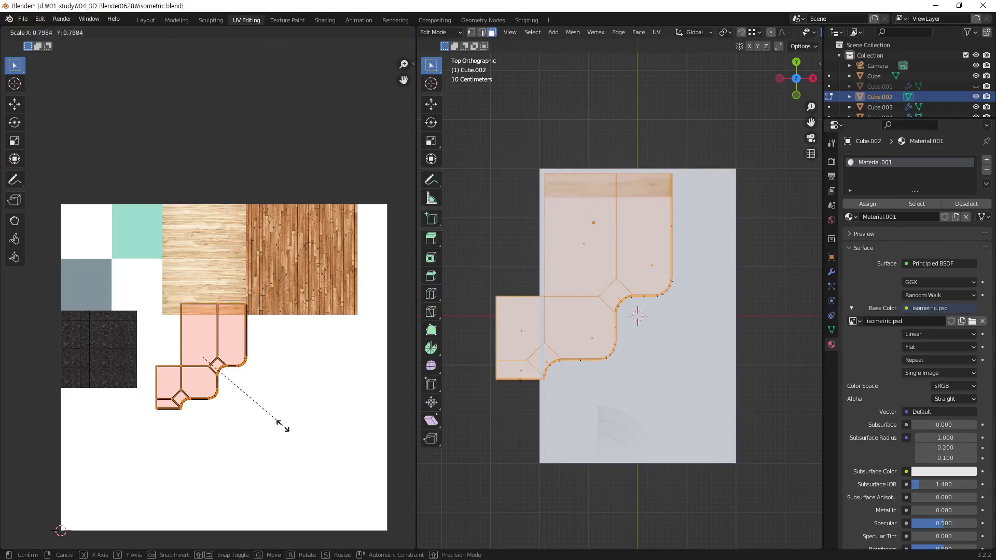
left_click(274, 421)
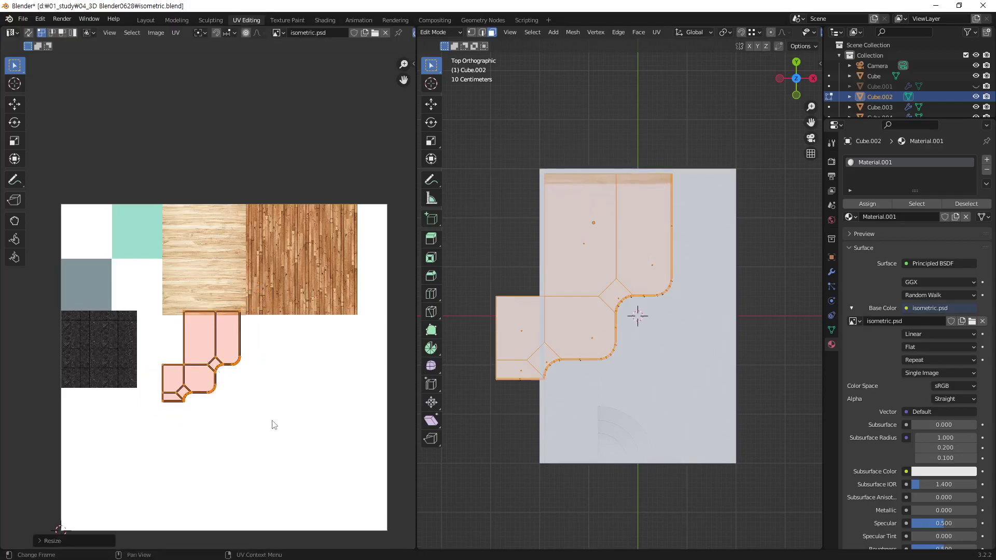
key("g")
left_click(279, 333)
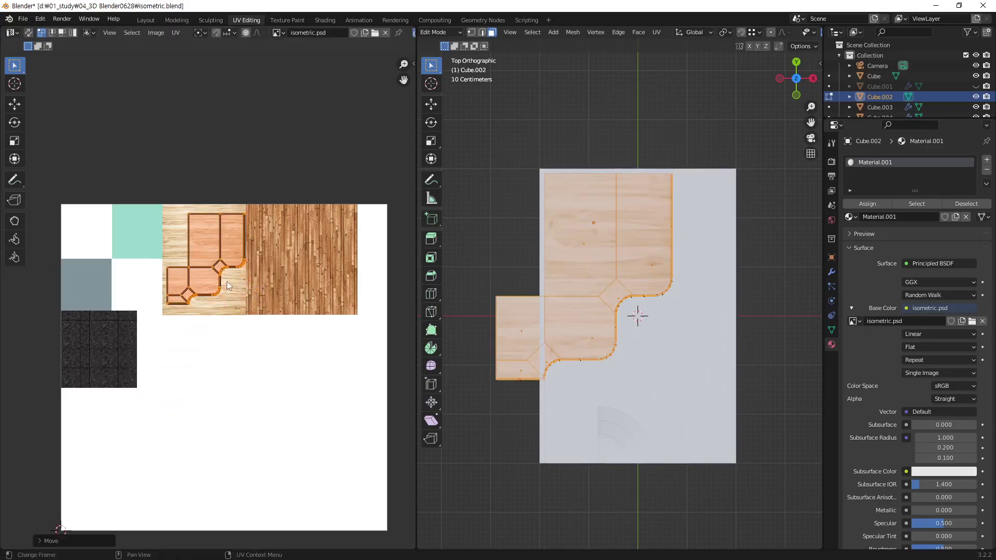
Fine-tune the UV islands' position and size over the wood planks, then deselect them
scroll(227, 281, "up", 6)
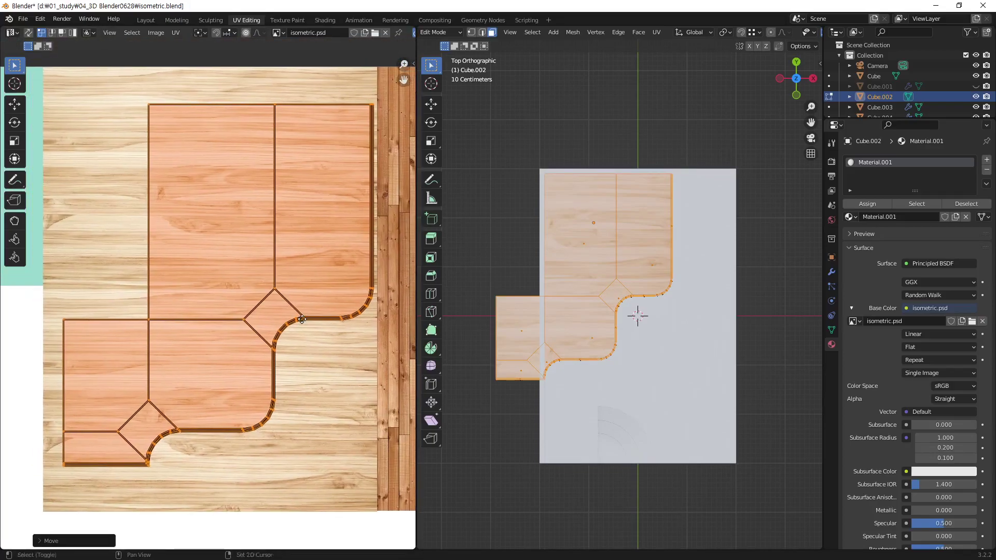
middle_click_drag(297, 327, 305, 322)
key("g")
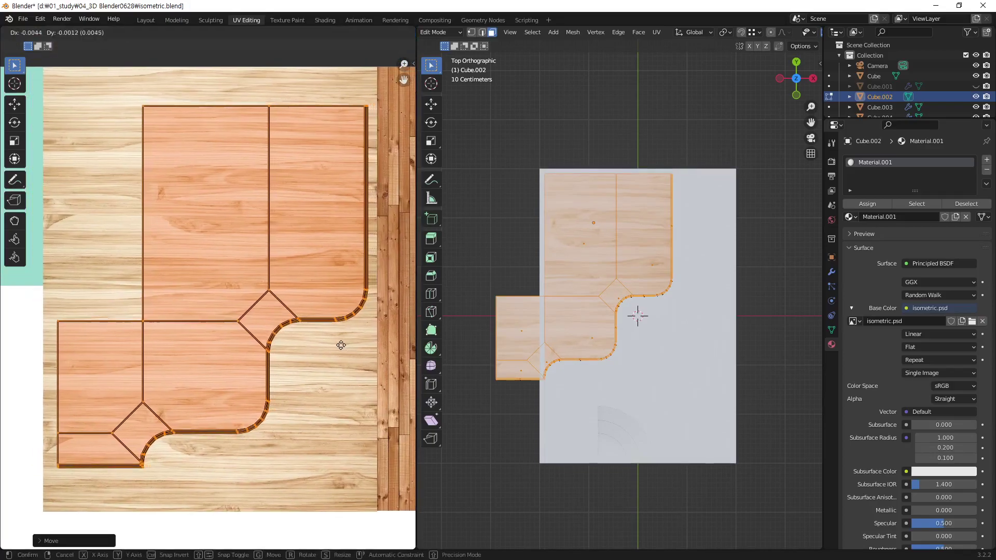
left_click(341, 345)
key("s")
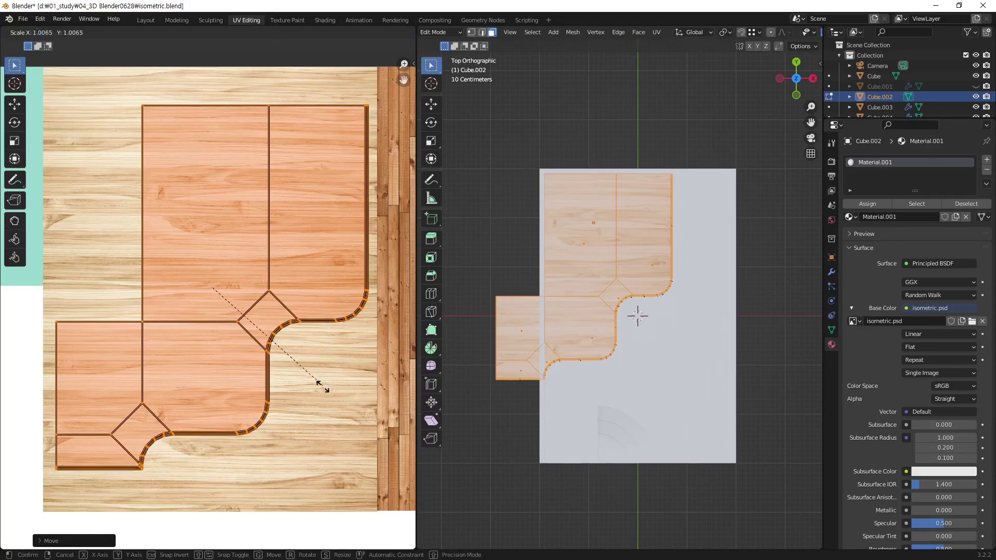
left_click(358, 455)
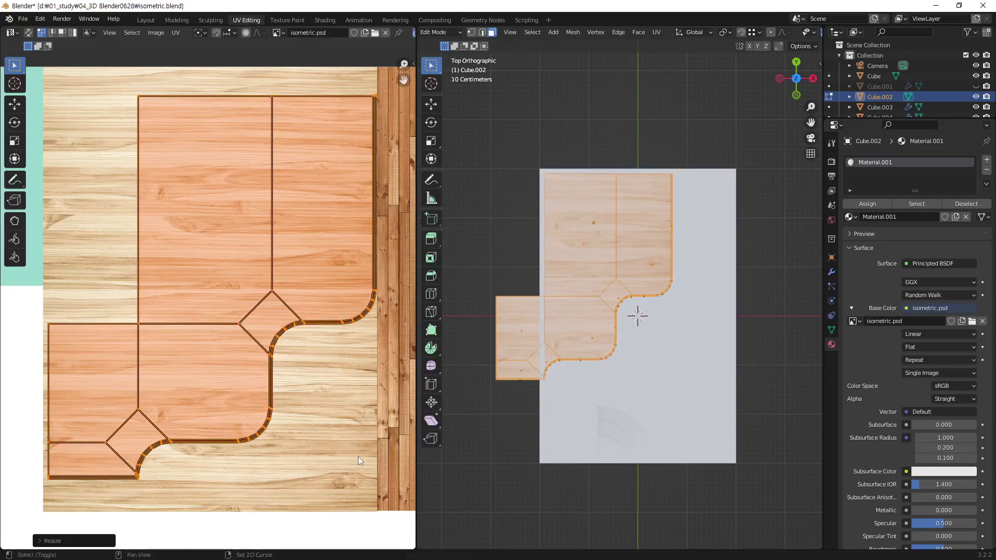
key("g")
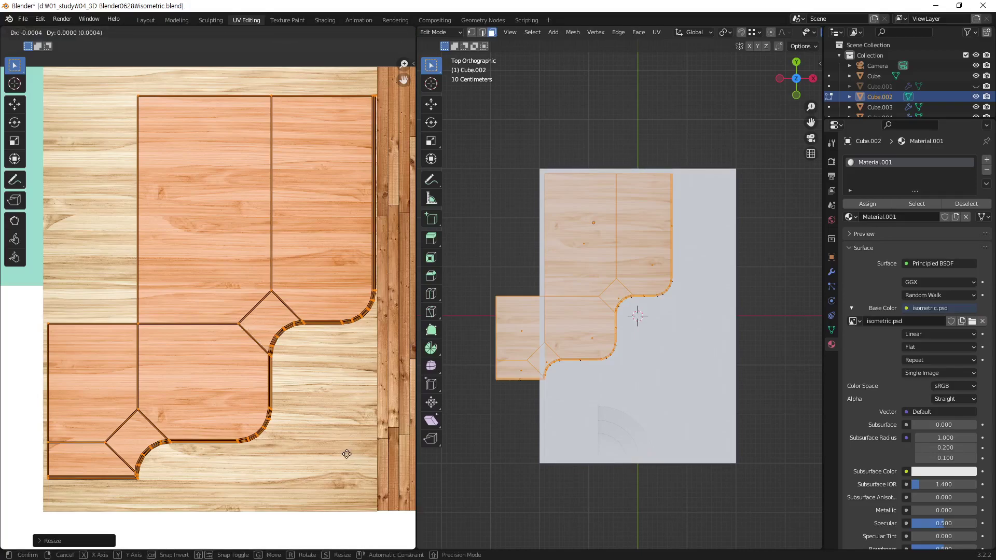
left_click(334, 454)
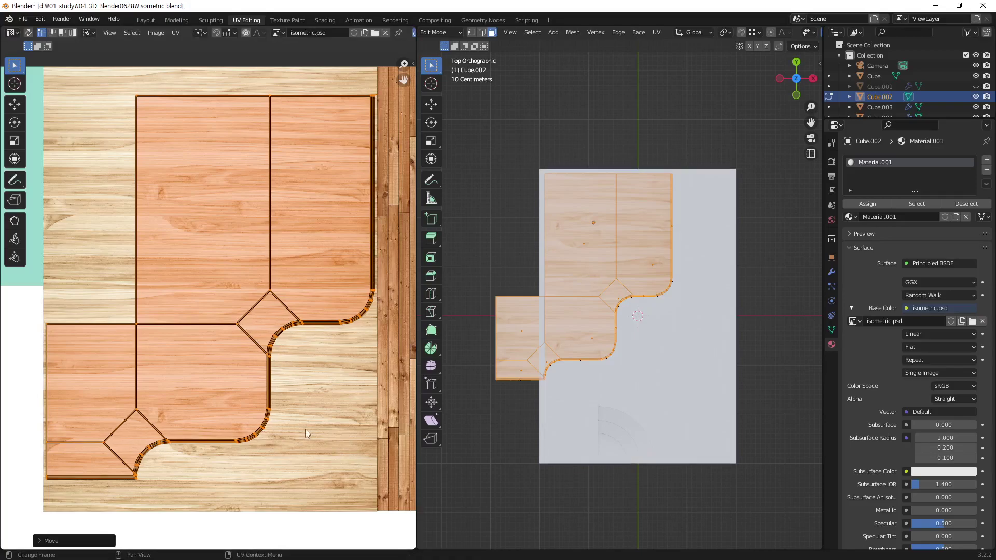
key("s")
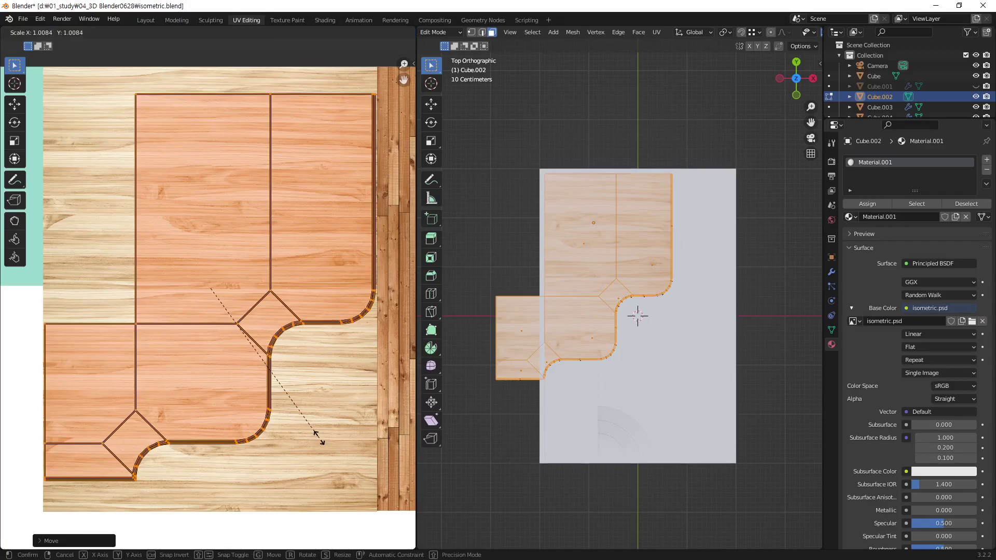
left_click(315, 445)
left_click(189, 350)
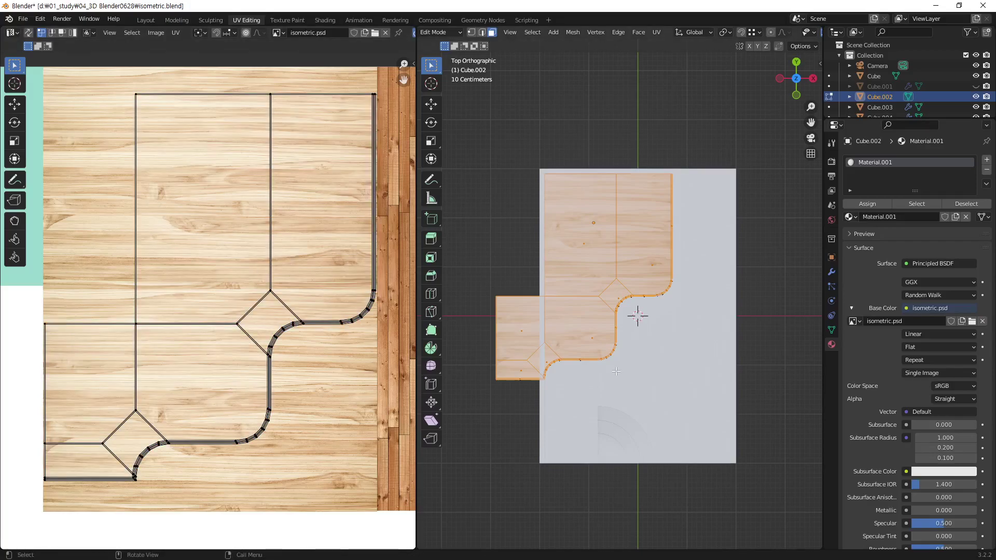
scroll(670, 354, "down", 1)
middle_click_drag(661, 331, 721, 265)
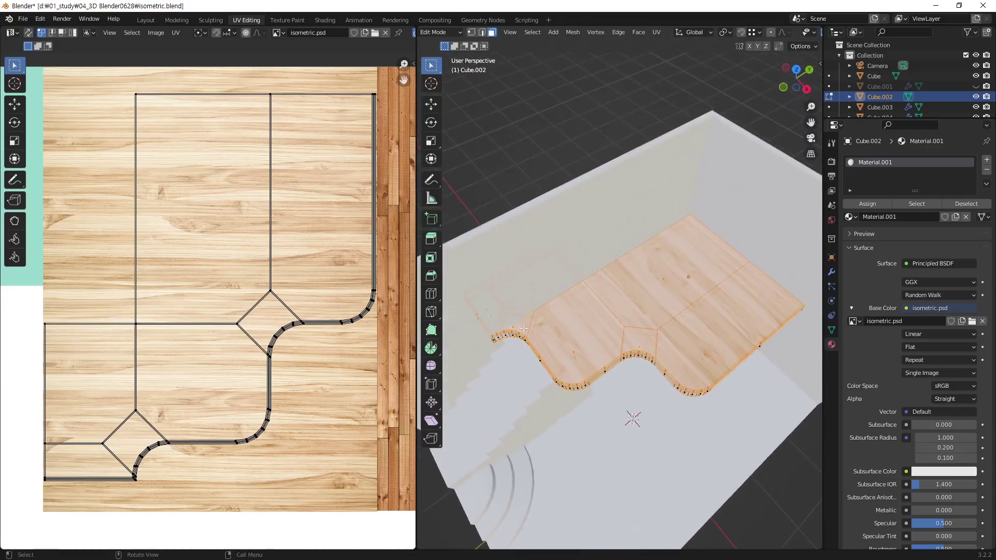
scroll(680, 366, "down", 2)
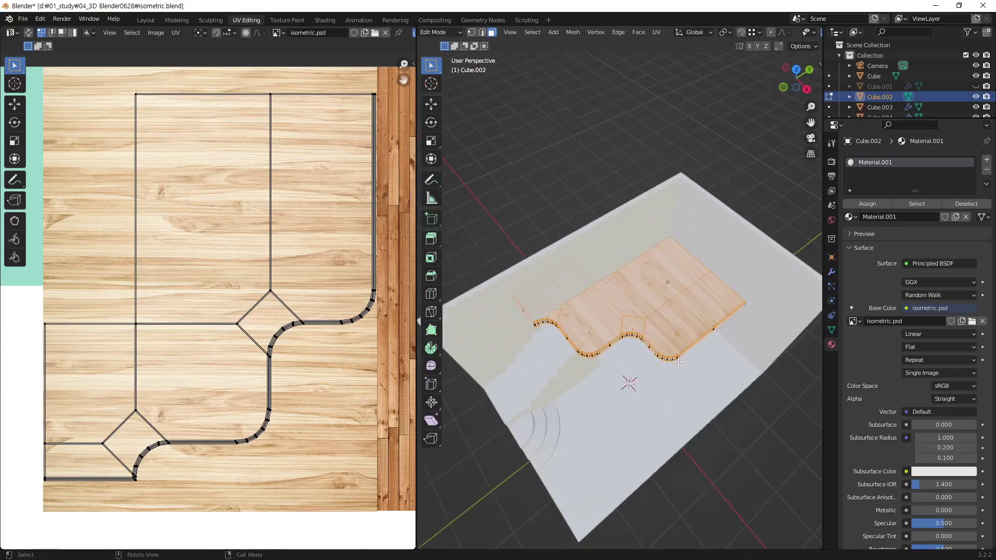
scroll(678, 360, "down", 2)
key("Tab")
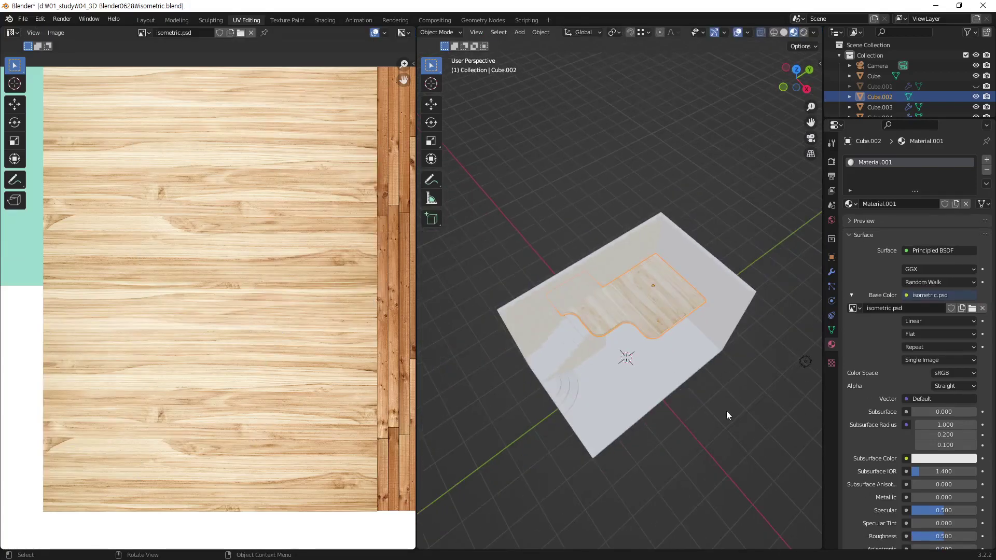
middle_click_drag(726, 411, 686, 311)
scroll(686, 312, "up", 5)
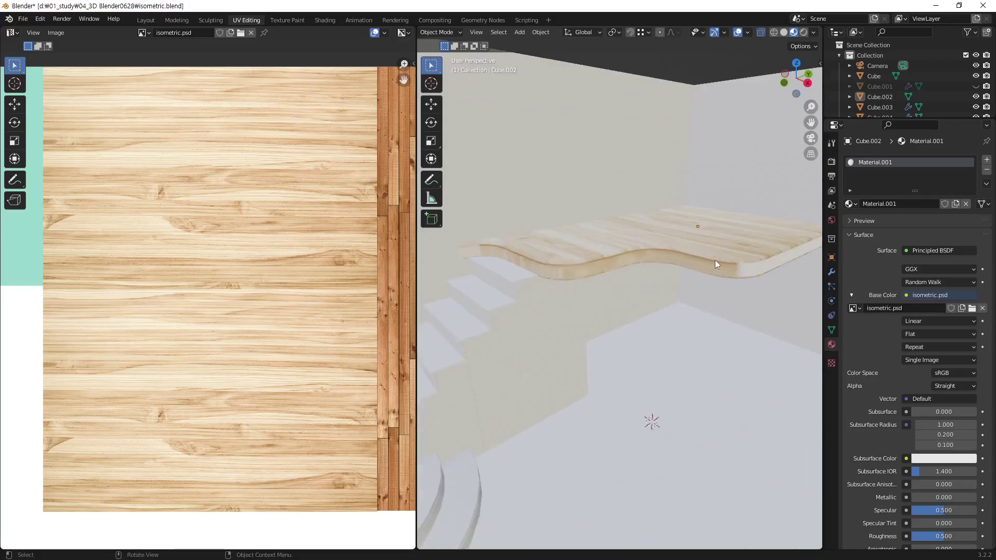
left_click(715, 264)
key("Tab")
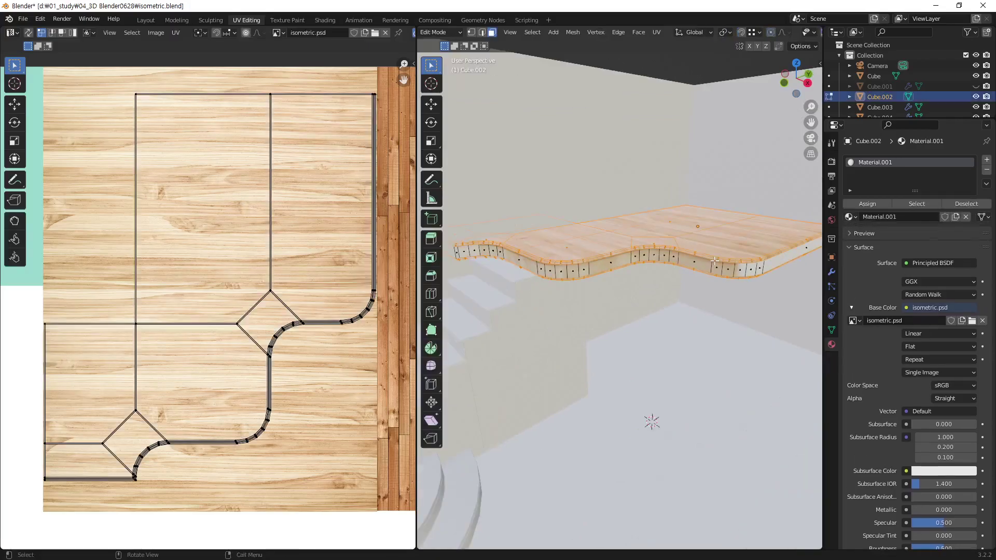
scroll(705, 267, "down", 5)
scroll(694, 271, "up", 3)
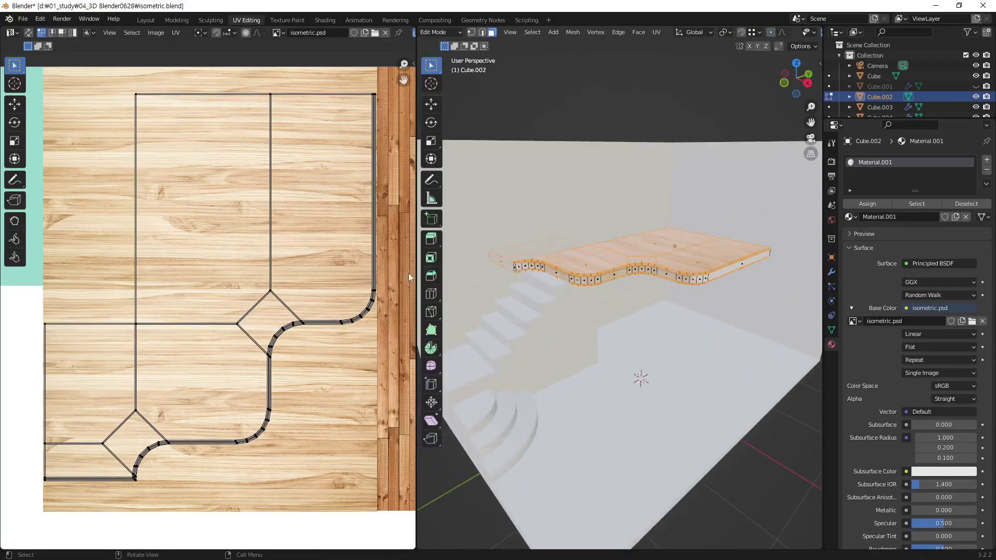
scroll(357, 276, "down", 6)
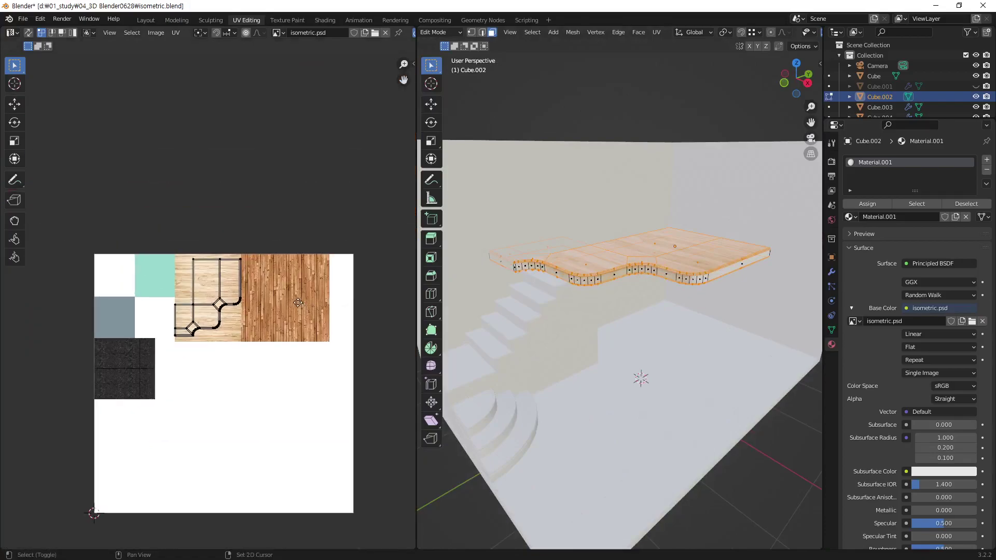
Select the ledge's column of side-strip UV islands below the floor layout
key("l")
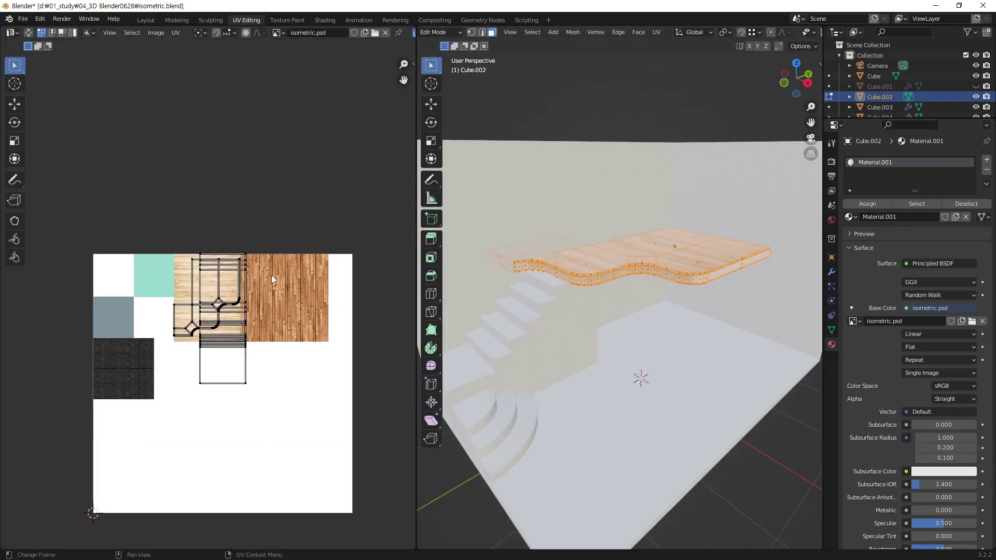
scroll(272, 275, "up", 3)
left_click_drag(329, 177, 144, 501)
left_click_drag(308, 391, 217, 501)
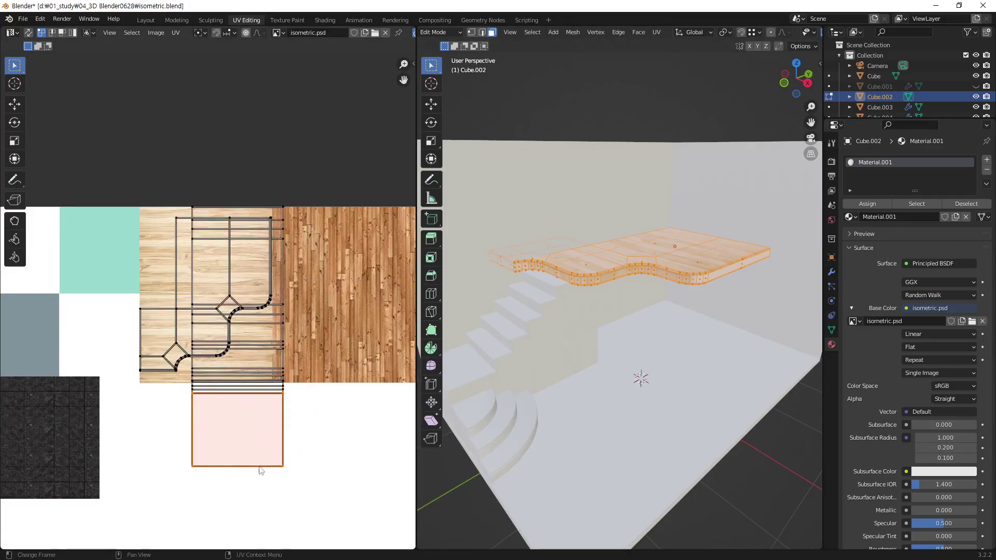
left_click(275, 461, "ctrl")
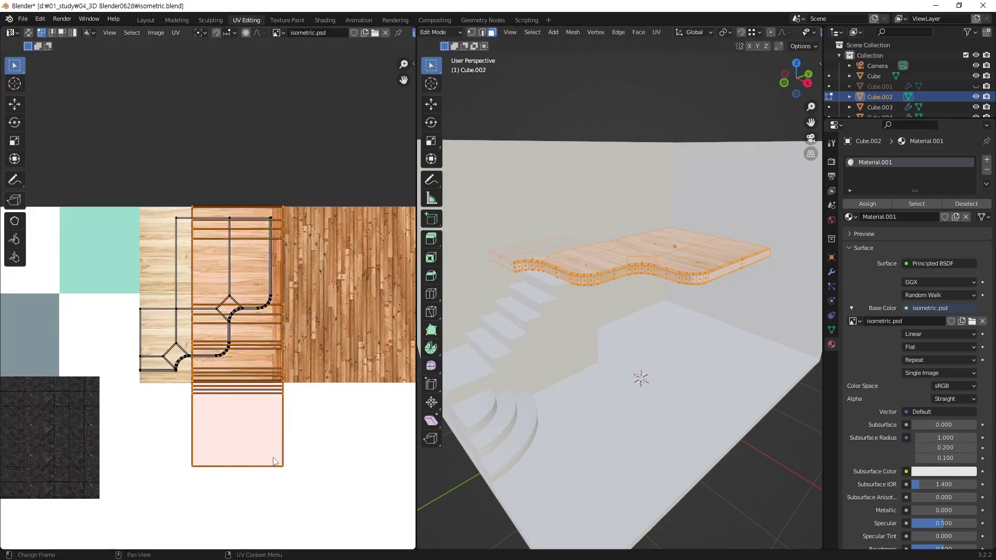
Scale the strip islands to about 0.2 and place them in the sheet's white top-left corner
key("g")
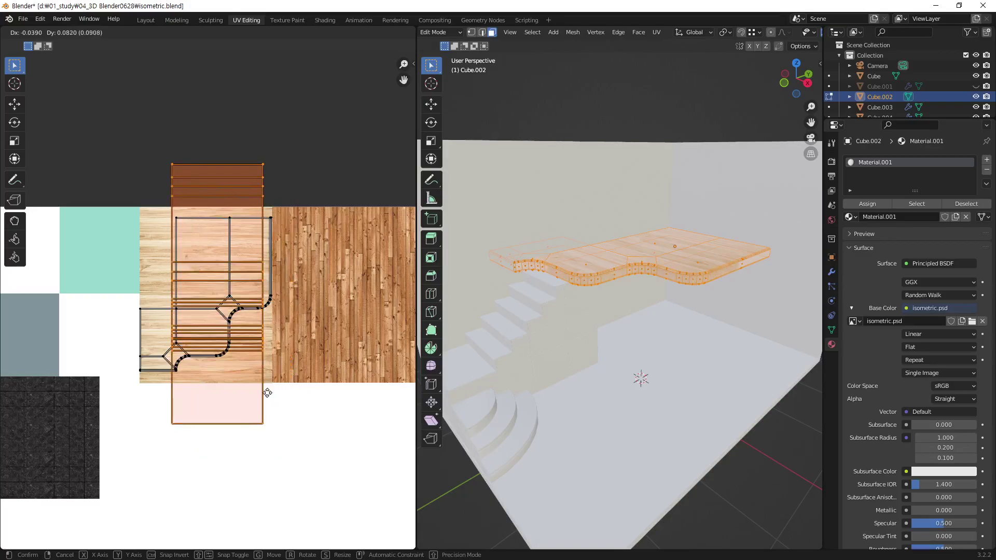
middle_click_drag(166, 391, 252, 361)
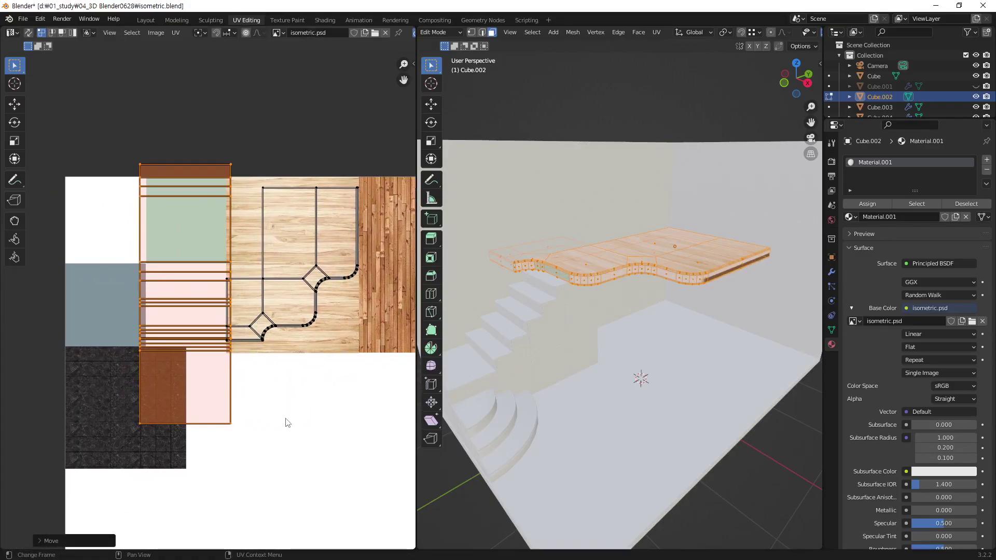
key("s")
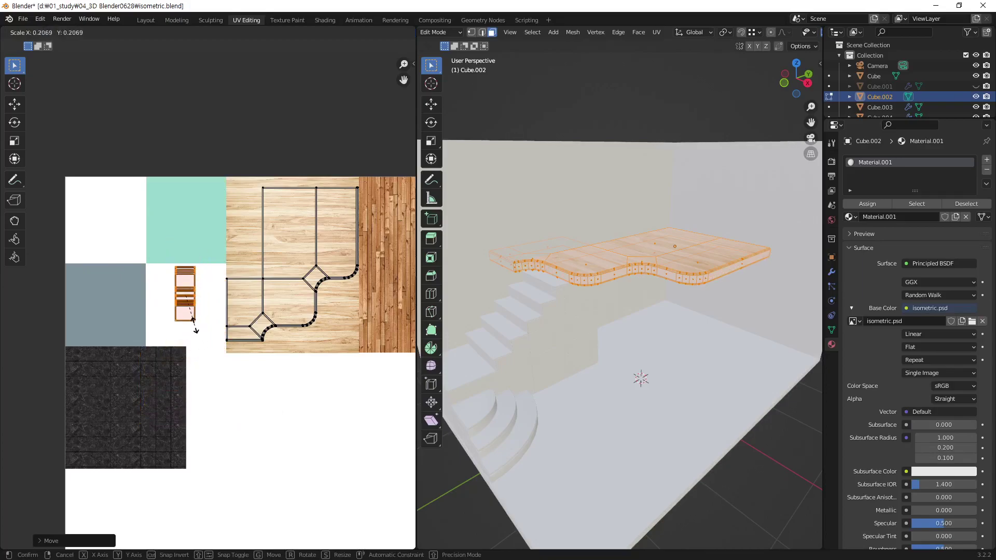
left_click(196, 329)
key("g")
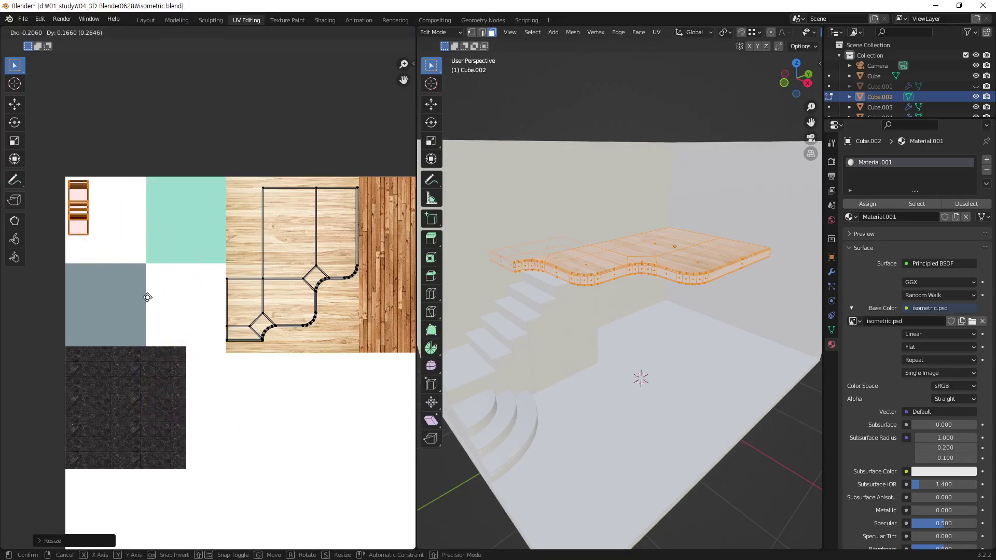
left_click(148, 300)
left_click(268, 209)
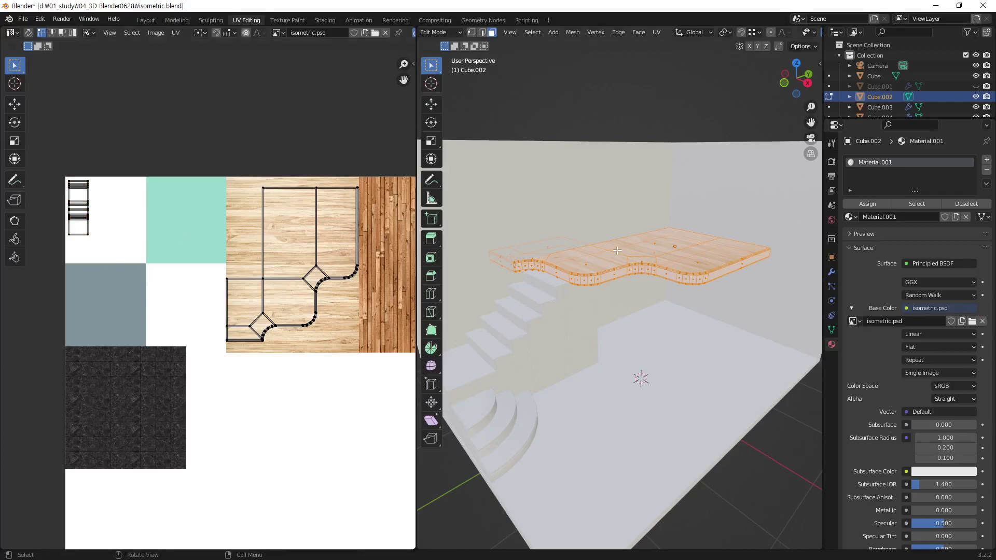
key("Tab")
mouse_move(634, 287)
middle_mouse_down()
mouse_move(597, 119)
mouse_move(654, 326)
mouse_move(665, 290)
middle_mouse_up()
Check the birch-topped platform in Rendered shading, then return to Material Preview
left_click(803, 32)
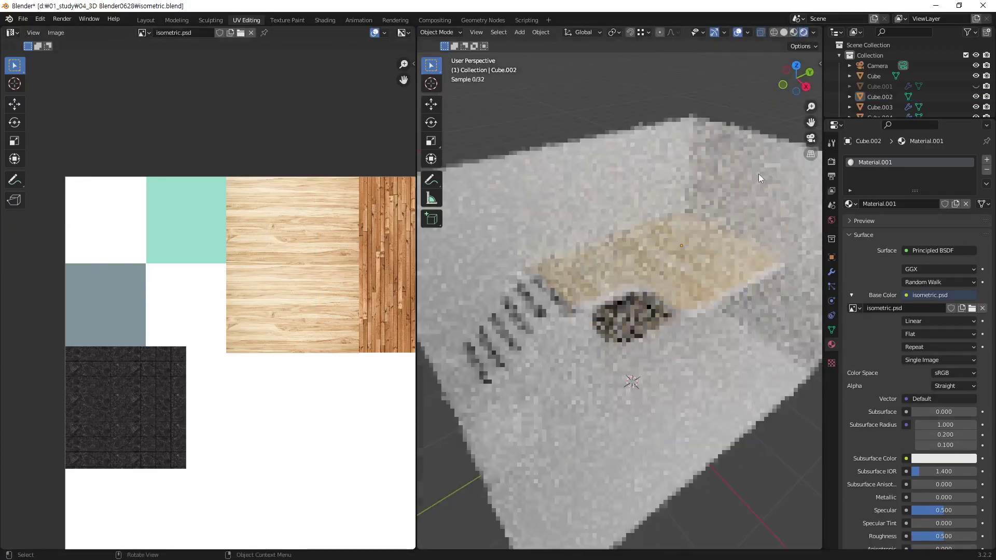
scroll(717, 296, "up", 3)
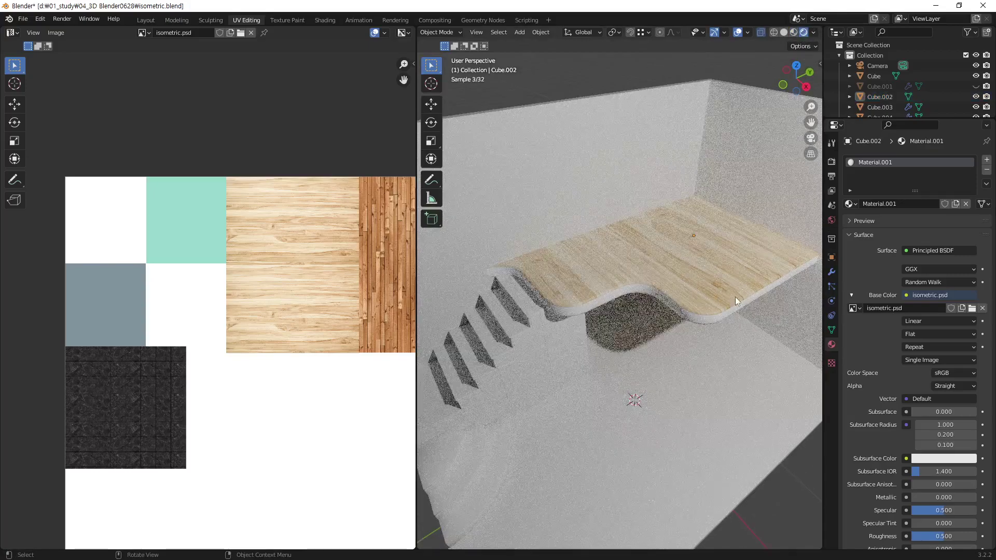
middle_click_drag(737, 295, 564, 270)
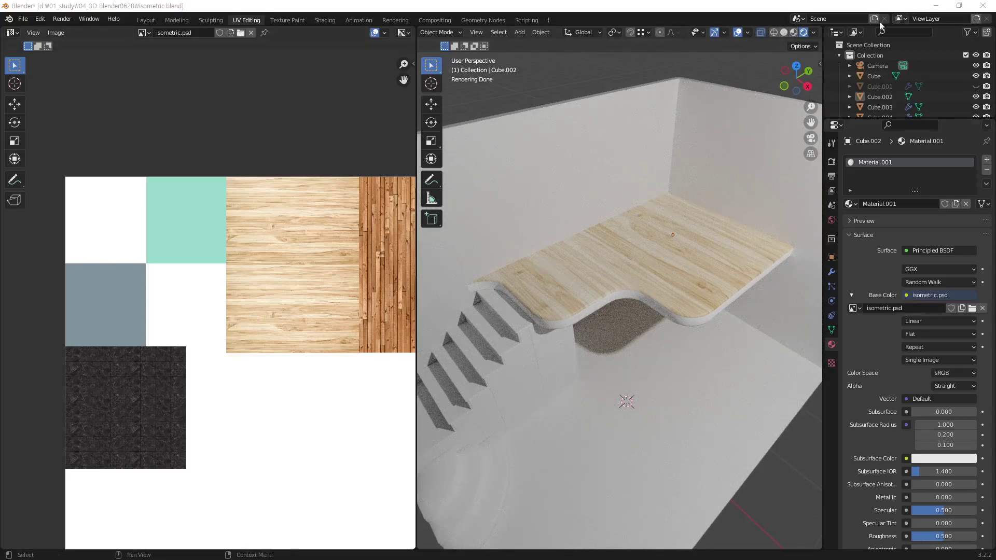
left_click(794, 32)
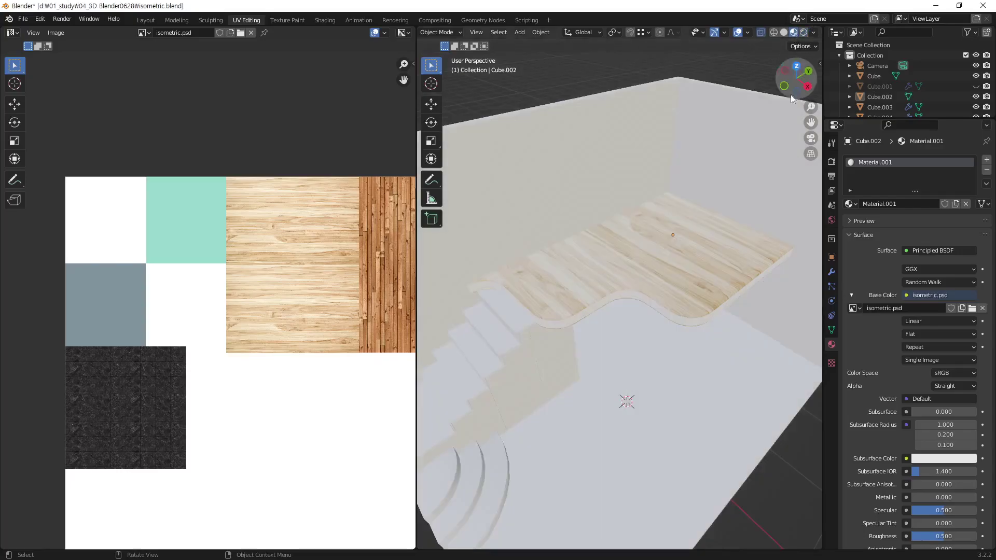
Select the stairs object Cube.005 and orbit around it
left_click(560, 340)
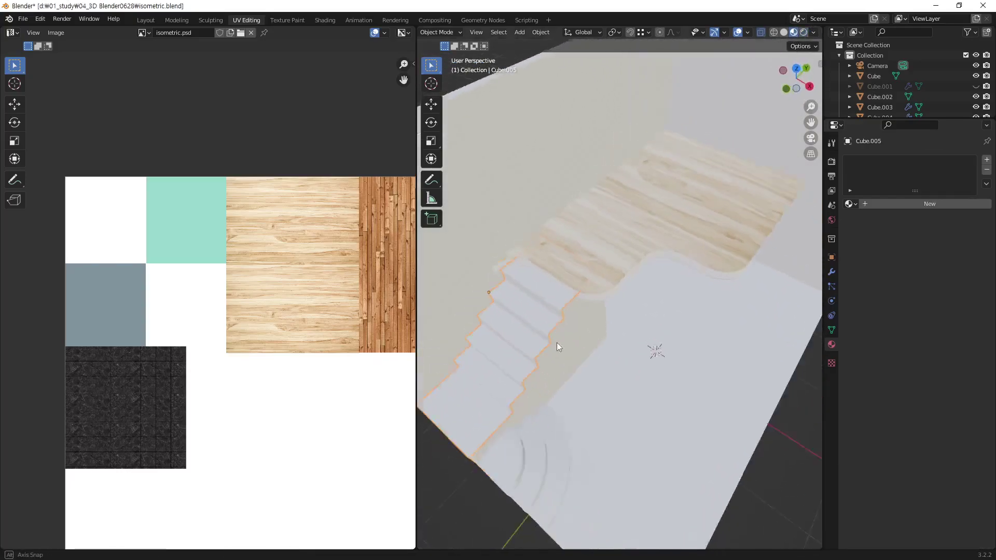
middle_click_drag(522, 322, 638, 345)
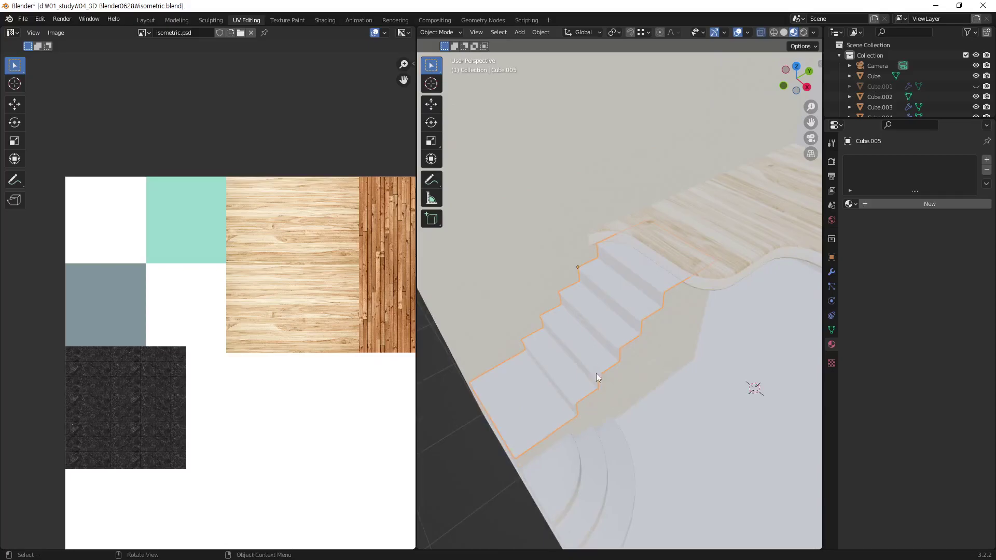
middle_click_drag(596, 372, 641, 237)
scroll(671, 199, "down", 3)
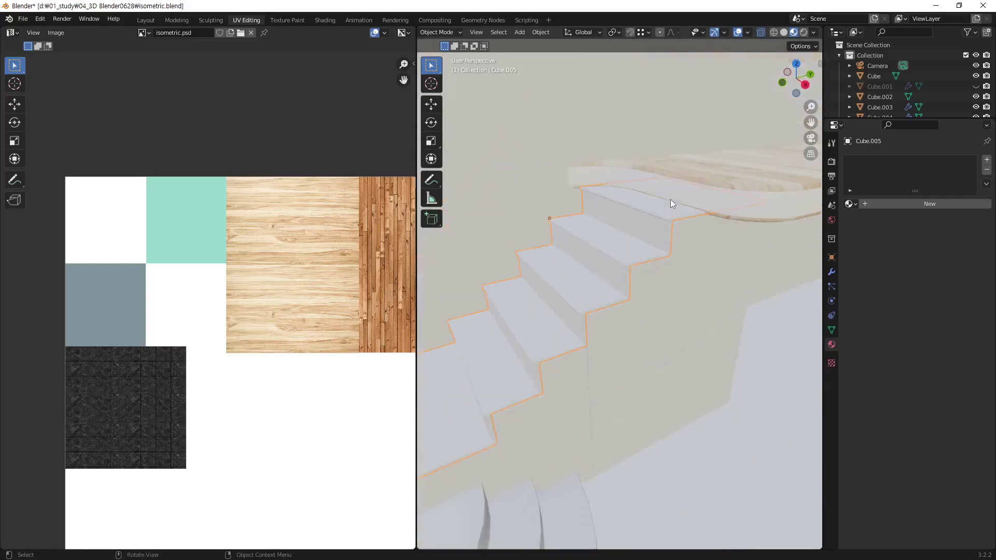
middle_click_drag(671, 199, 652, 309)
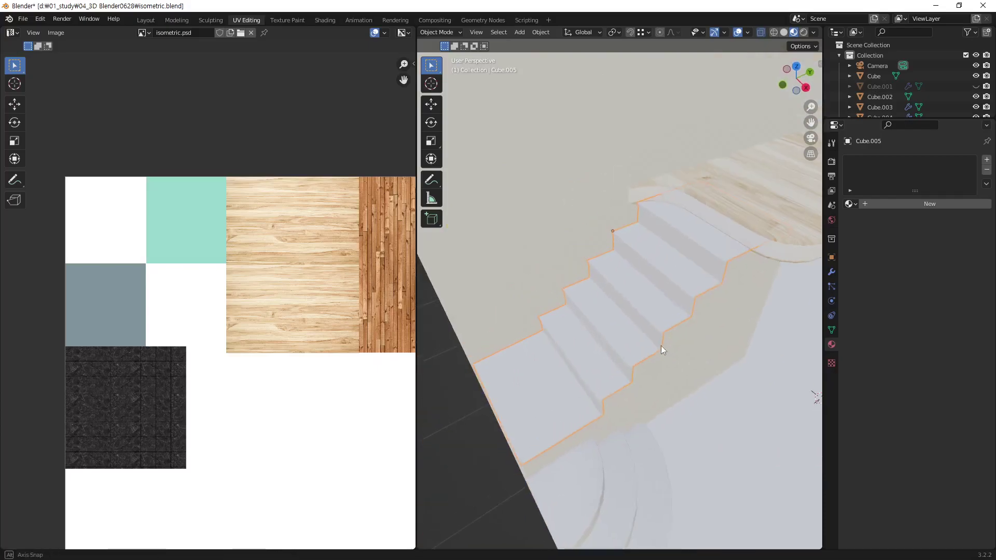
middle_click_drag(661, 345, 712, 214)
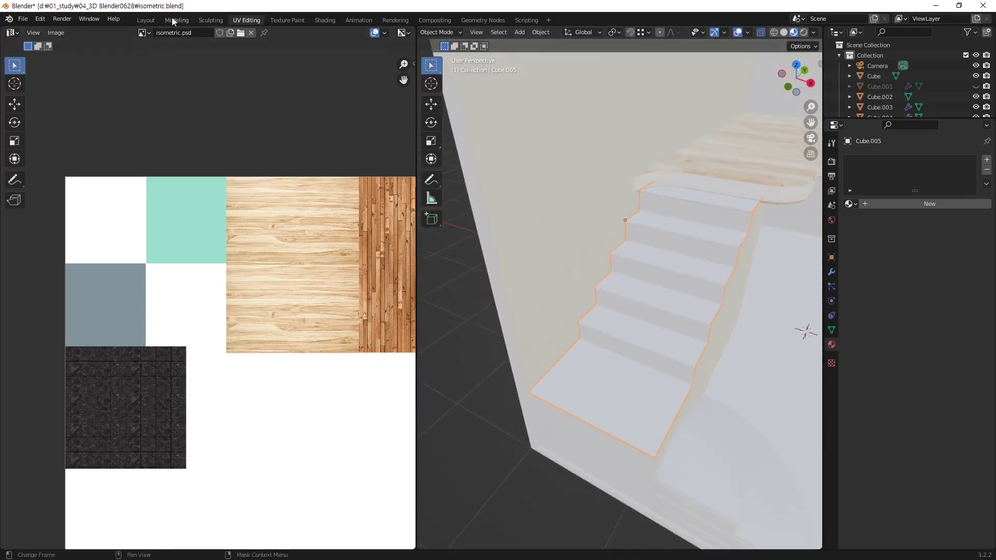
In the Layout workspace, orbit the stairs sideways to compare them with the reference photo
left_click(146, 20)
scroll(61, 293, "up", 4)
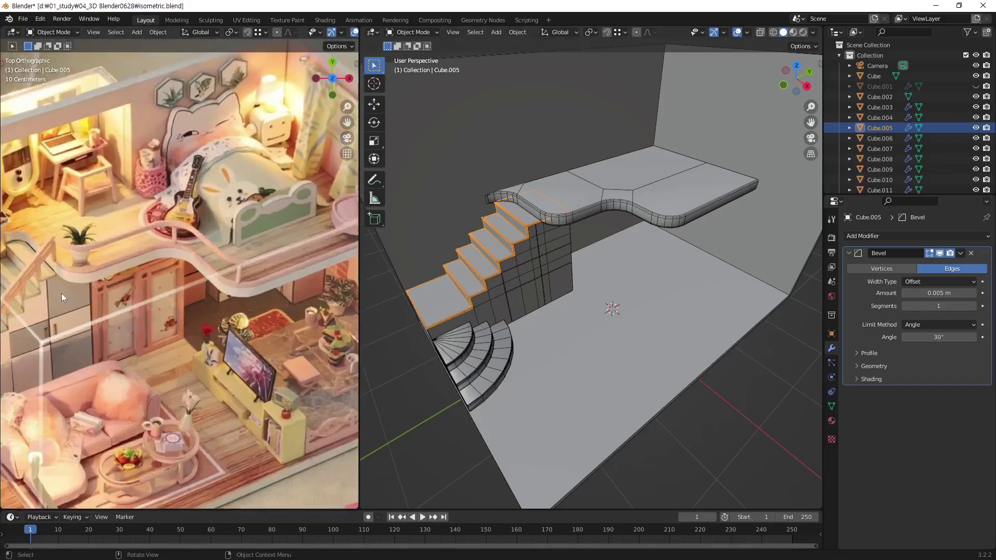
scroll(231, 254, "up", 2)
scroll(232, 254, "down", 2)
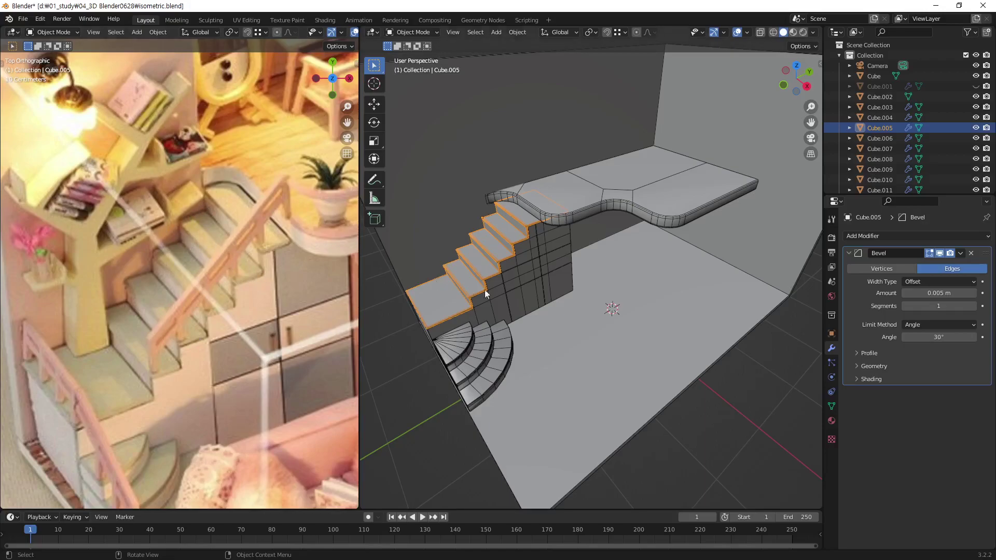
middle_click_drag(548, 263, 534, 234)
scroll(615, 267, "up", 5)
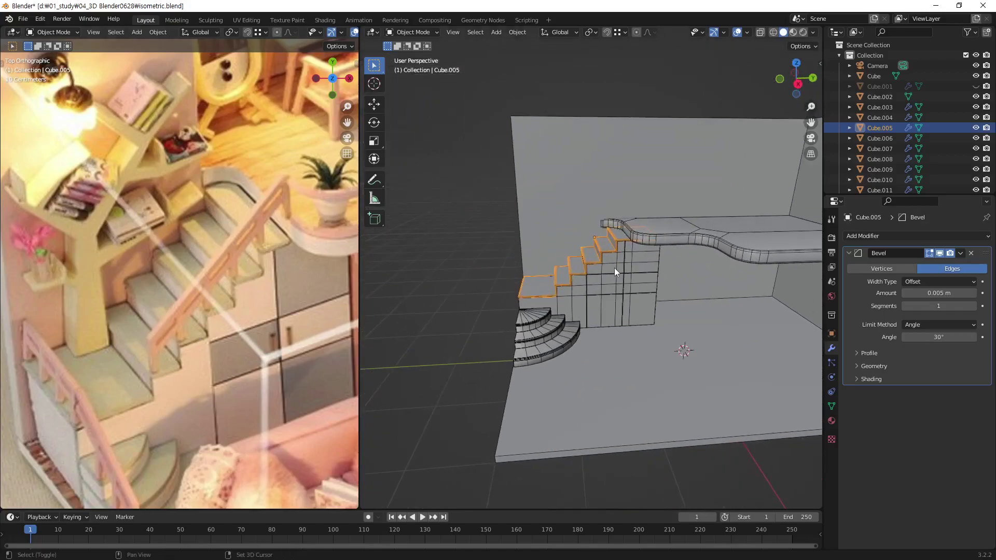
middle_click_drag(623, 250, 643, 244)
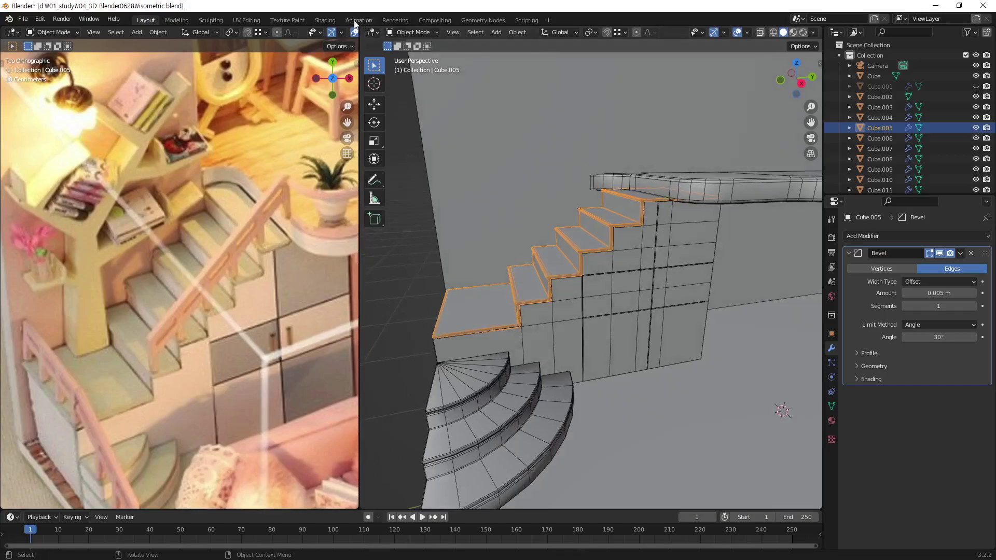
Rename the wooden platform's (Cube.002) material from Material.001 to 'isometric'
left_click(247, 20)
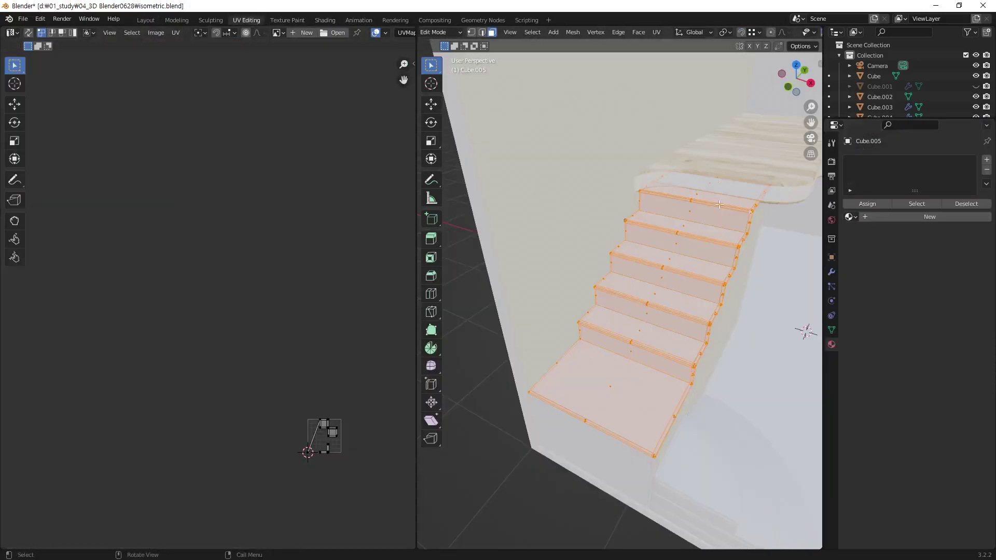
key("Tab")
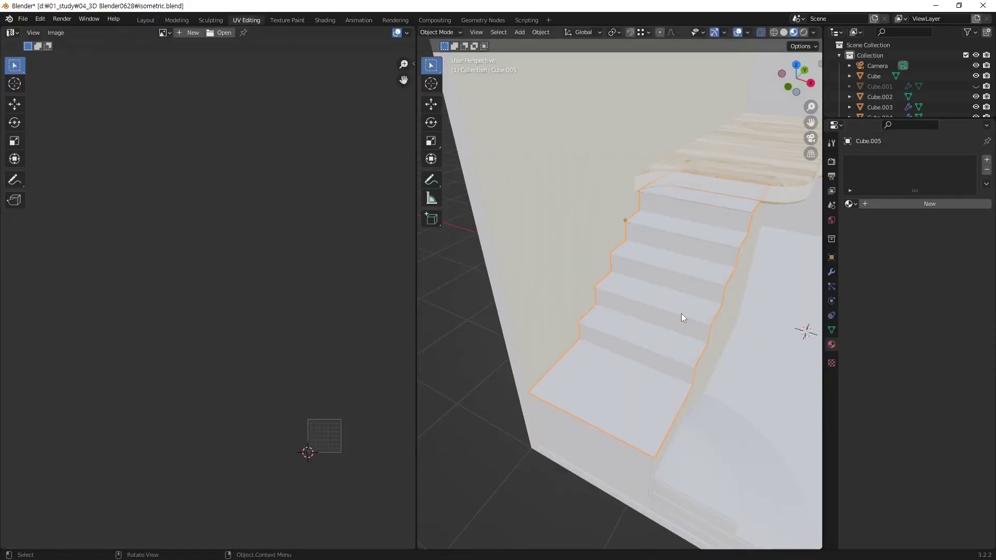
left_click(851, 203)
key("Escape")
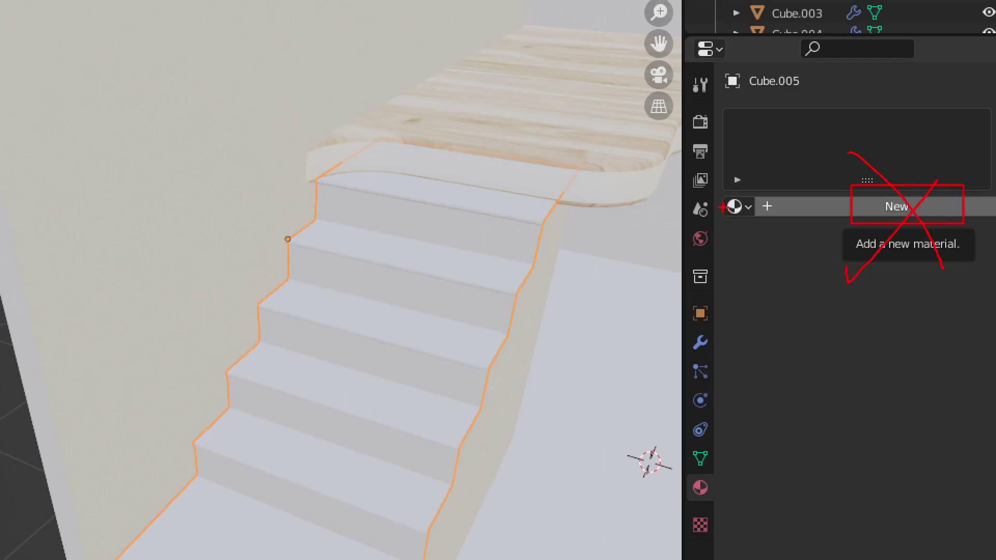
left_click_drag(714, 186, 760, 227)
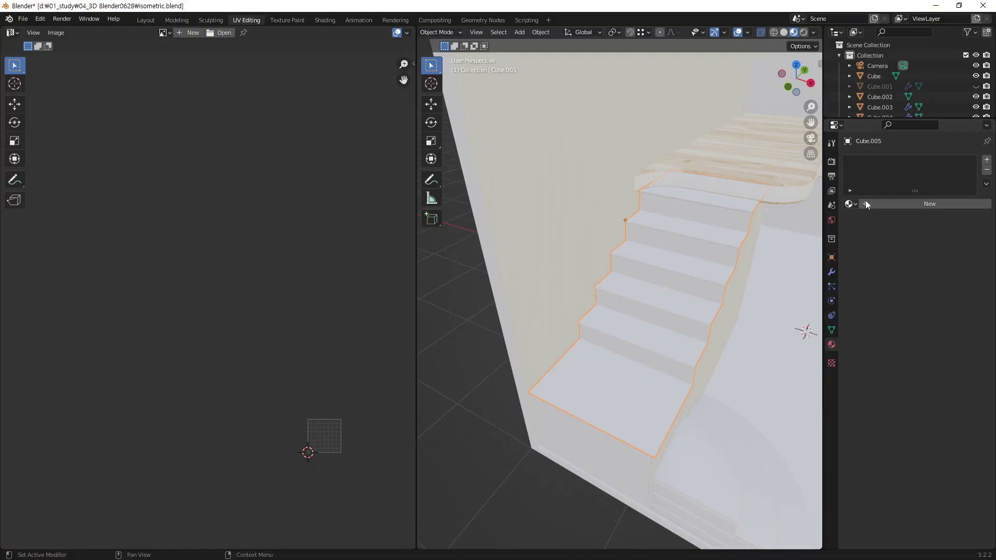
left_click(751, 210)
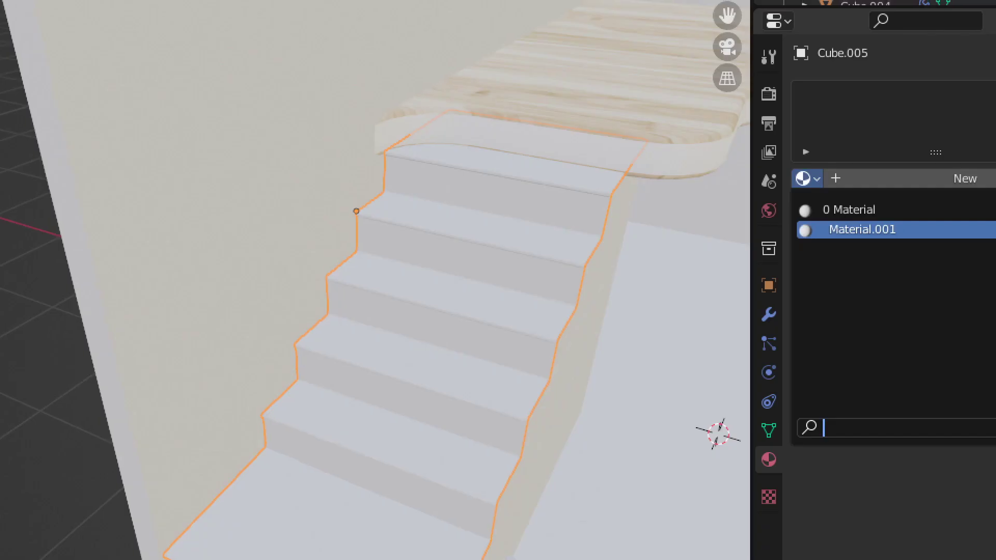
left_click_drag(823, 219, 912, 241)
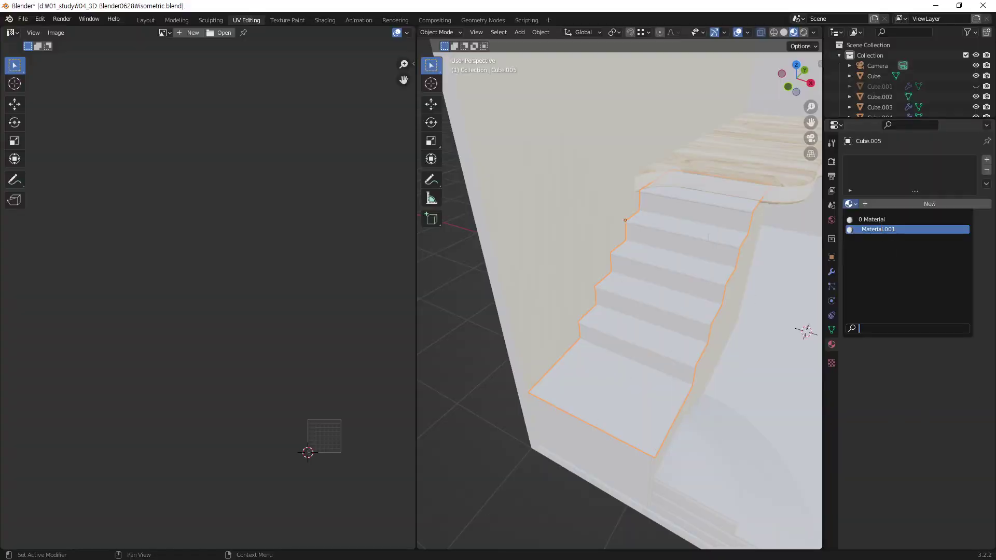
left_click(745, 163)
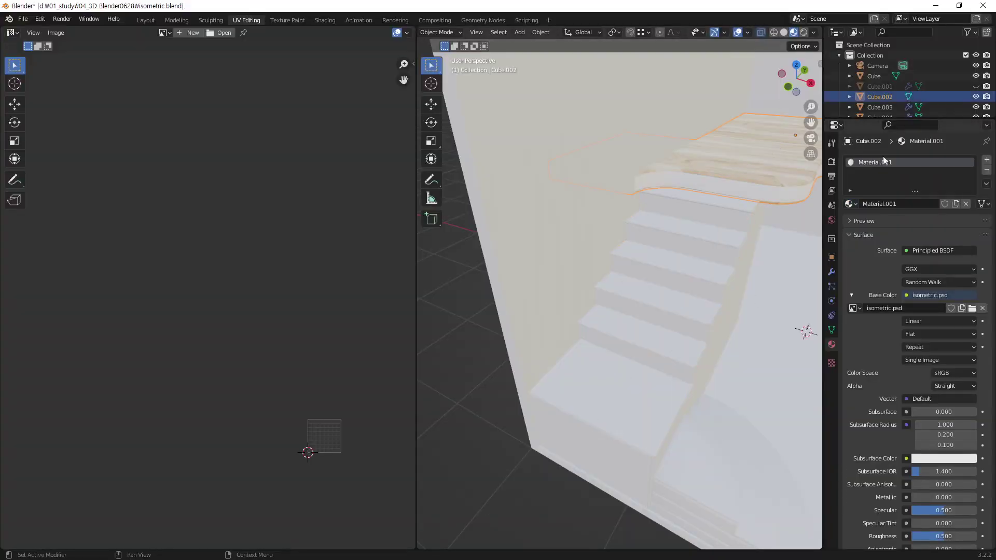
left_click(908, 205)
type("isometric")
key("Return")
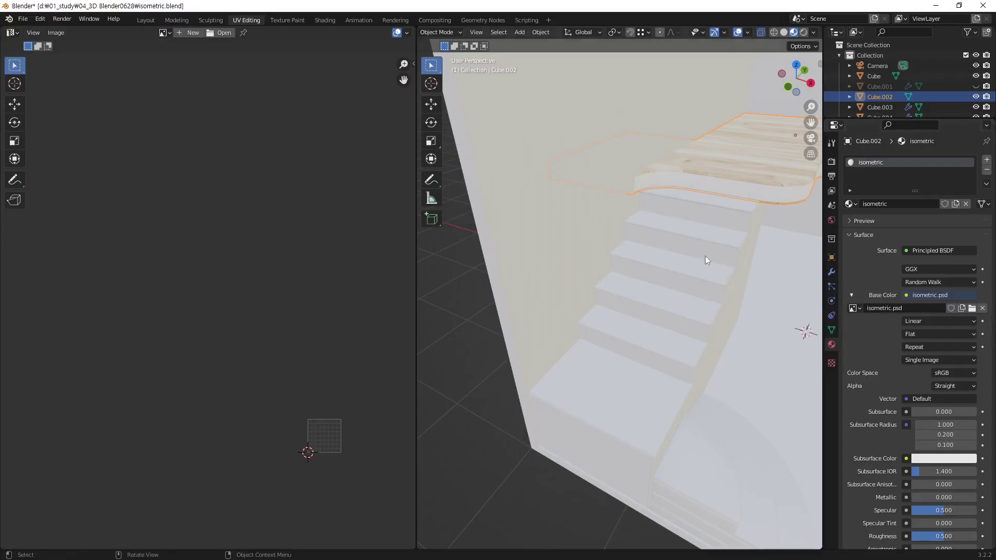
Assign the 'isometric' material to the straight staircase, Cube.005
left_click(705, 258)
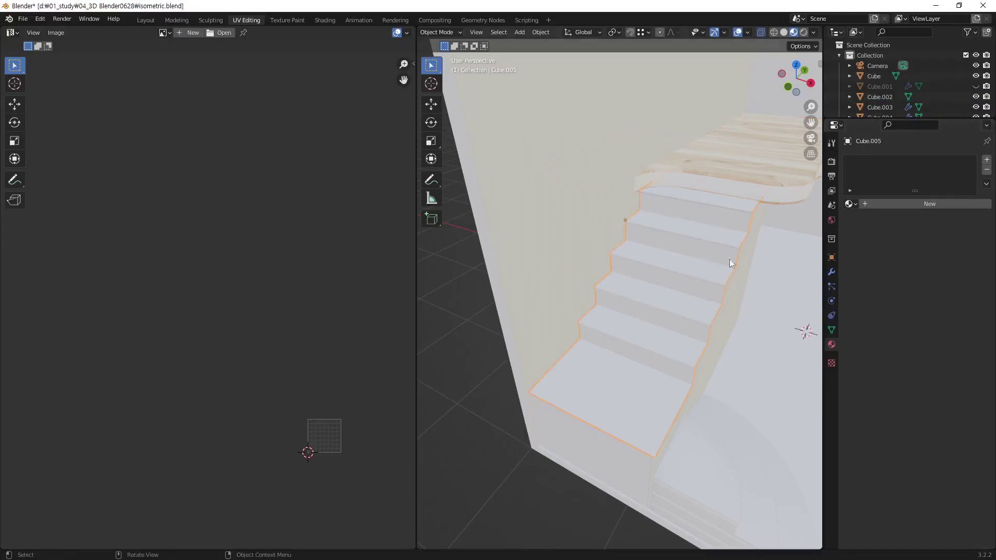
left_click(851, 204)
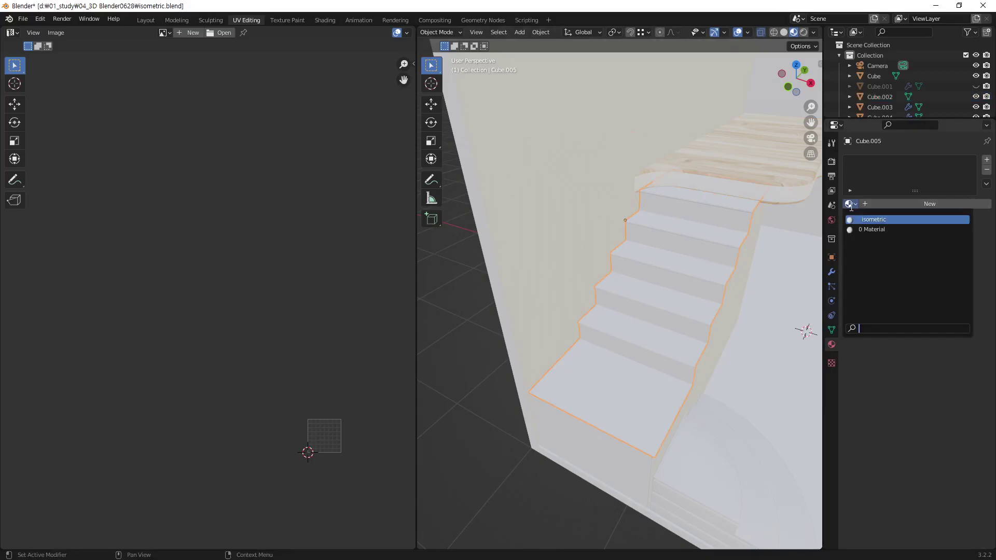
left_click(873, 219)
middle_click_drag(730, 317, 678, 349)
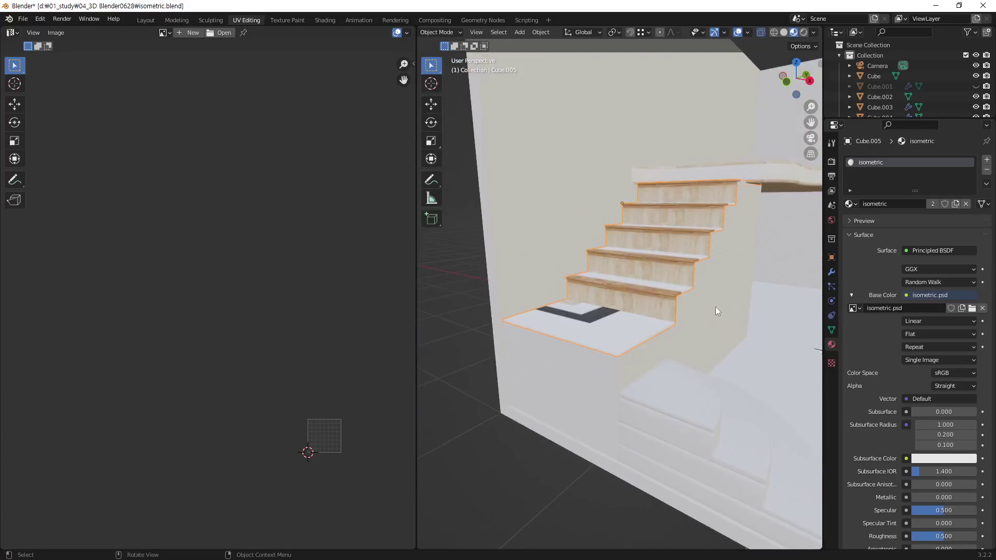
Turn to a side-on view of the stairs, toggle X-ray and enter Edit Mode
middle_click_drag(717, 310, 610, 289)
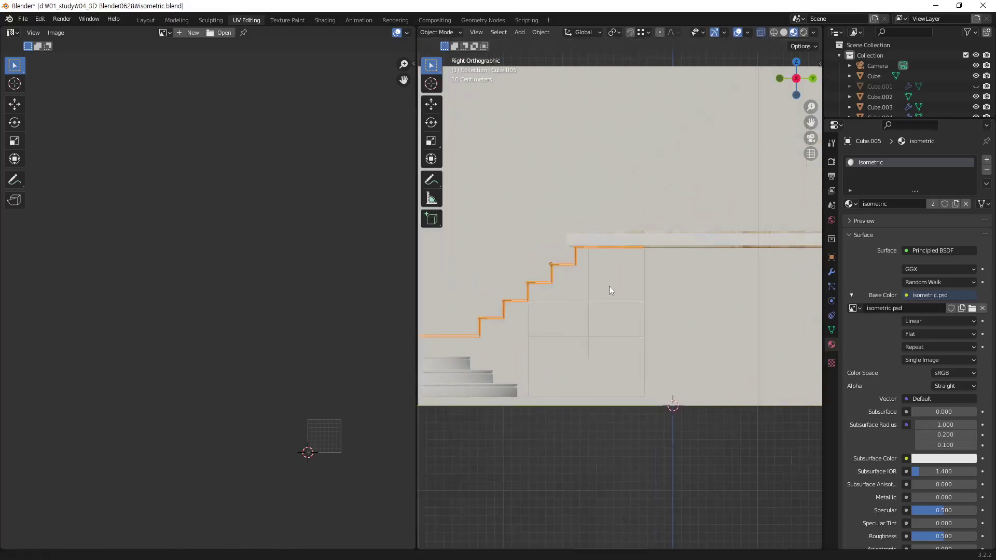
scroll(601, 270, "up", 4)
key("alt+z")
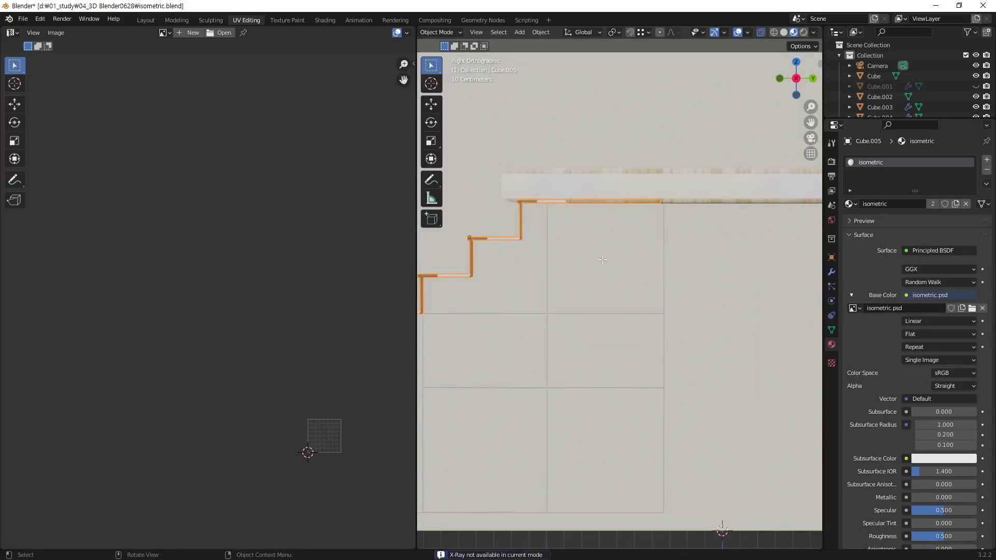
key("Tab")
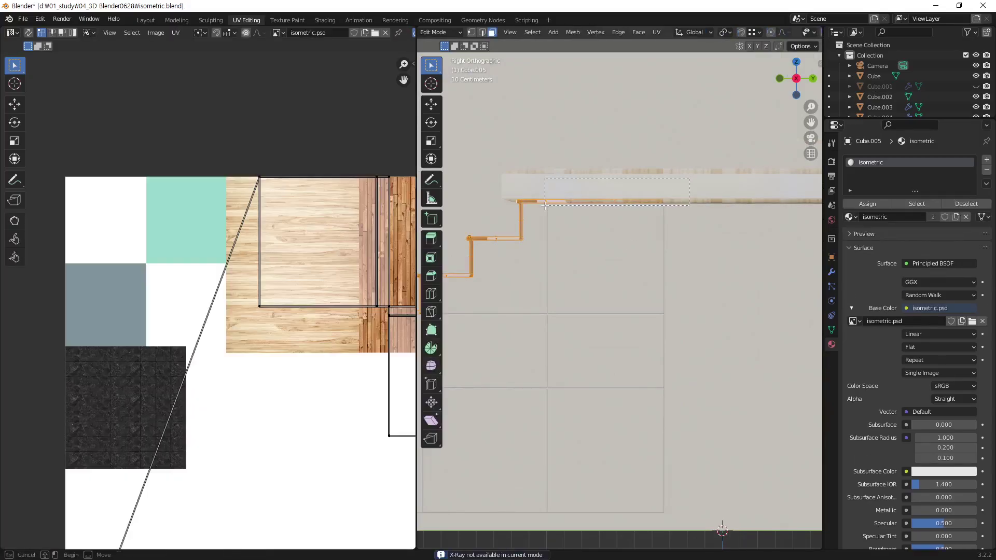
left_click(684, 193)
Select every stair tread, from the top step down to the bottom one
middle_click_drag(536, 298, 666, 243, "shift")
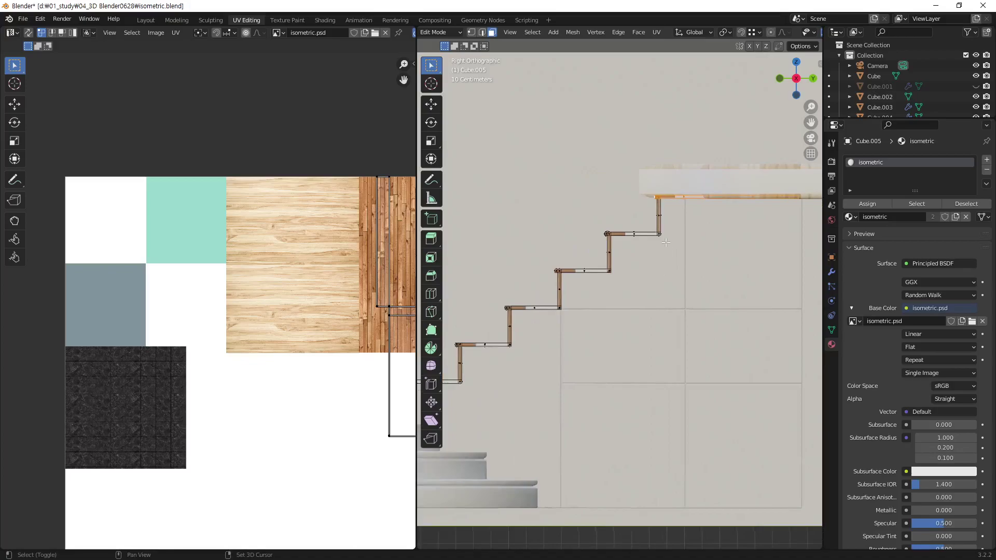
left_click(638, 234)
middle_click_drag(619, 264, 691, 288, "shift")
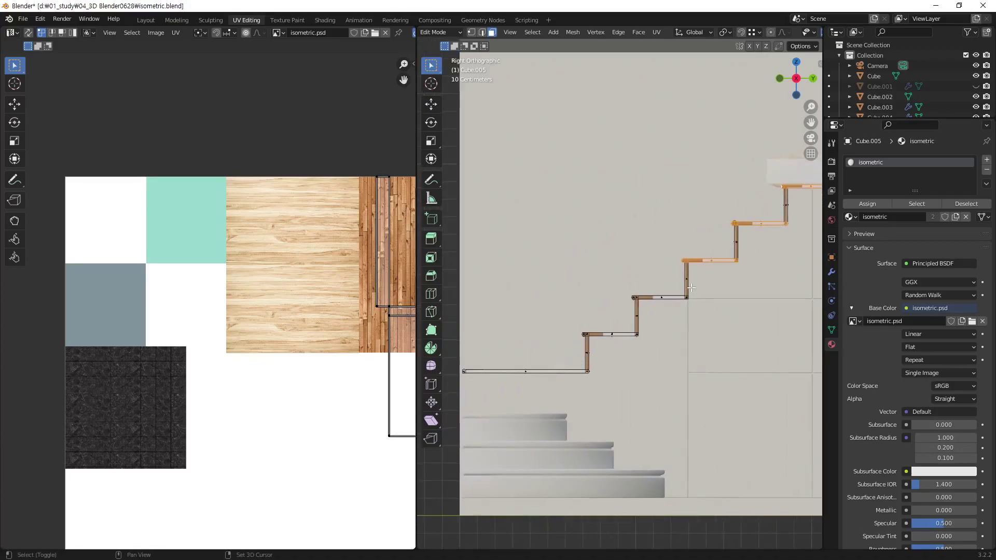
left_click(628, 299, "shift")
left_click(615, 335, "shift")
middle_click_drag(595, 368, 687, 354, "shift")
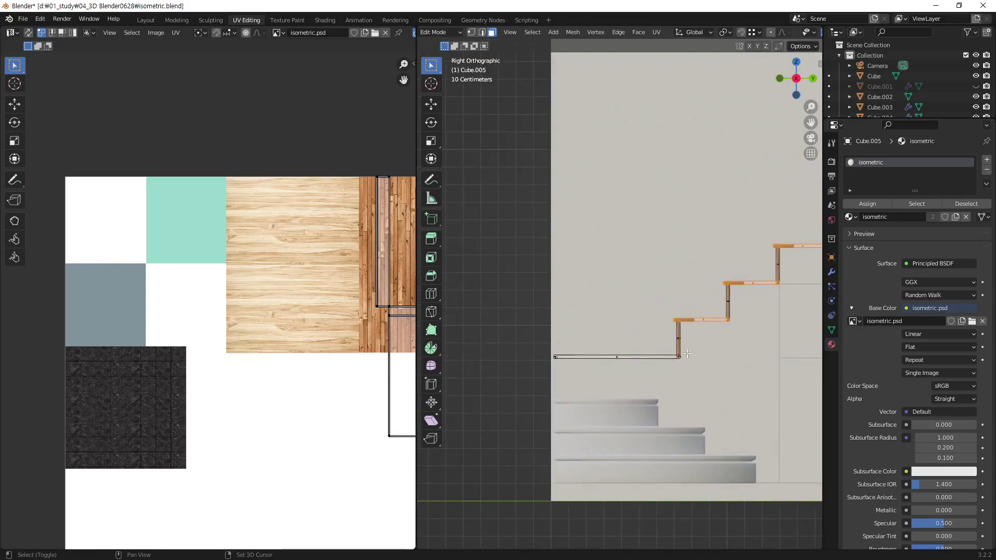
left_click(542, 362, "shift")
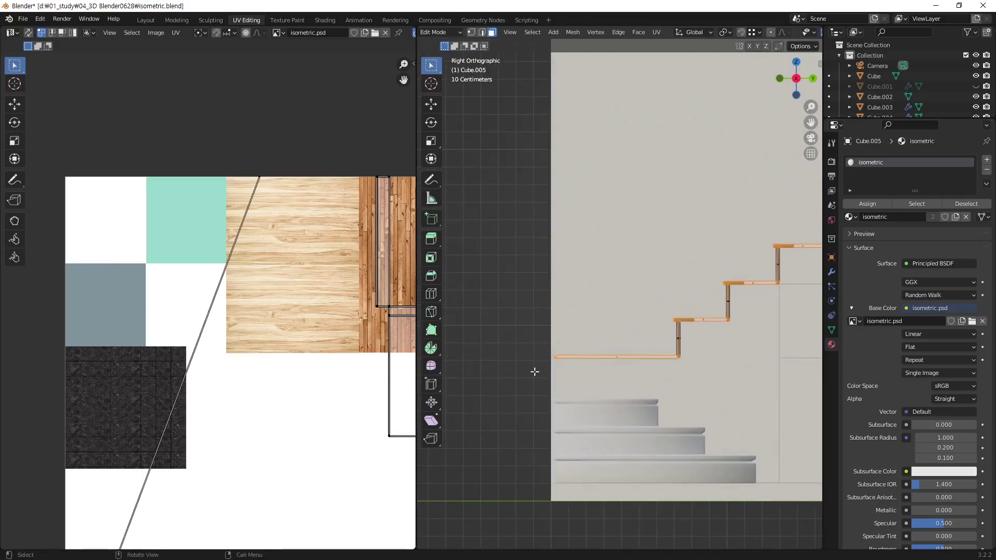
scroll(671, 351, "down", 3)
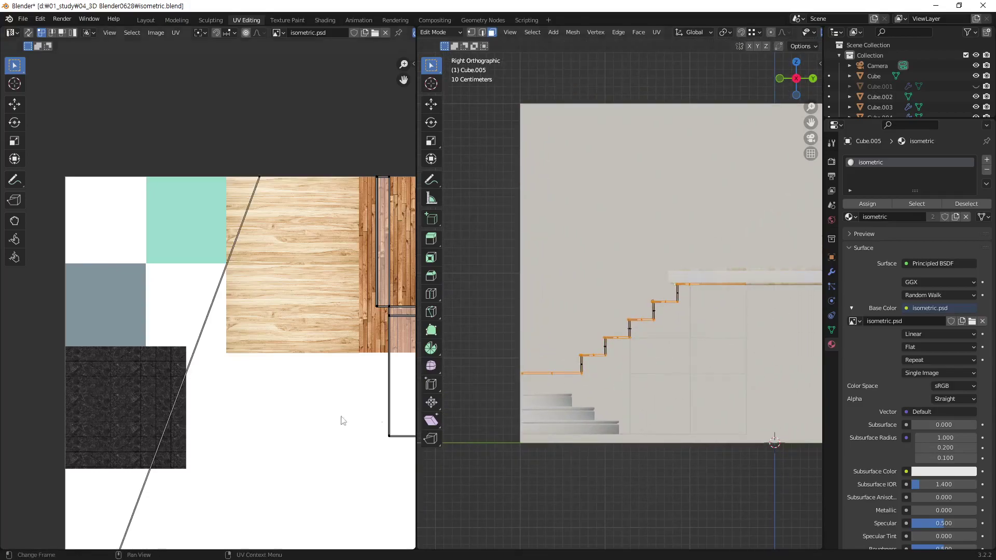
scroll(237, 377, "down", 4)
middle_click_drag(236, 376, 228, 364)
middle_click_drag(633, 374, 659, 357)
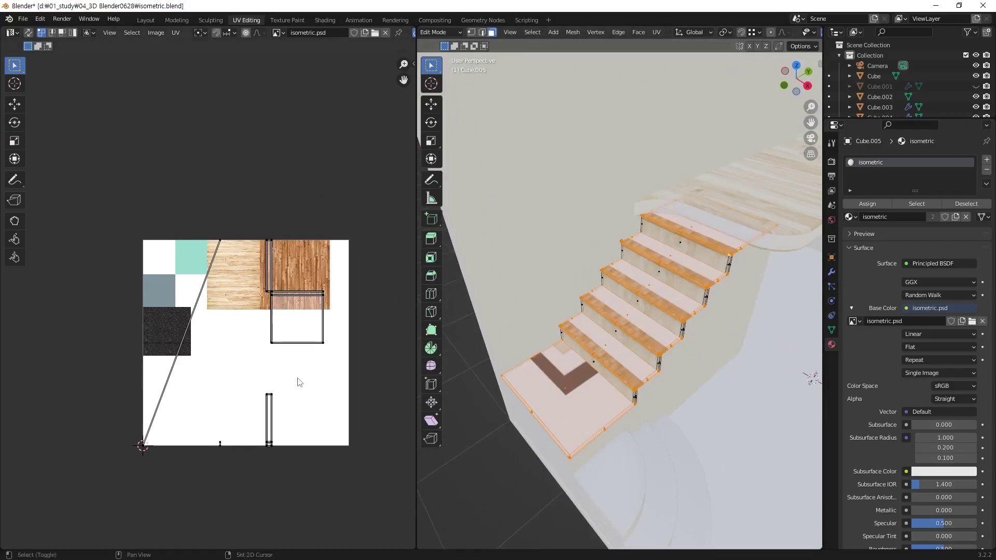
Project the tread UVs from the top orthographic view (Numpad 7)
middle_click_drag(298, 380, 268, 357)
middle_click_drag(689, 334, 690, 335)
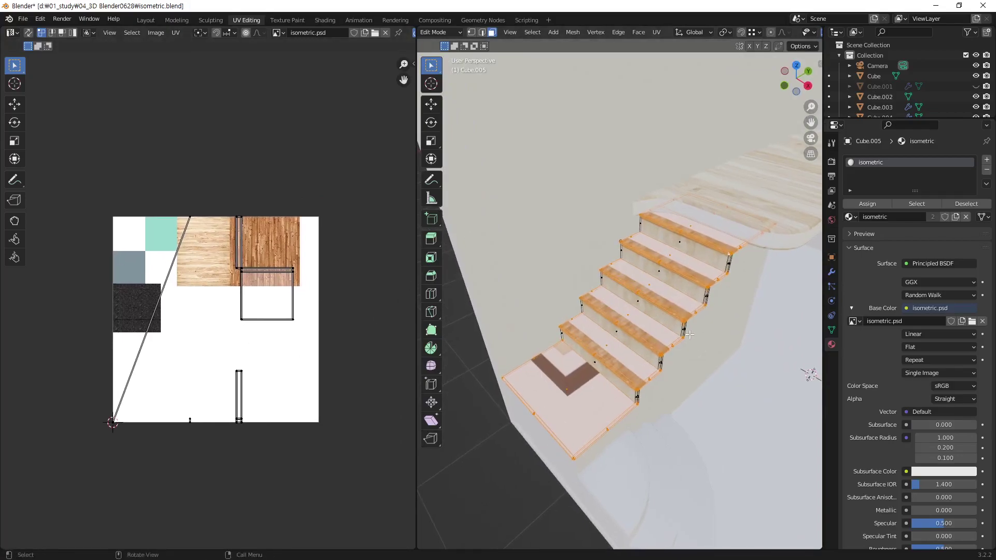
key("KP_7")
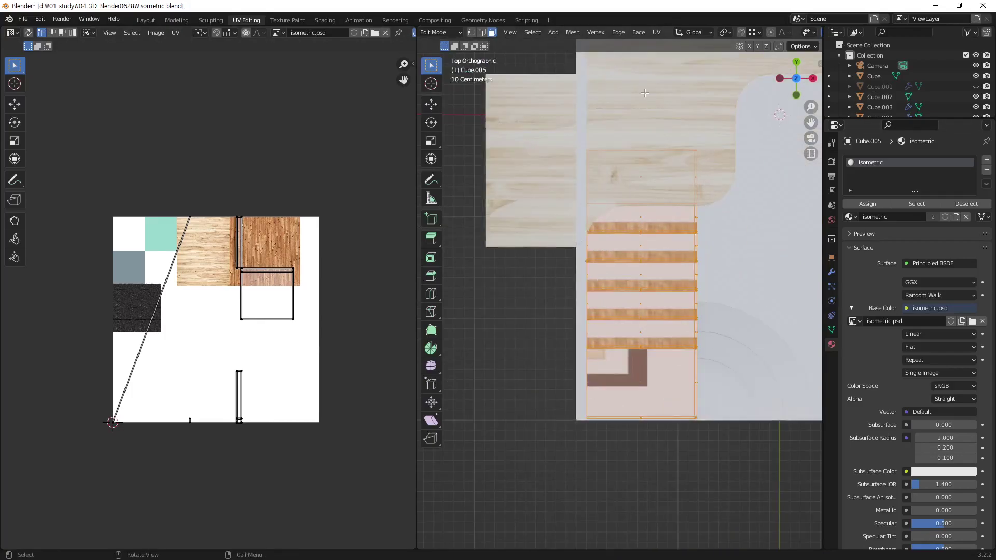
left_click(659, 33)
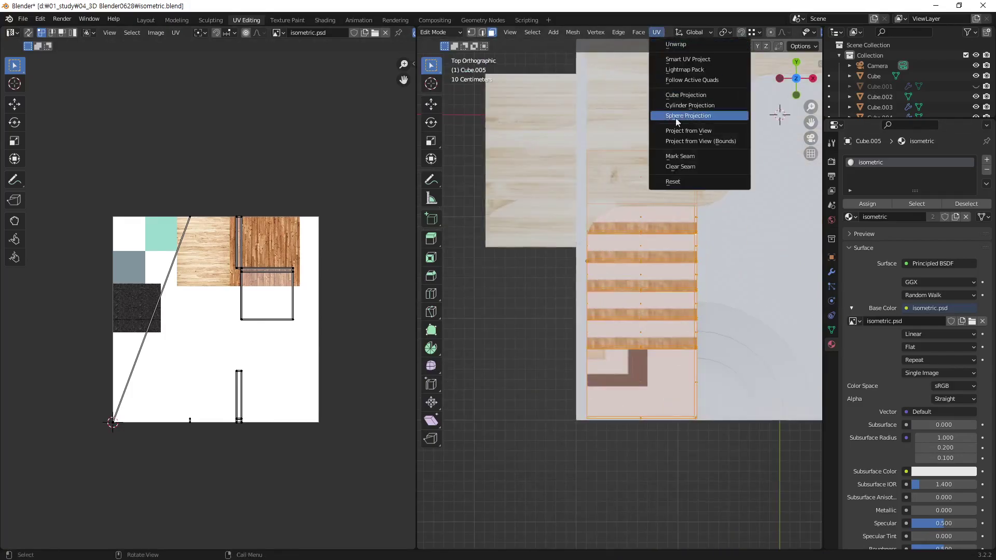
left_click(705, 132)
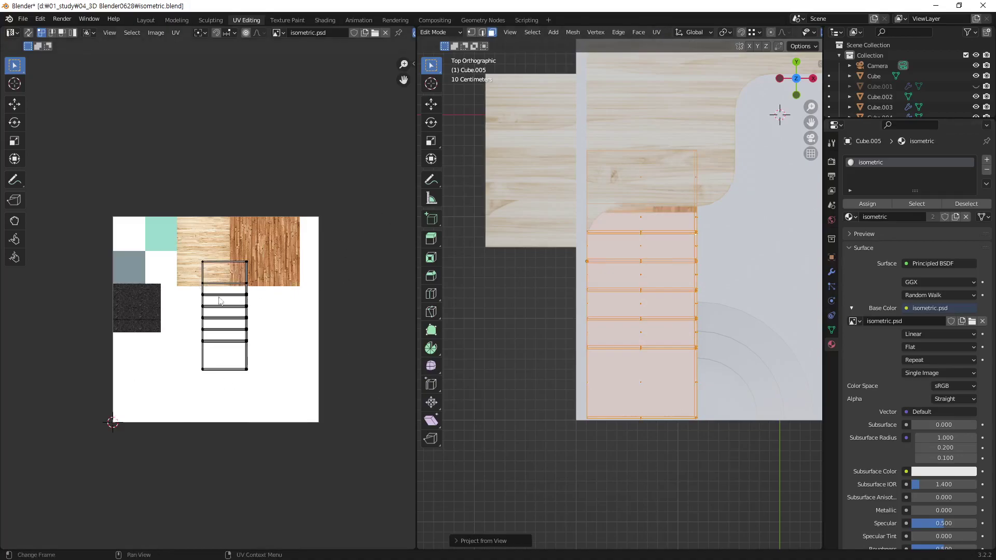
Shrink the tread island onto the teal square, then undo the move and leave Edit Mode
scroll(228, 275, "up", 2)
key("a")
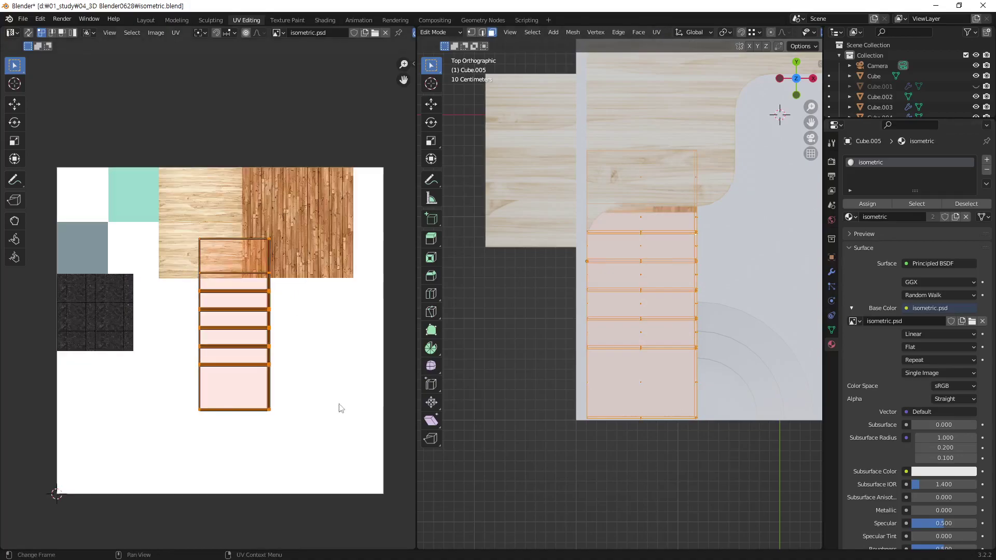
key("s")
left_click(267, 356)
key("g")
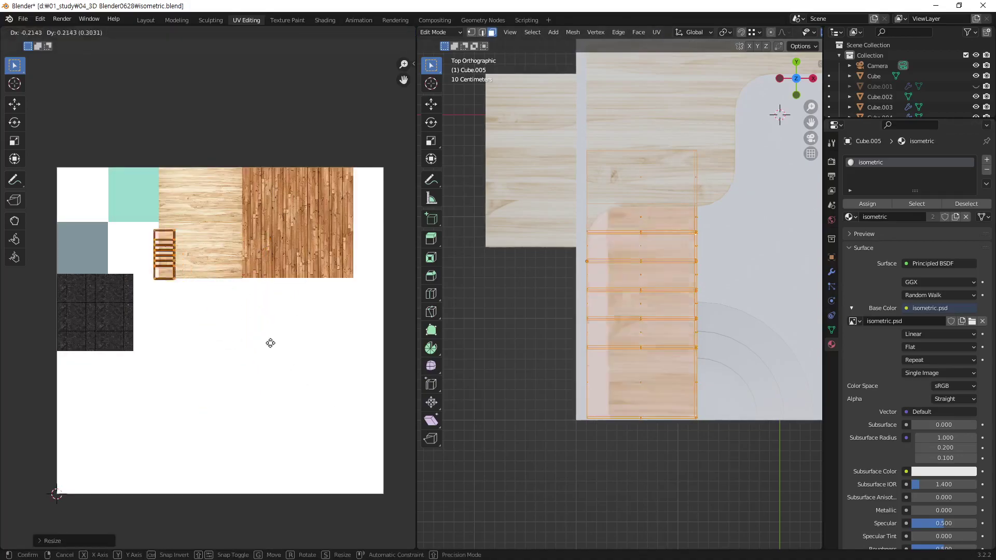
left_click(236, 294)
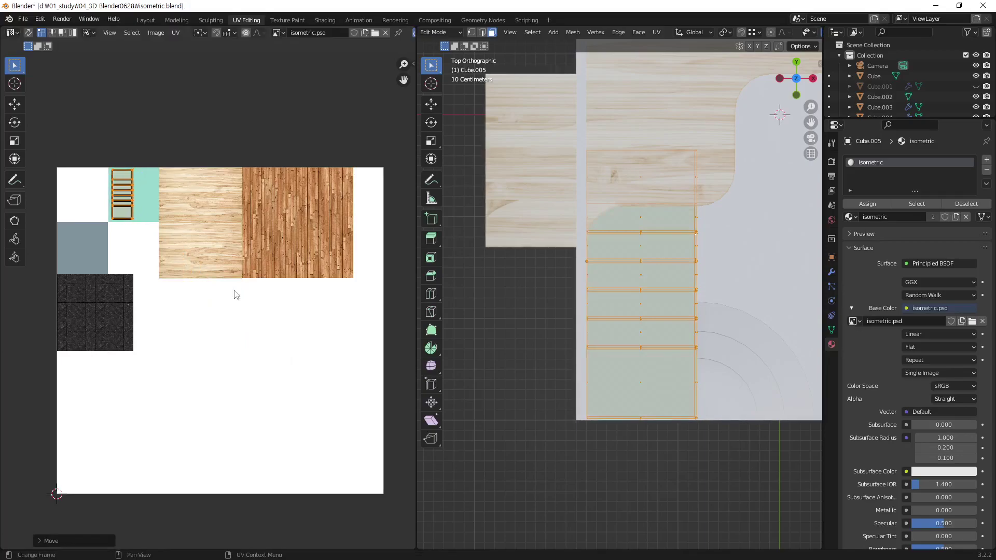
middle_click_drag(690, 328, 674, 306)
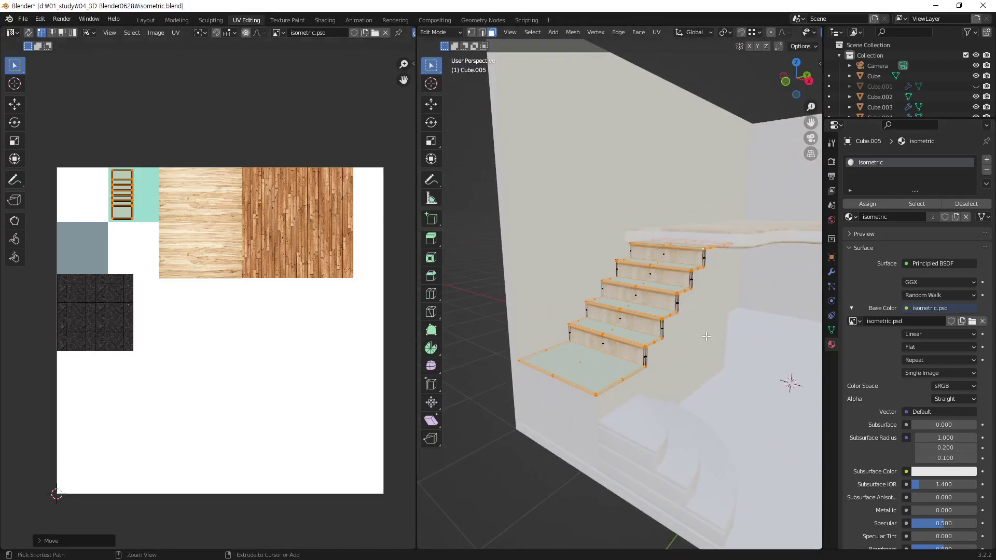
key("ctrl+z")
key("Tab")
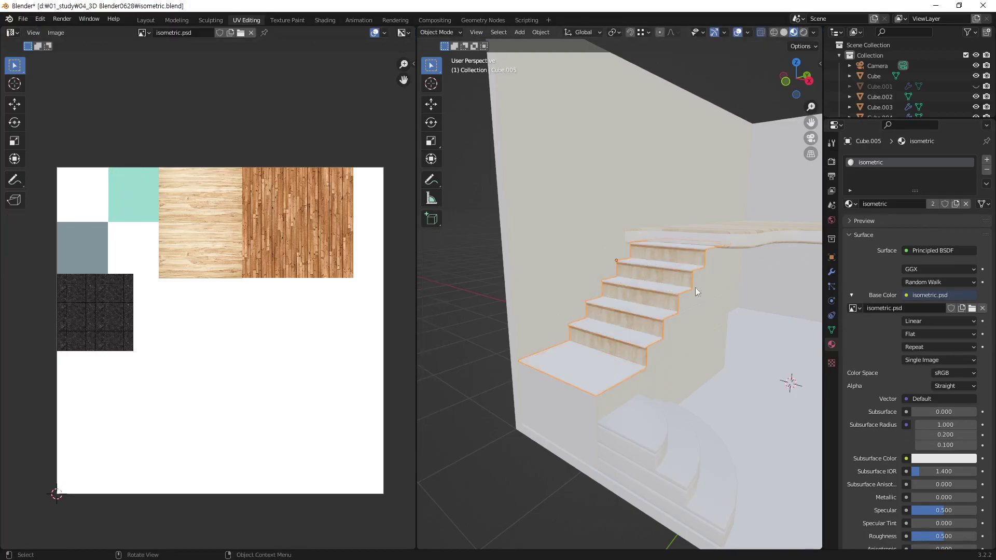
Confirm the stairs' scale is 1 in the Item panel, then enter Edit Mode and open the UV menu
key("n")
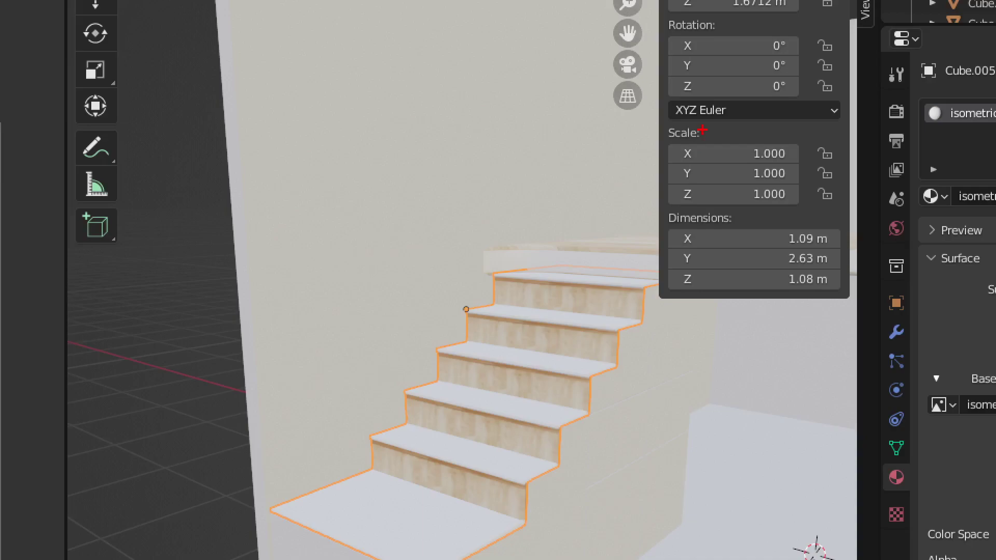
left_click_drag(703, 130, 820, 216)
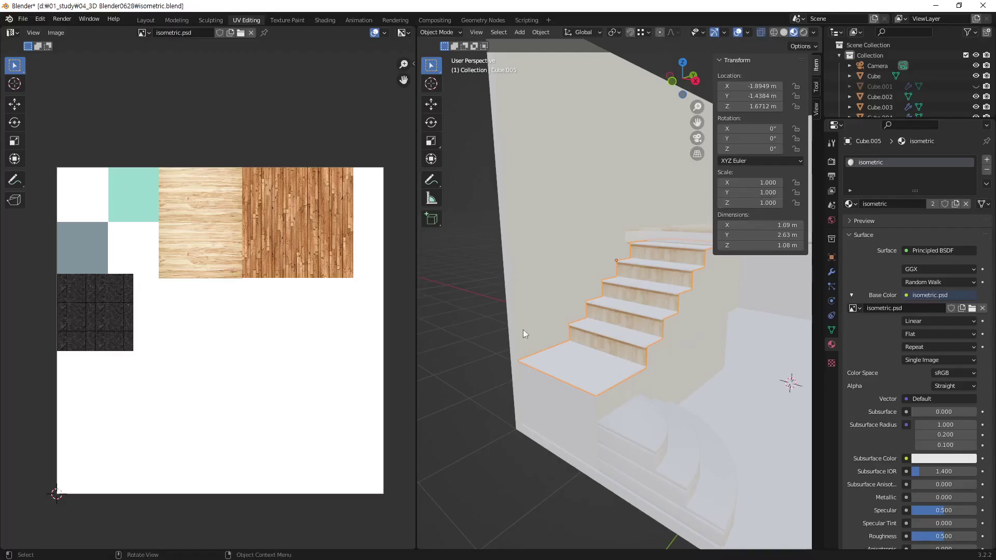
key("Tab")
middle_click_drag(709, 321, 729, 240)
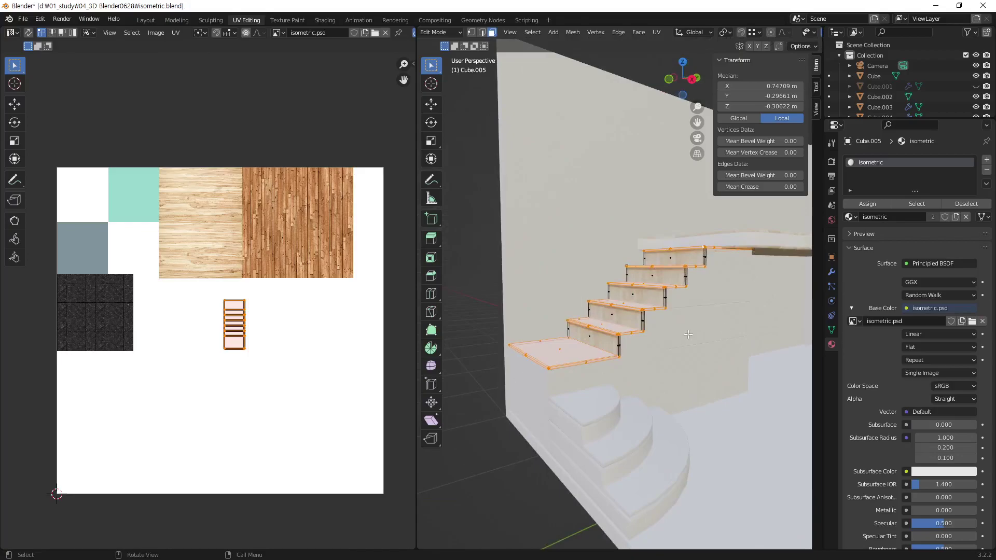
left_click(656, 32)
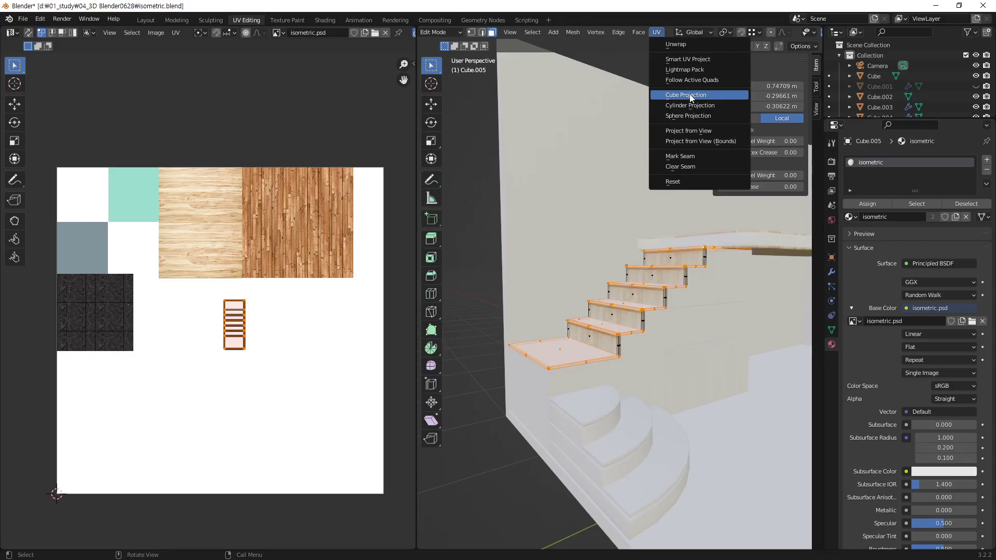
Cube-project the stairs, then re-unwrap them with Smart UV Project
left_click(696, 98)
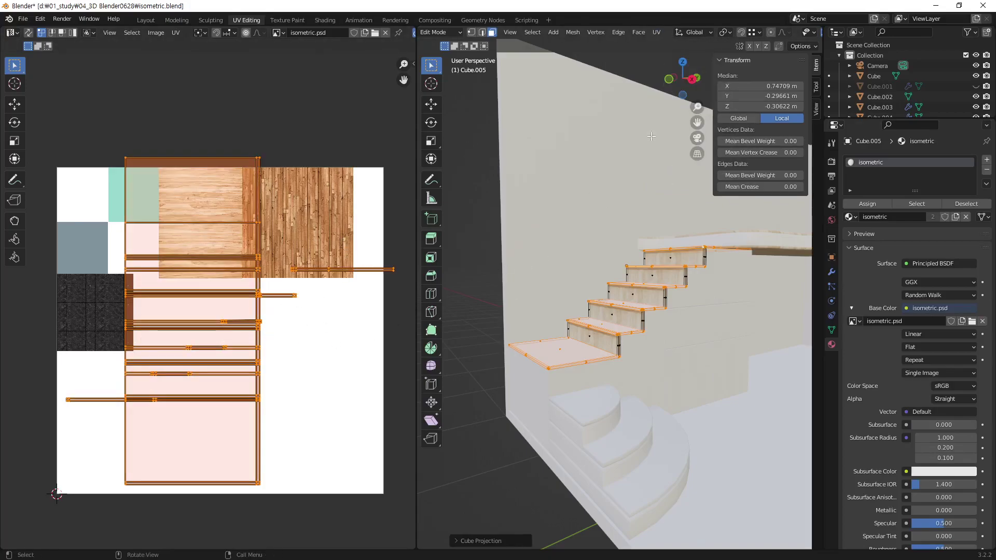
left_click(657, 33)
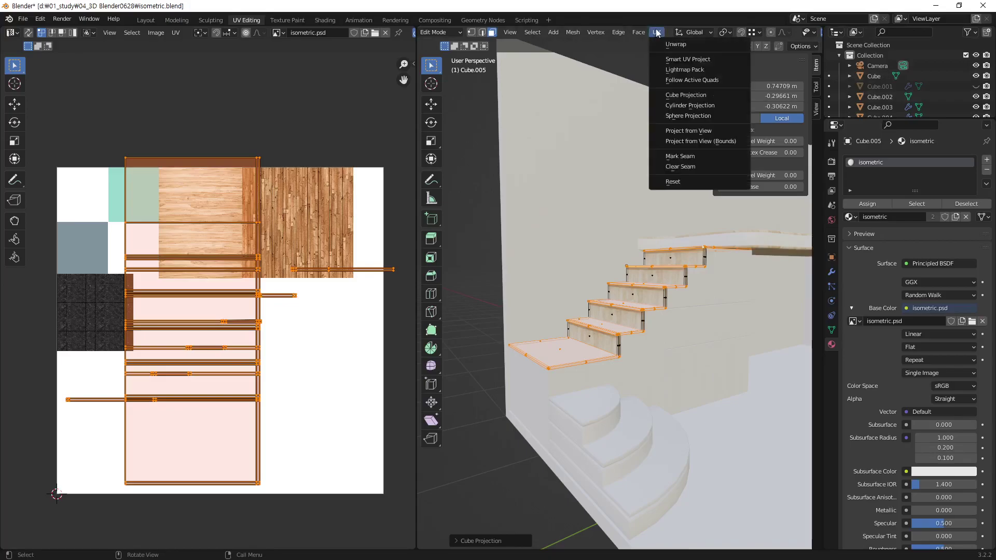
left_click(705, 59)
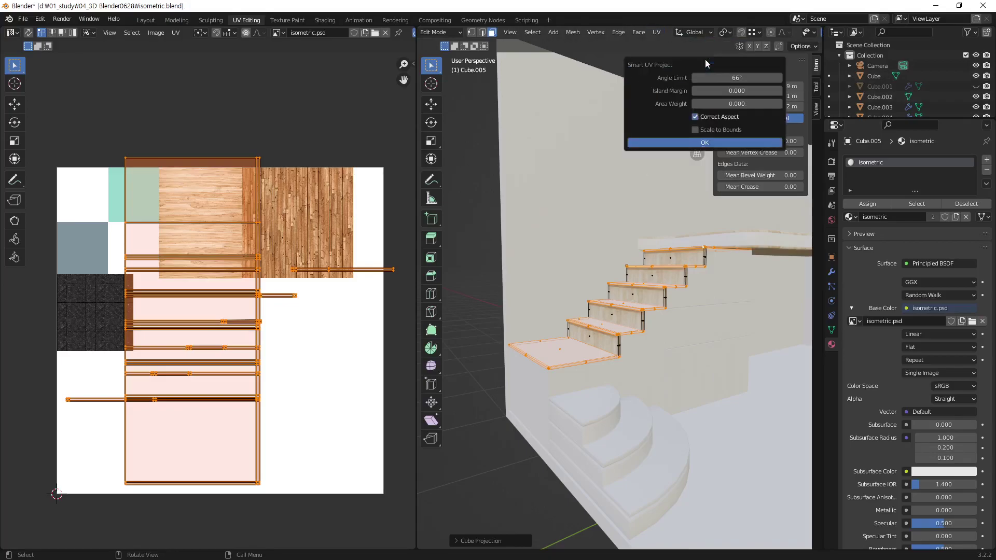
left_click(692, 143)
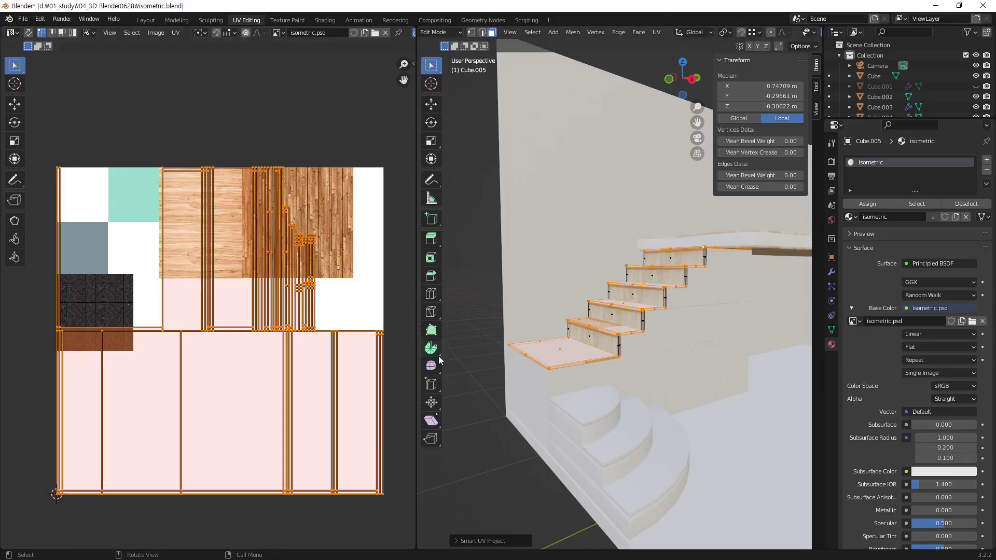
left_click(657, 32)
Shrink the stair UV layout and move it over the mint-green square
key("s")
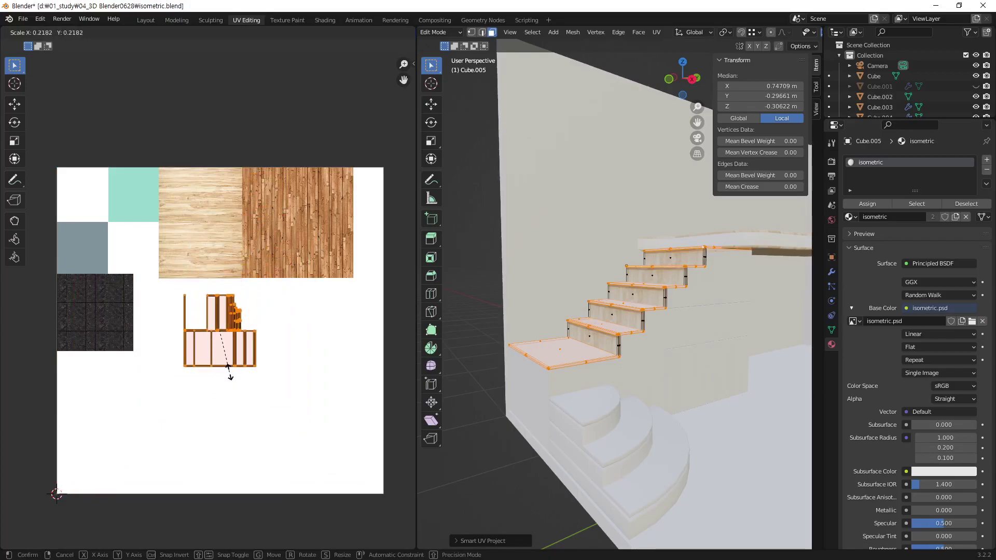
left_click(227, 370)
key("g")
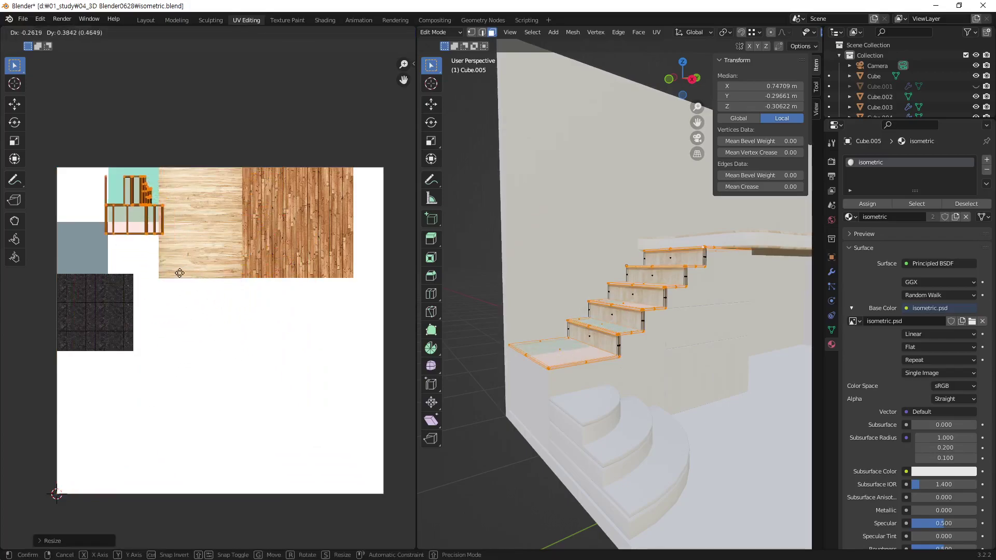
left_click(225, 282)
key("s")
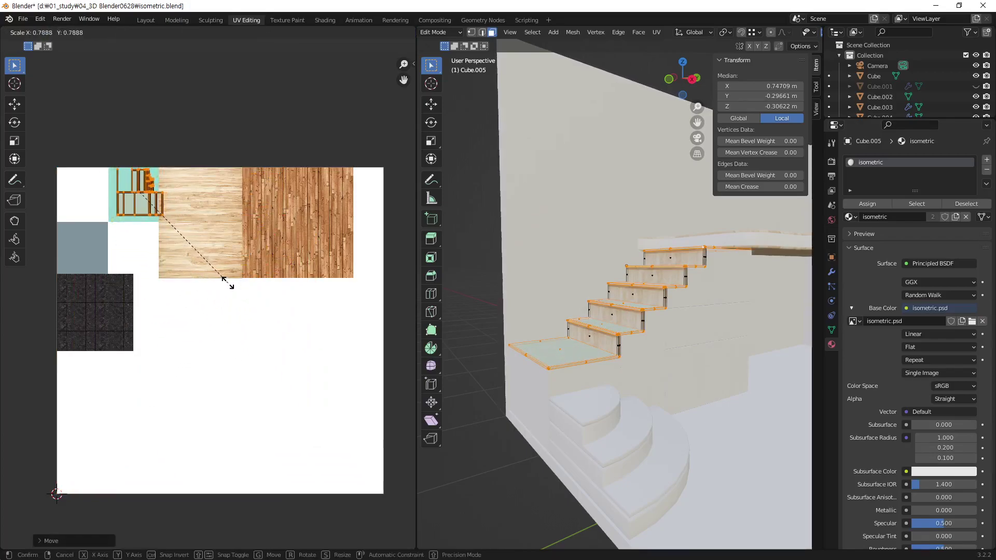
left_click(231, 287)
key("g")
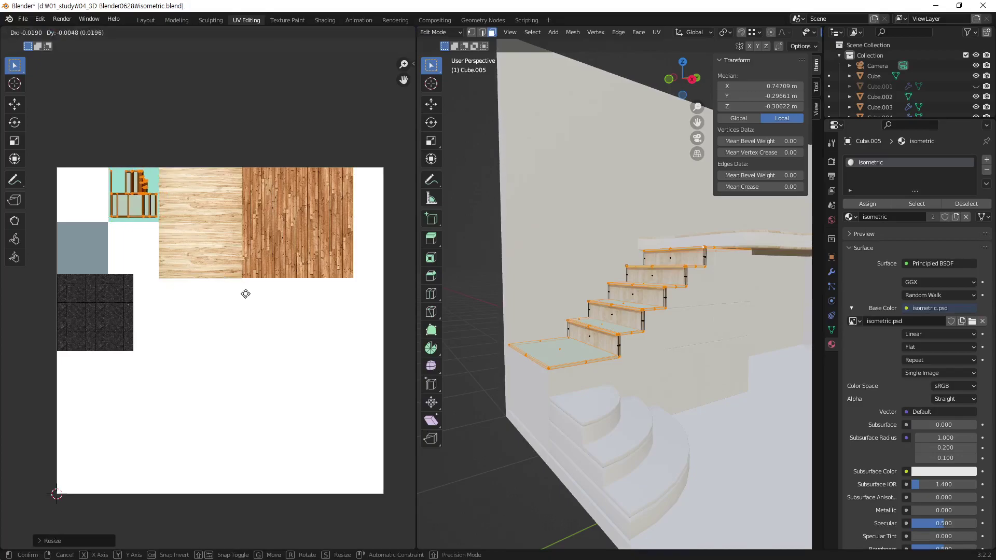
left_click(245, 293)
Zoom in and enlarge the layout to fill the mint square, then deselect the islands
scroll(244, 296, "up", 5)
middle_click_drag(132, 187, 344, 415)
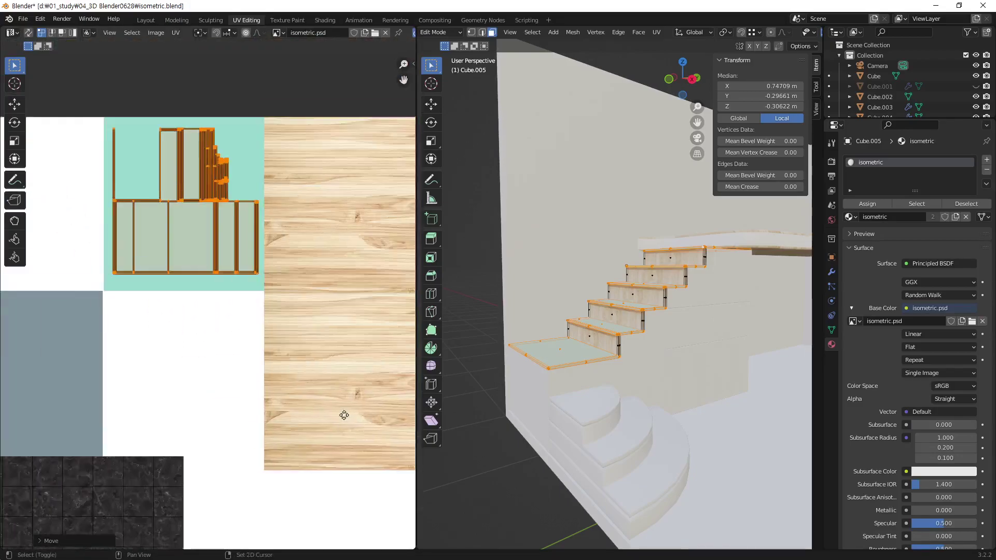
scroll(309, 314, "up", 3)
scroll(298, 334, "down", 1)
key("s")
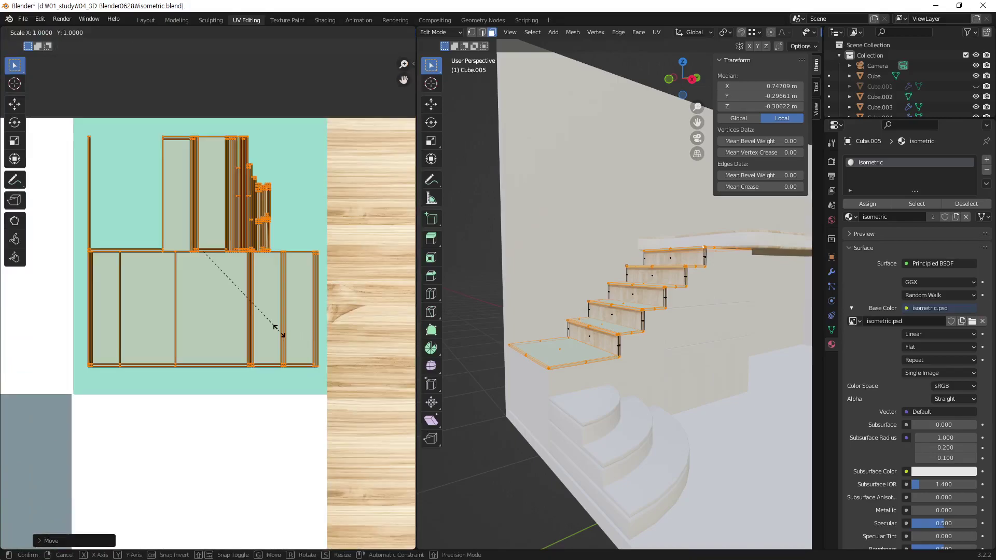
left_click(319, 390)
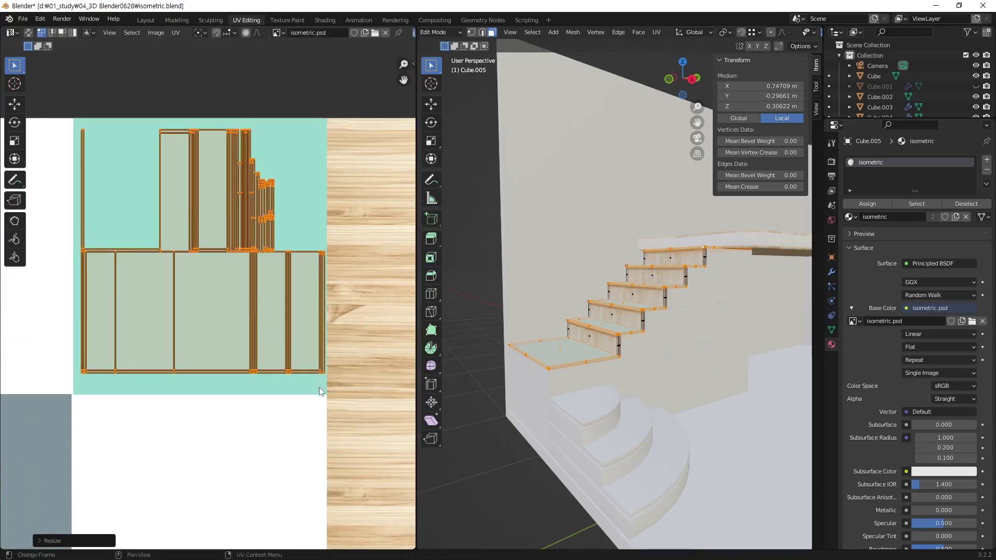
key("g")
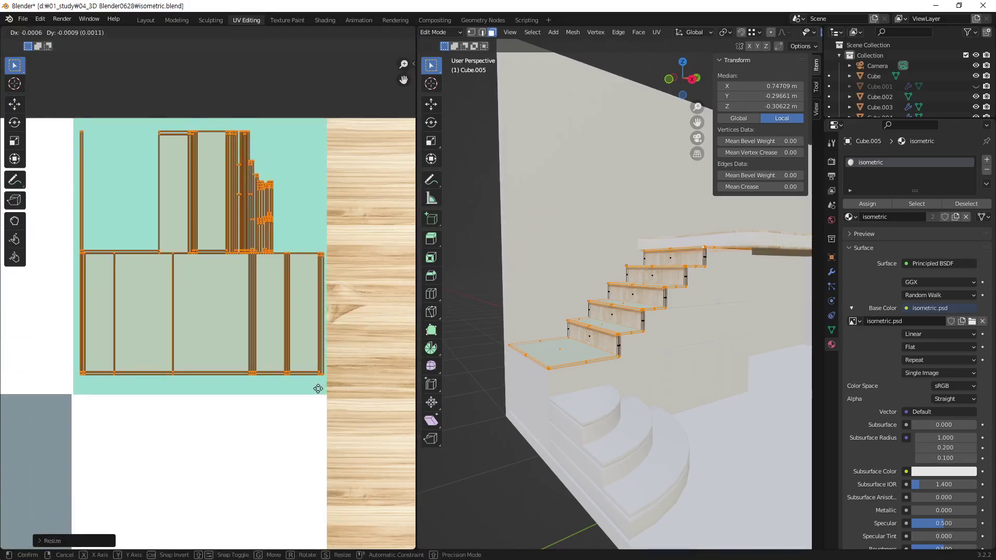
left_click(310, 394)
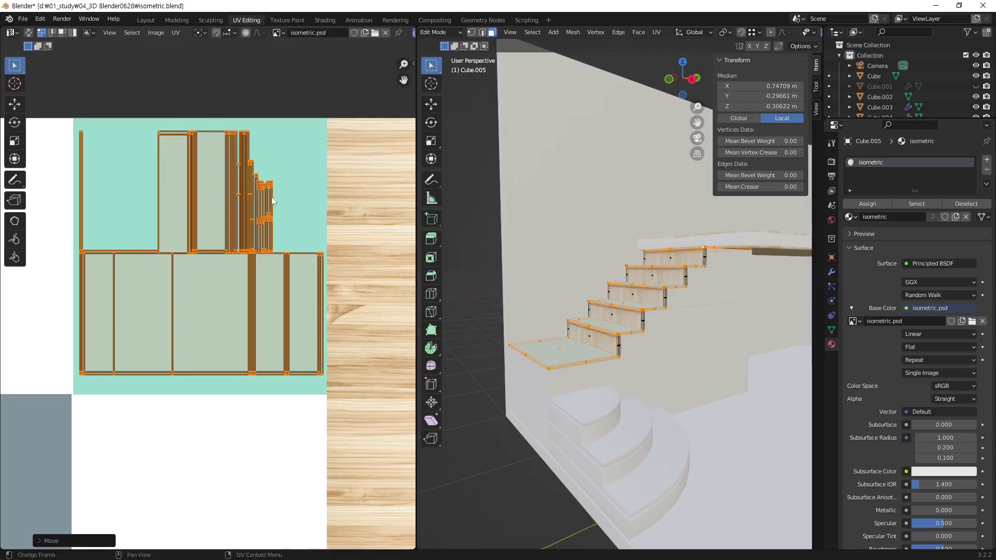
left_click(263, 112)
Orbit and switch to side view (Numpad 3) to inspect the teal-tinted stairs
middle_click_drag(606, 330, 696, 222)
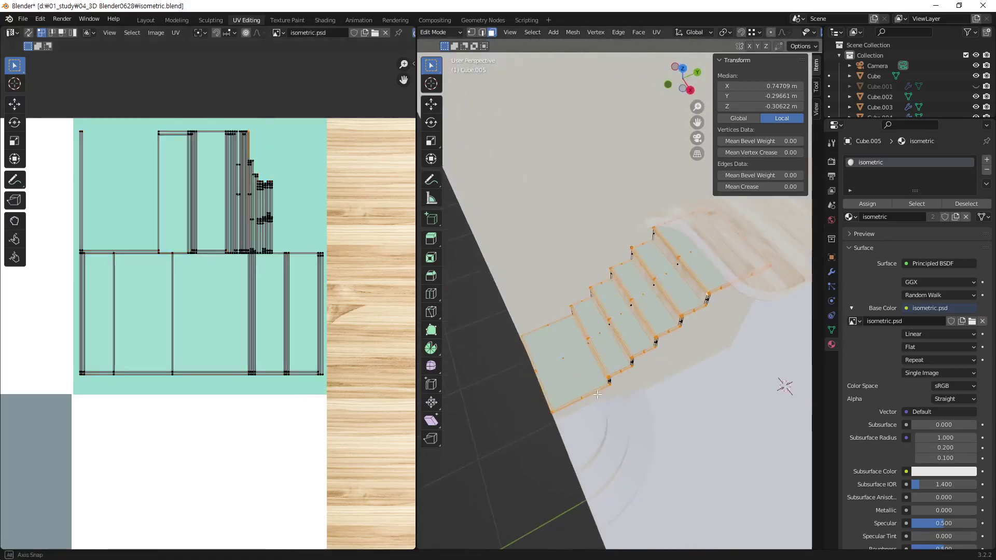
scroll(255, 361, "down", 4)
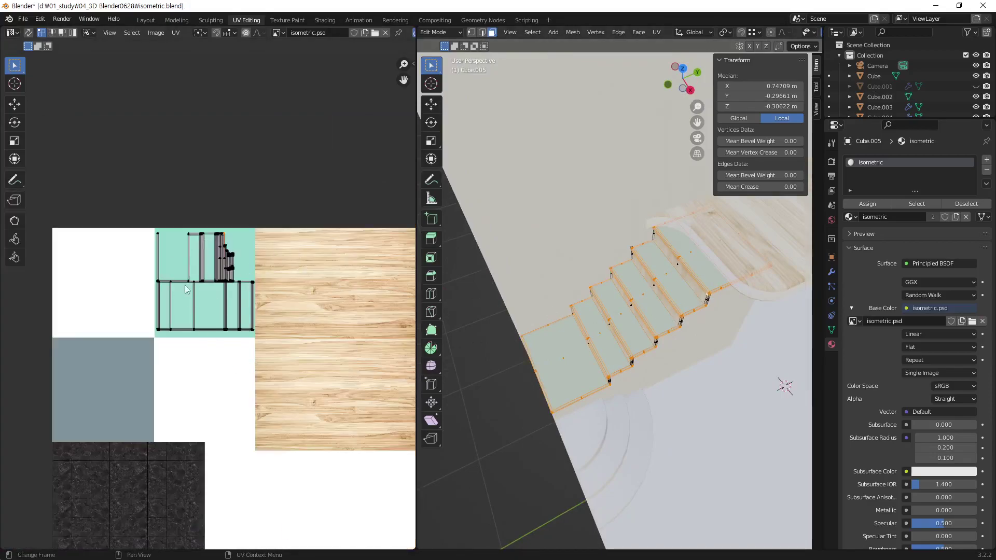
scroll(362, 440, "down", 3)
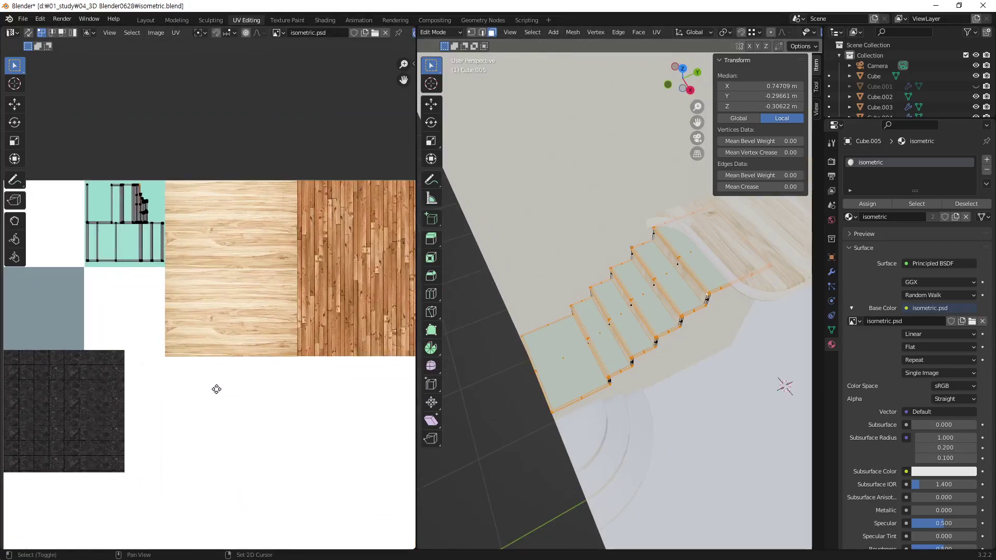
scroll(253, 387, "down", 1)
middle_click_drag(253, 383, 232, 366)
middle_click_drag(711, 363, 685, 294)
key("KP_3")
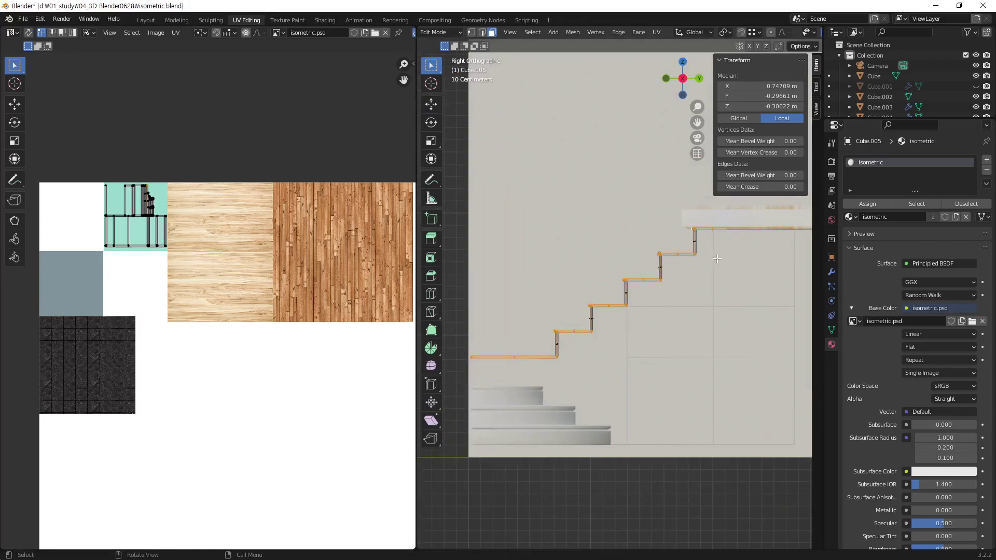
middle_click_drag(717, 258, 706, 283)
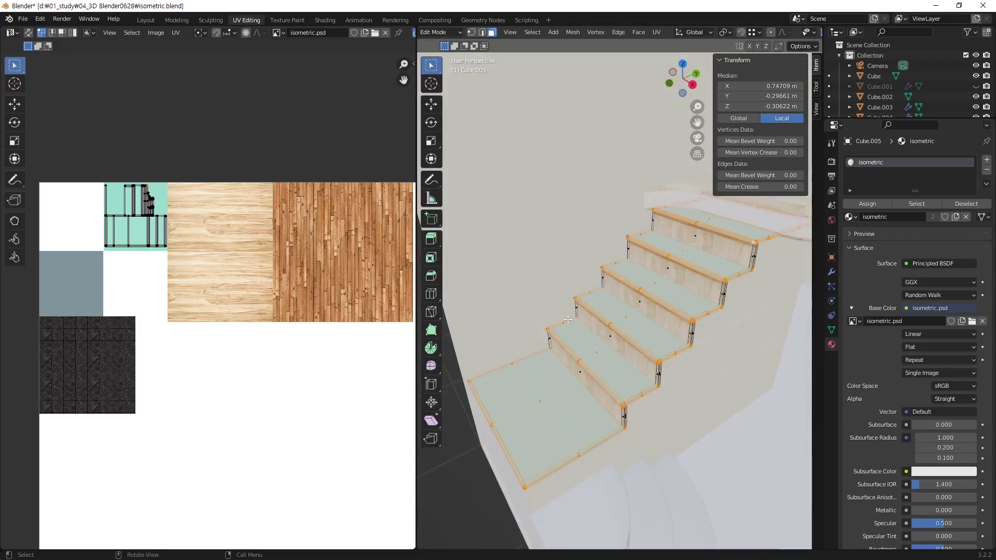
Select only the riser faces and unwrap them with Smart UV Project
key("ctrl+z")
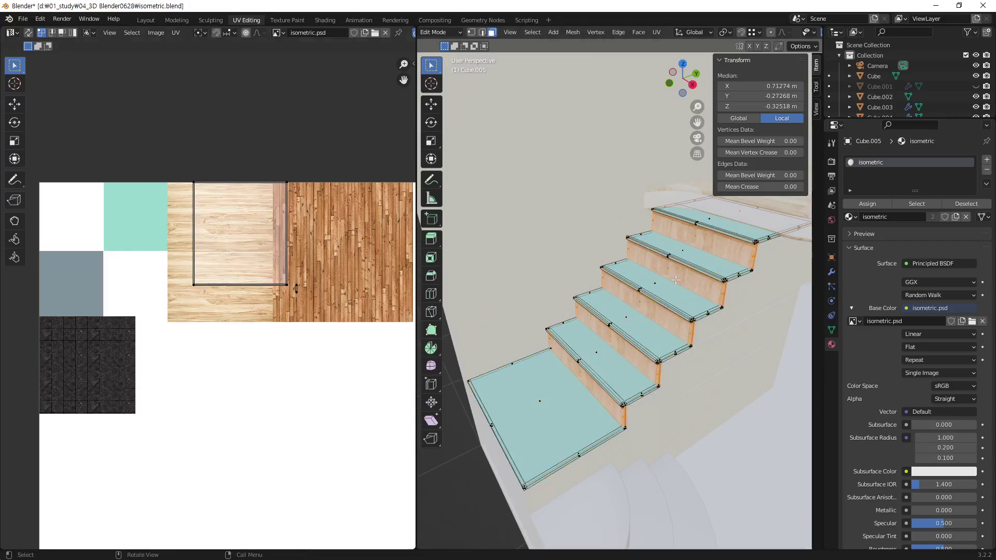
left_click(657, 32)
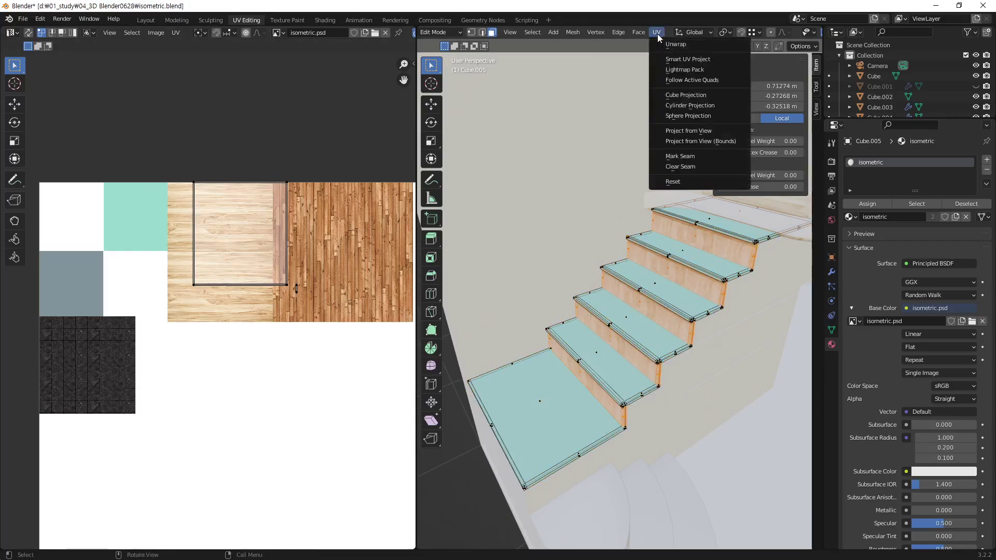
left_click(690, 60)
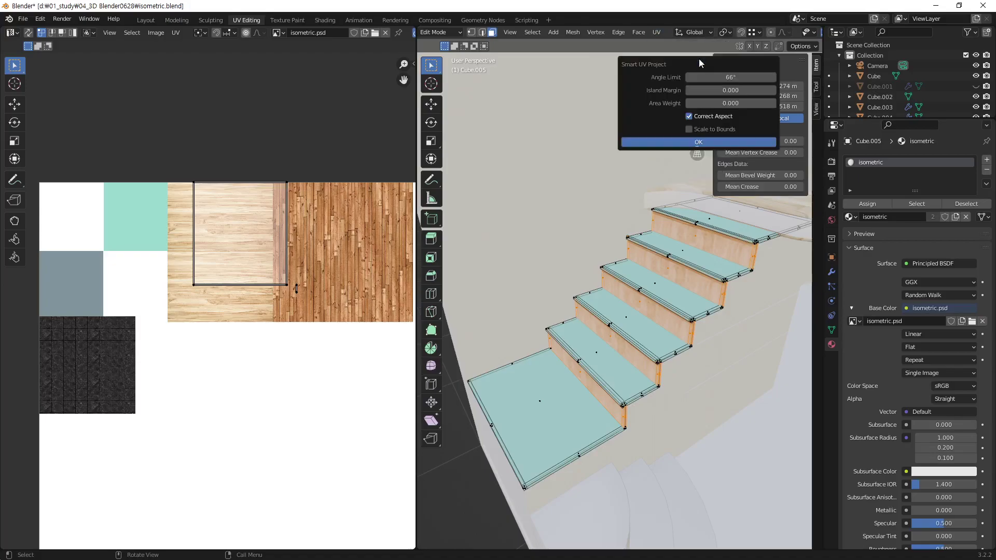
left_click(743, 140)
Shrink the riser UV islands and place them on the top-left white square
scroll(308, 344, "down", 4)
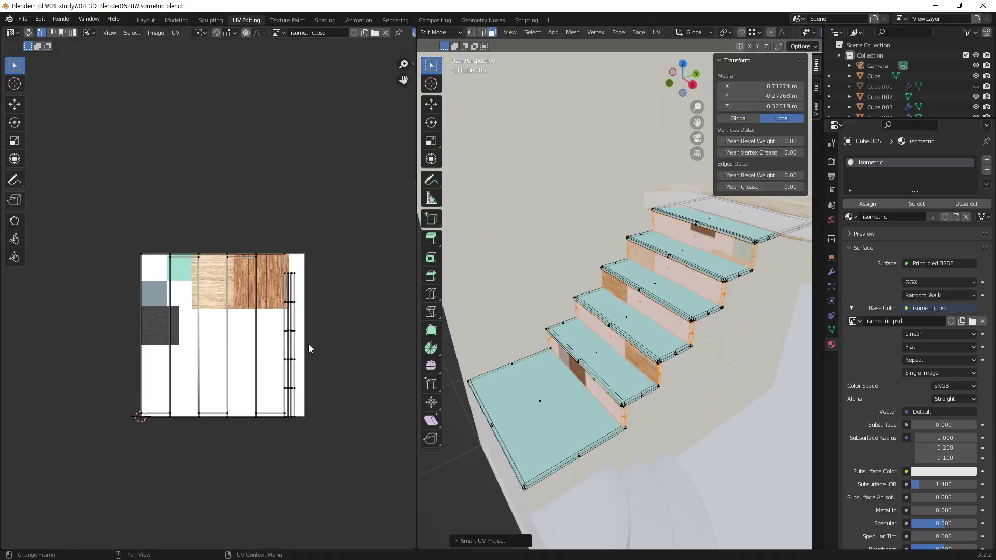
key("a")
key("s")
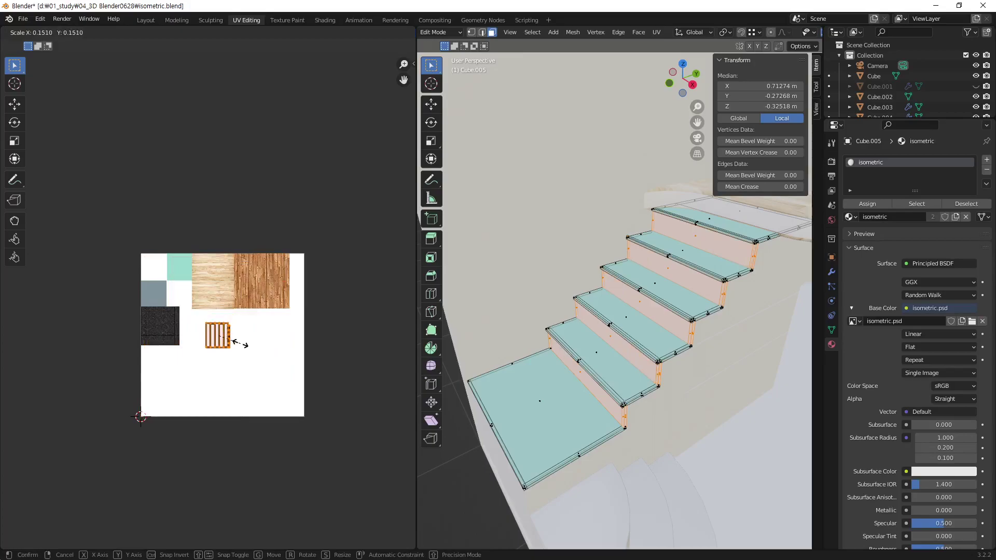
left_click(240, 342)
key("g")
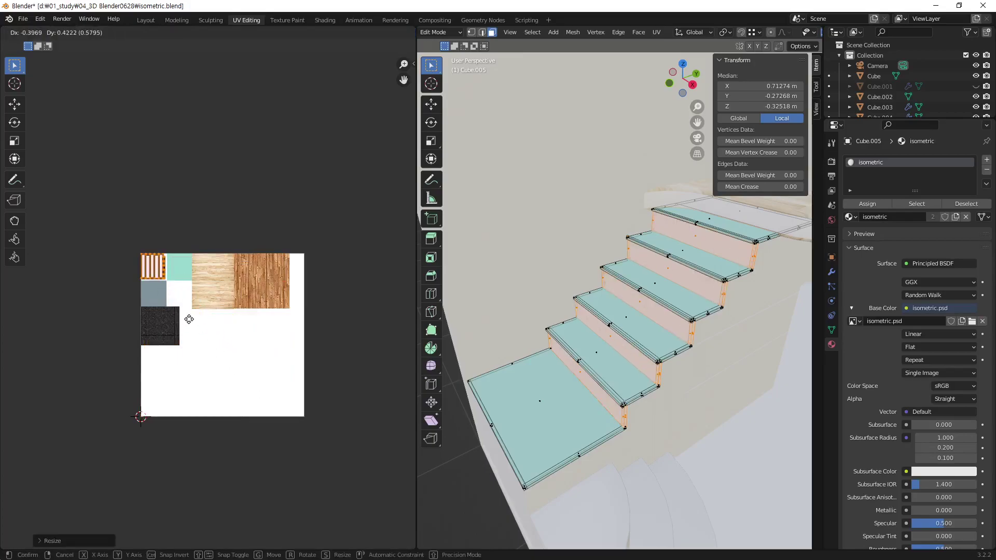
left_click(189, 316)
Zoom in and slightly enlarge the riser island to sit inside the white square
scroll(132, 267, "up", 5)
middle_click_drag(128, 261, 247, 310)
scroll(178, 278, "up", 1)
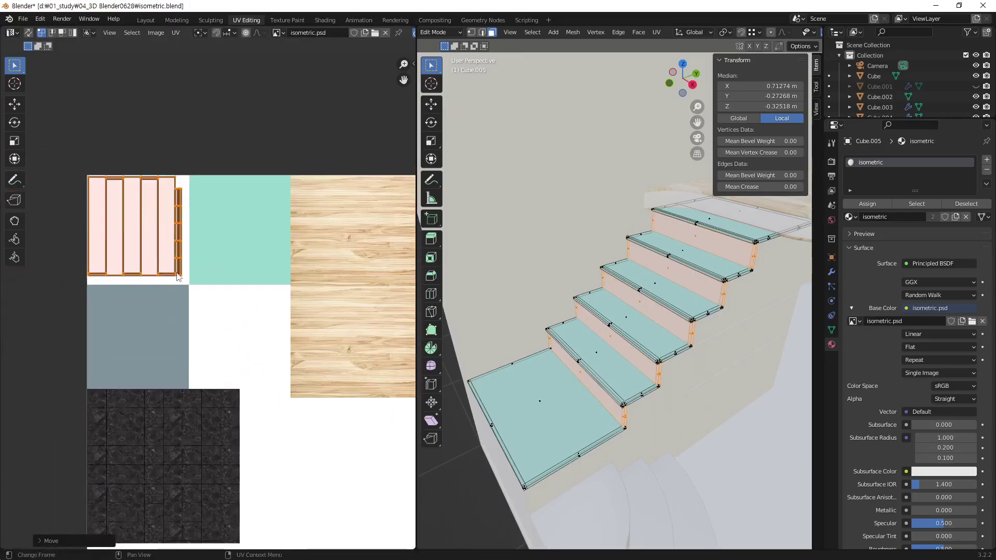
scroll(176, 282, "up", 2)
middle_click_drag(177, 282, 299, 332)
scroll(307, 323, "up", 1)
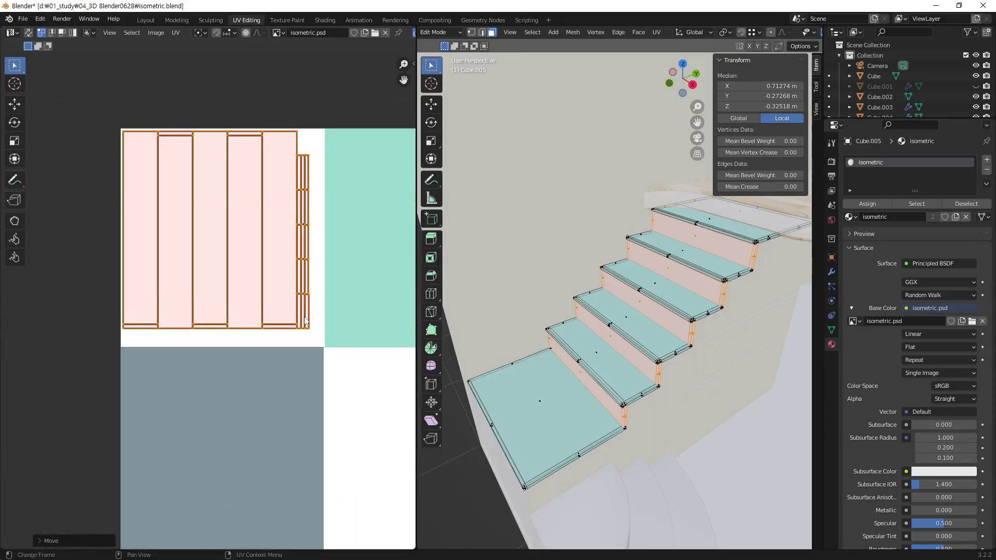
key("g")
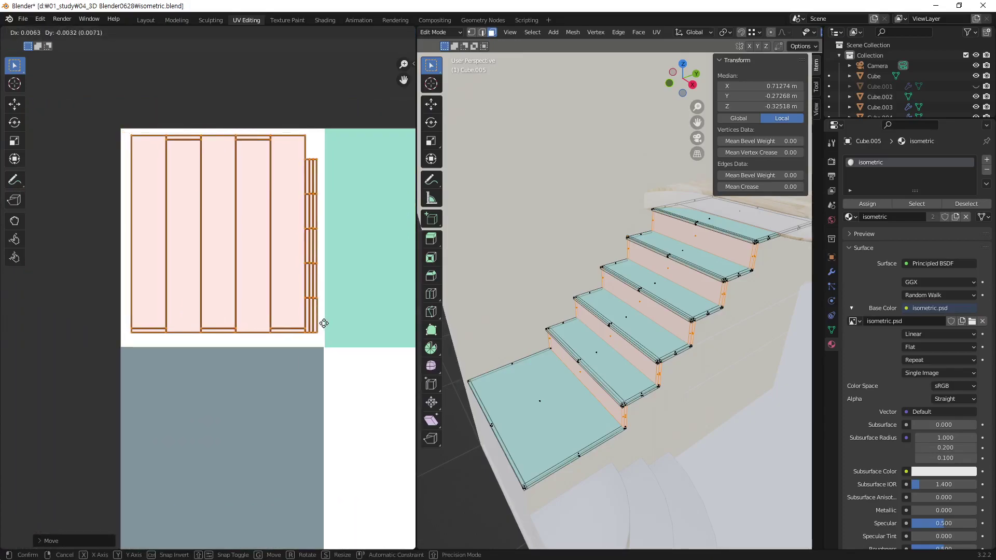
key("s")
left_click(353, 347)
scroll(182, 289, "down", 5)
Return to Object Mode and orbit around the staircase
scroll(184, 289, "up", 3)
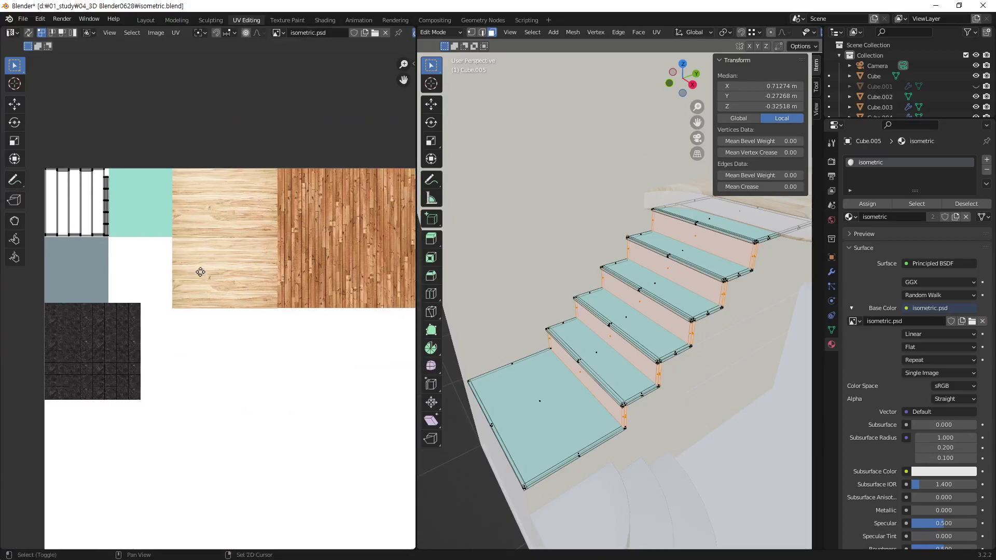
middle_click_drag(175, 262, 193, 258)
key("Tab")
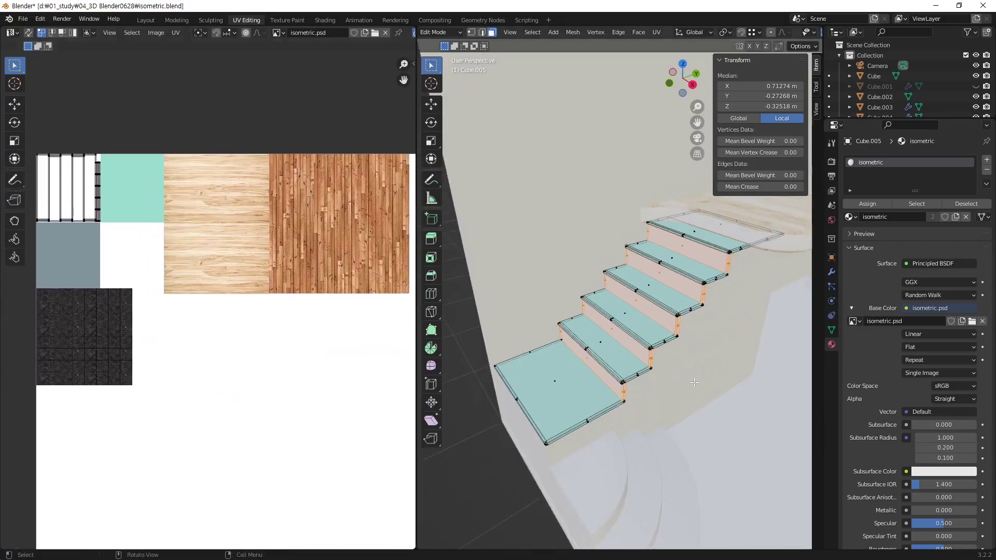
middle_click_drag(506, 464, 668, 360)
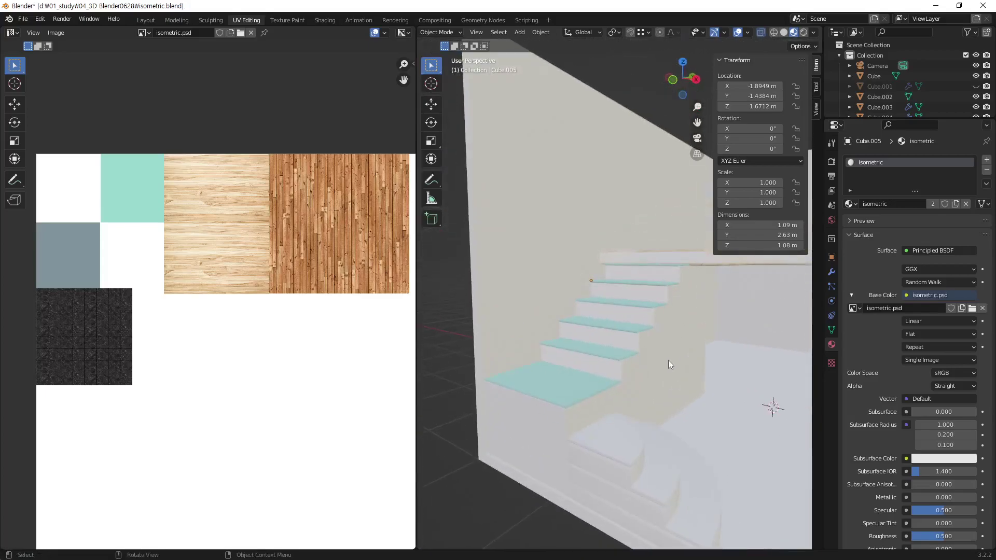
Give the first two stair risers the 'isometric' material
left_click(668, 361)
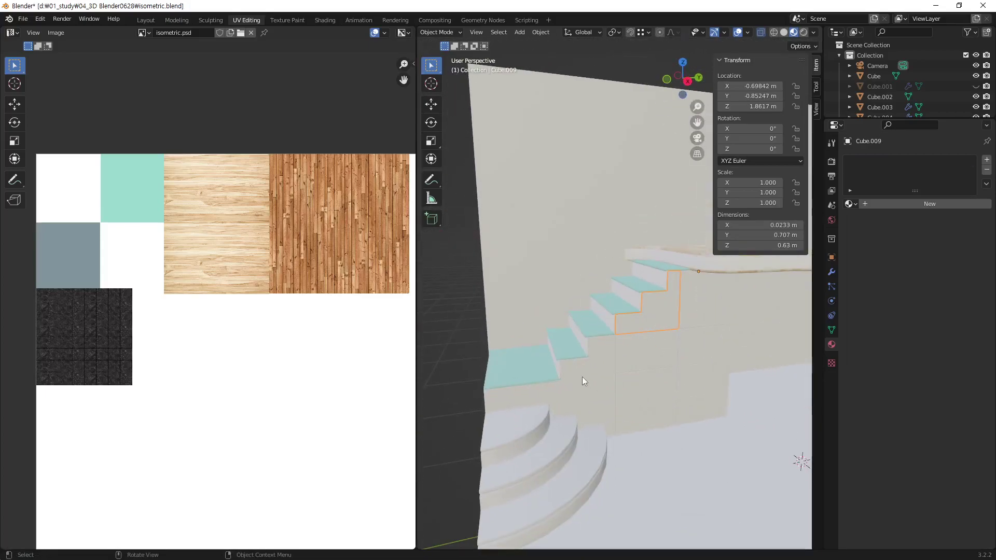
left_click(652, 320)
left_click(851, 203)
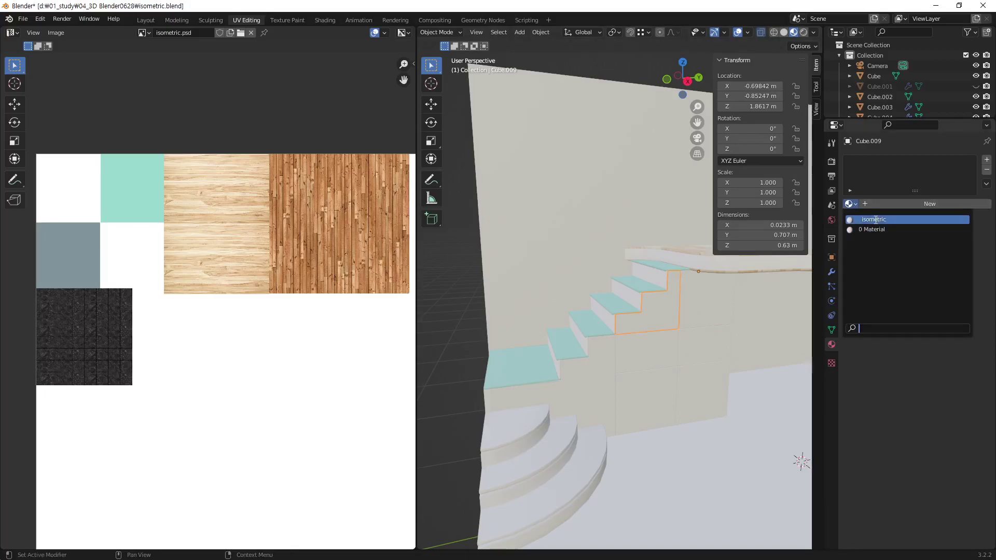
left_click(876, 220)
left_click(603, 384)
left_click(851, 204)
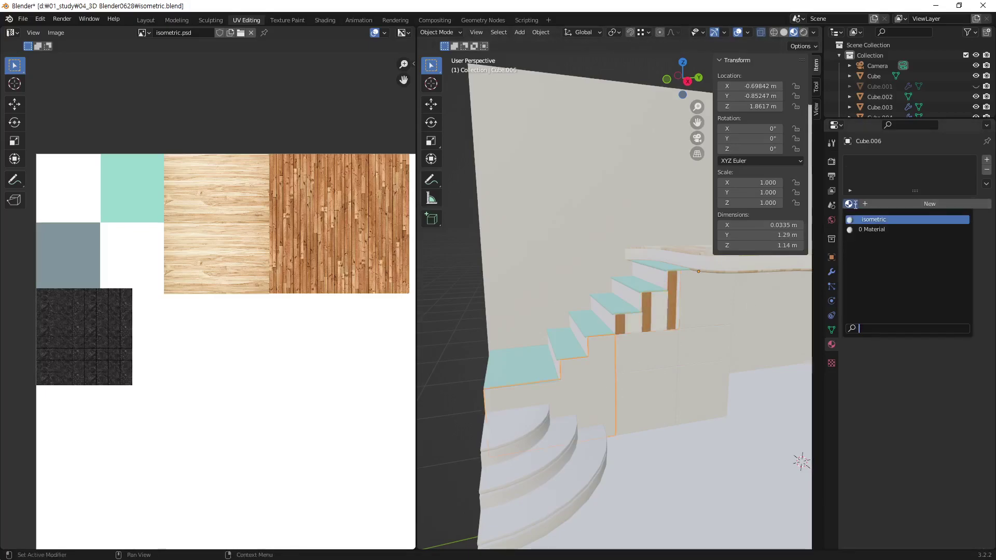
left_click(858, 220)
Apply the 'isometric' material to three of the panels beneath the stairs
left_click(641, 355)
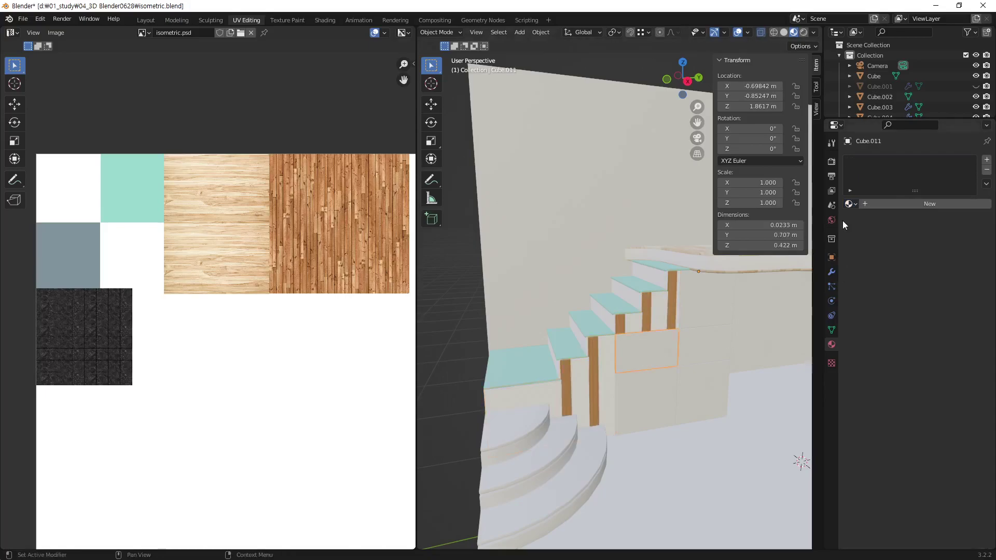
left_click(855, 206)
left_click(862, 220)
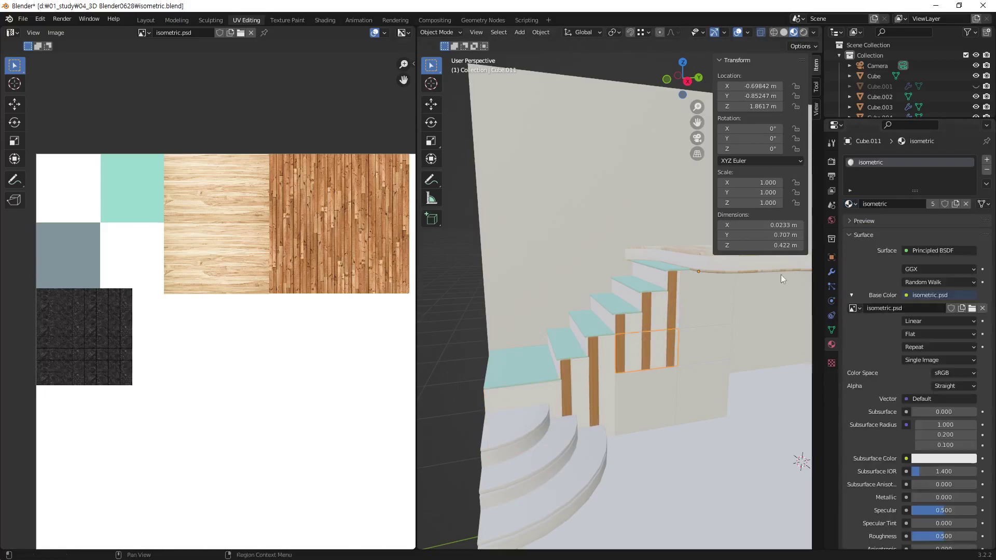
left_click(653, 384)
left_click(852, 205)
left_click(860, 220)
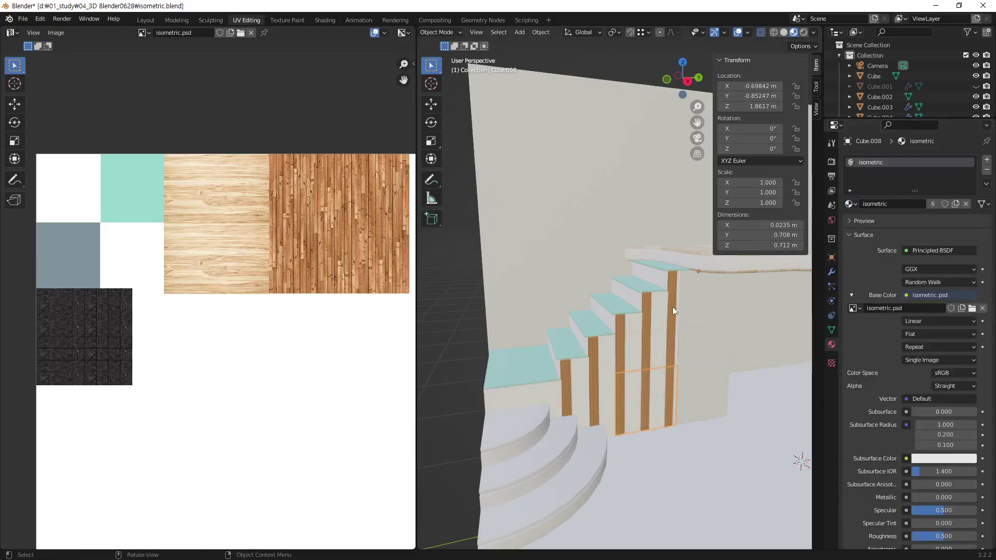
left_click(695, 301)
left_click(852, 204)
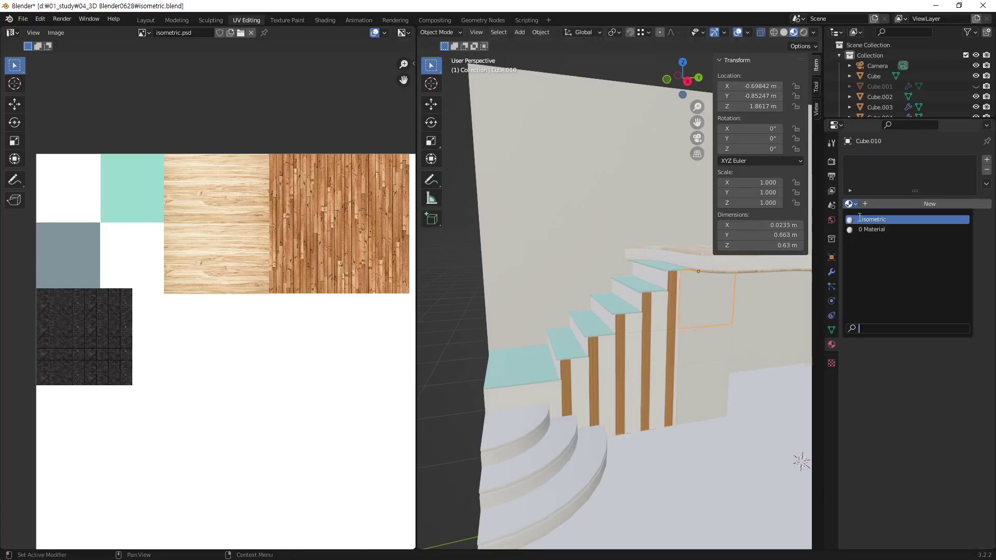
left_click(870, 220)
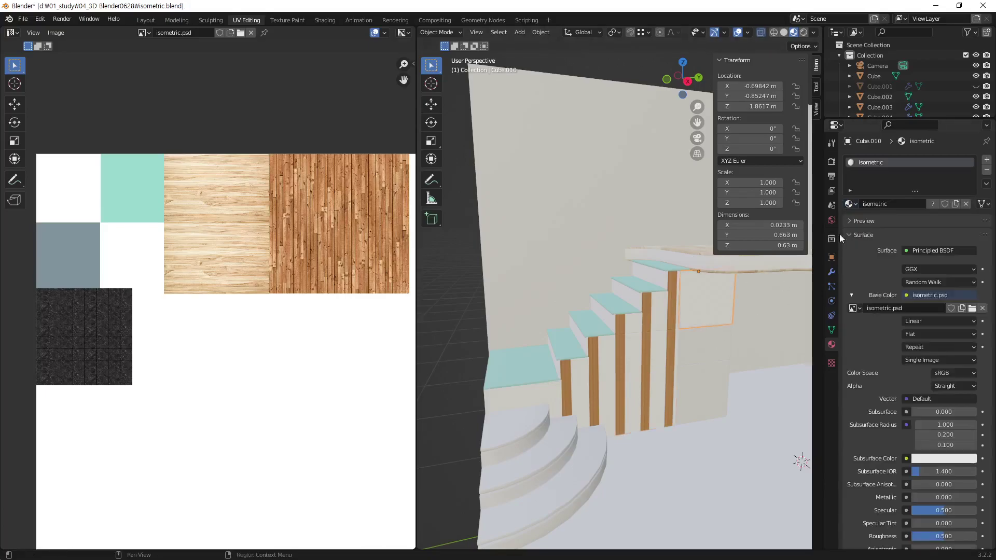
Apply 'isometric' to the remaining under-stair panels, down to the lowest, then select the wall beneath
left_click(724, 350)
left_click(851, 204)
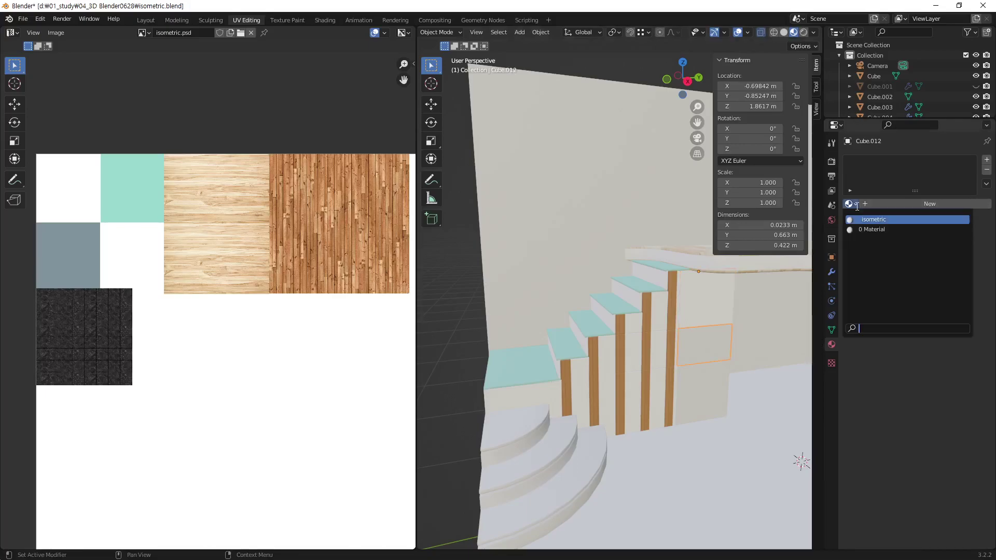
left_click(874, 220)
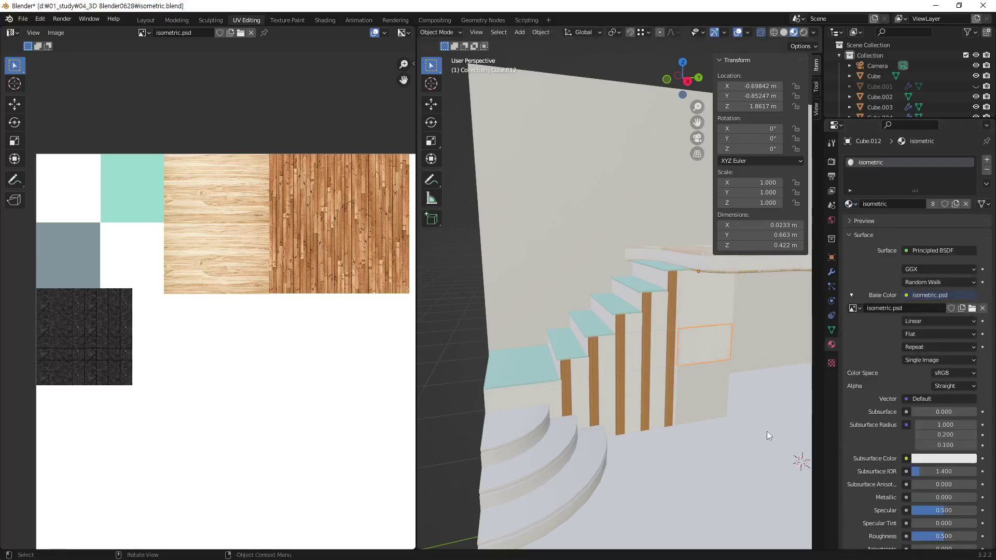
left_click(713, 390)
left_click(852, 204)
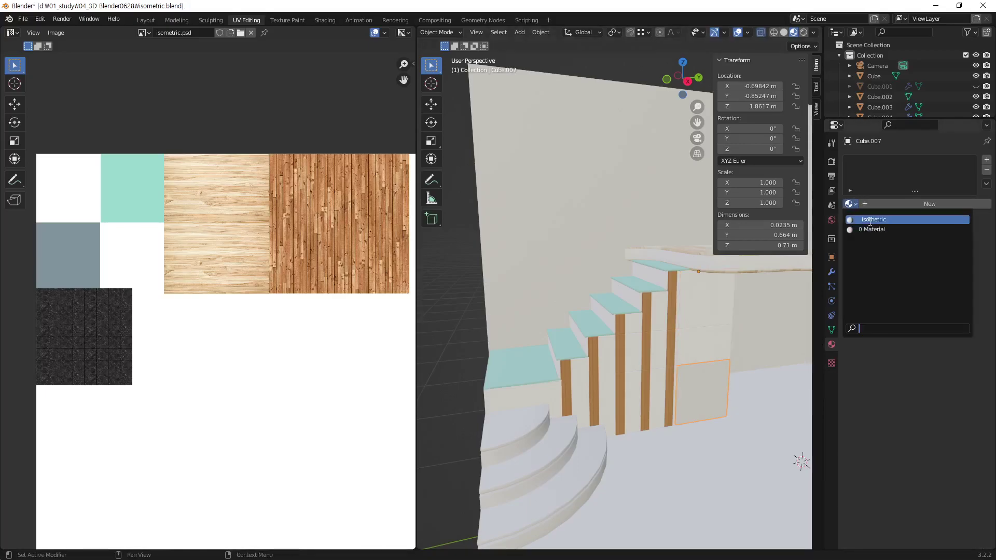
left_click(871, 220)
left_click(538, 394)
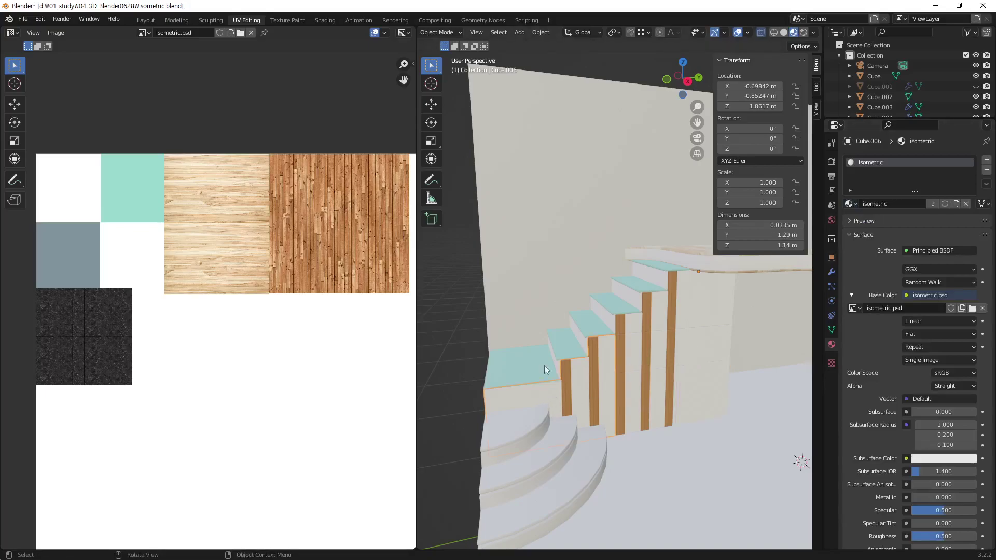
Select the whole under-stair wall mesh in Edit Mode and unwrap it with Smart UV Project
scroll(231, 322, "down", 1)
key("Tab")
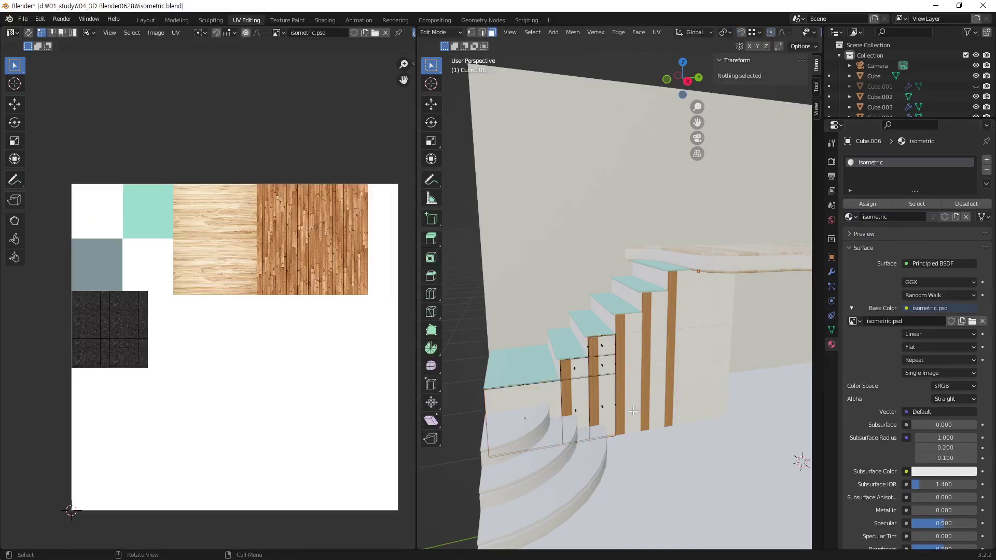
key("a")
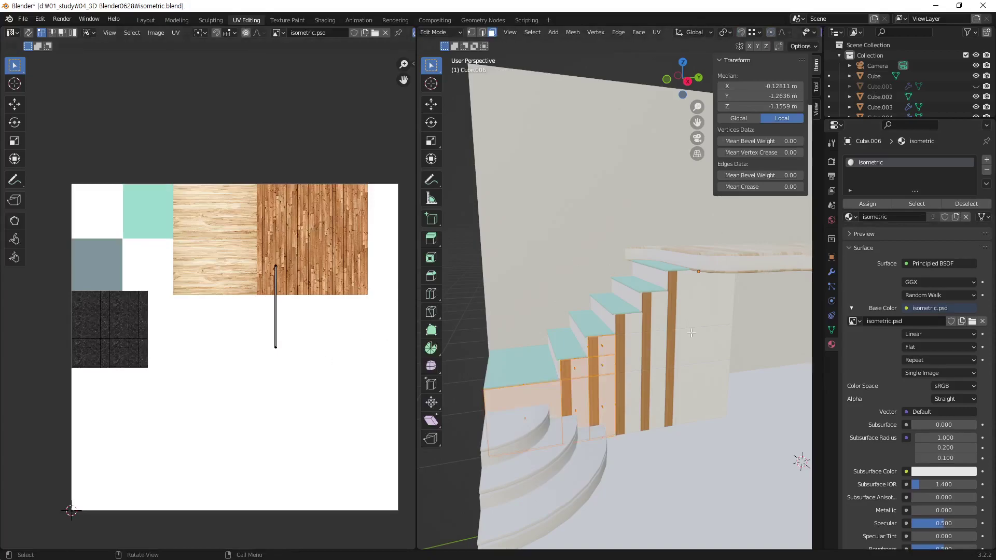
left_click(657, 32)
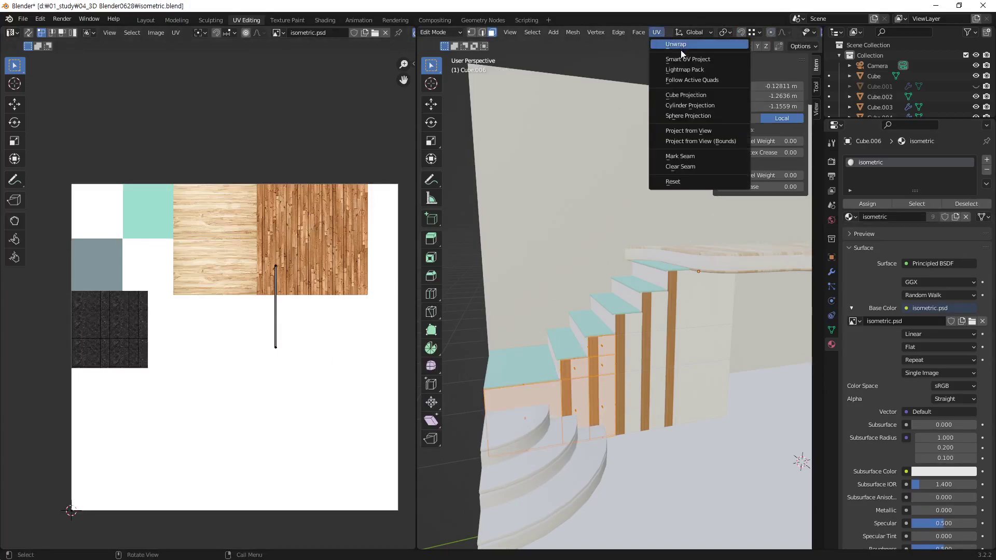
left_click(721, 59)
left_click(715, 146)
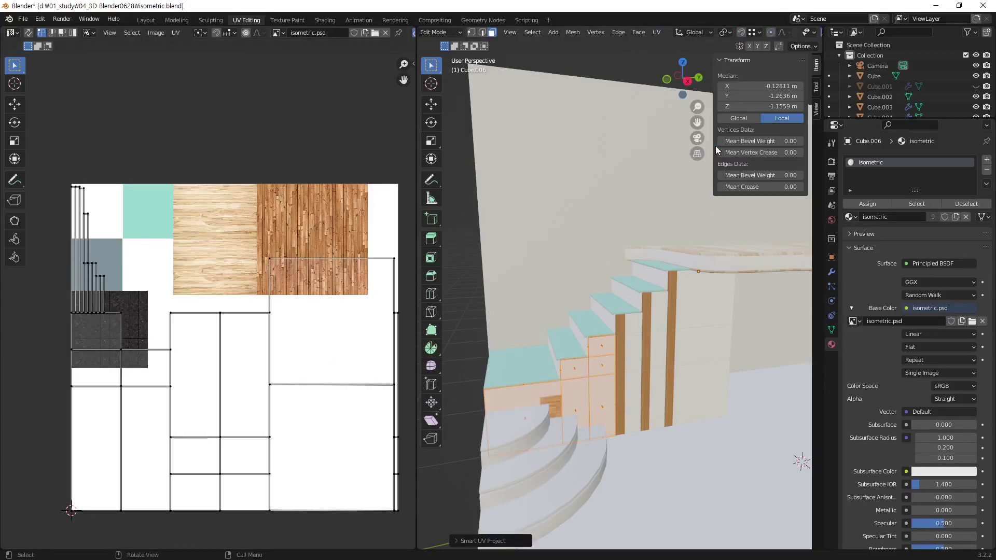
Shrink the wall's UV islands into a small cluster and move them to the top-left white square
scroll(260, 323, "down", 2)
key("s")
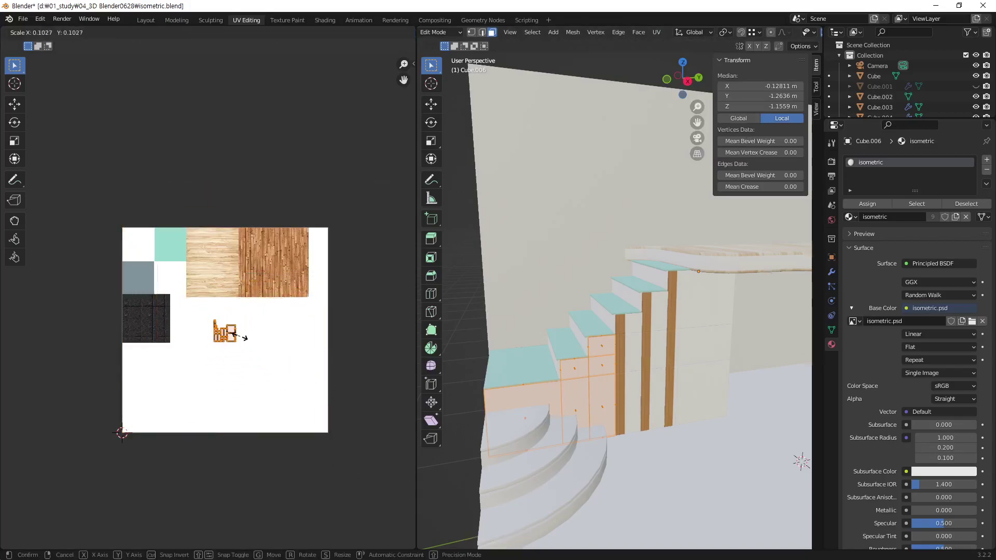
left_click(235, 337)
key("g")
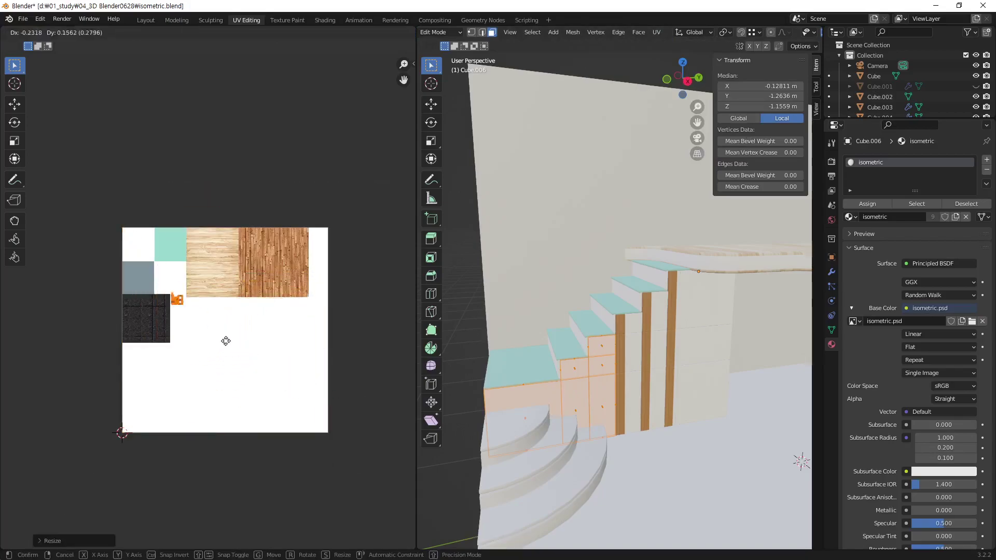
left_click(193, 291)
Enlarge the UV islands slightly and nudge them to sit fully inside the white square
scroll(117, 206, "up", 5)
scroll(118, 206, "down", 5)
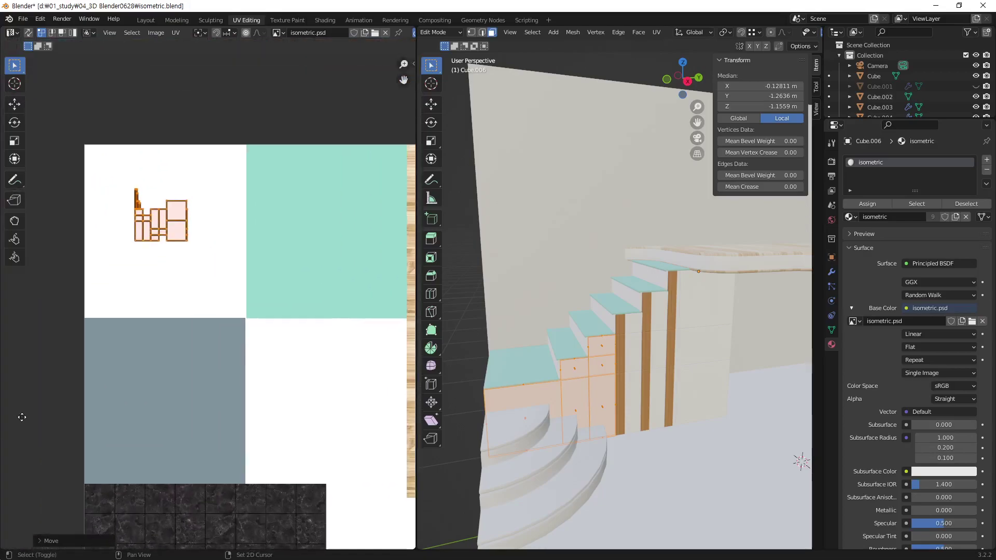
scroll(195, 312, "up", 2)
scroll(204, 283, "down", 1)
key("s")
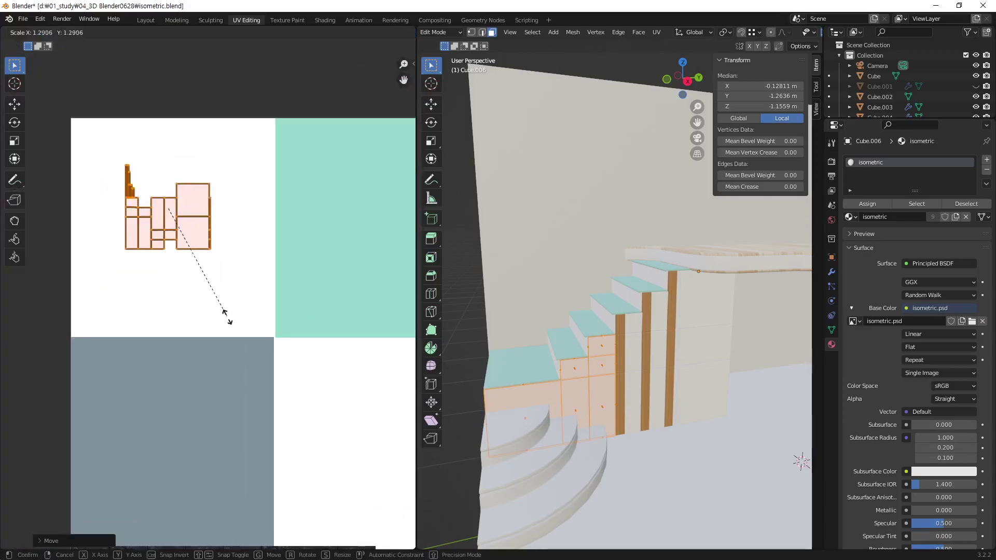
left_click(354, 403)
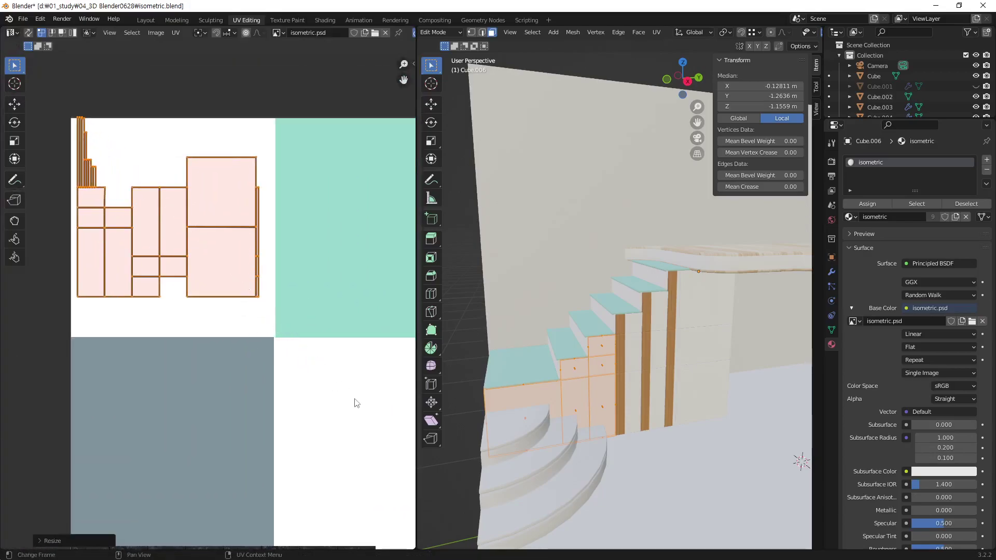
key("g")
left_click(237, 360)
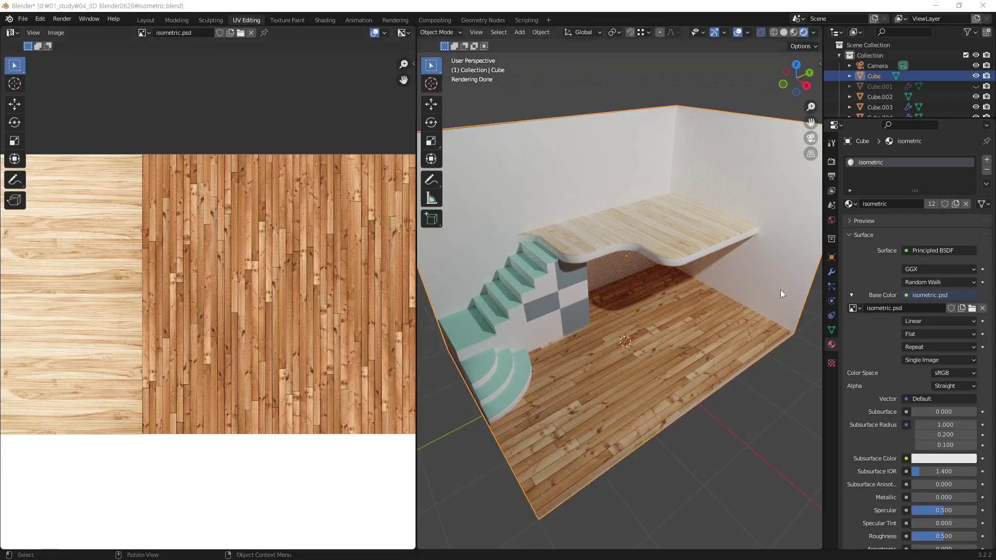
Zoom and pan the Image Editor to display the entire isometric.psd texture sheet
scroll(181, 354, "down", 5)
scroll(179, 353, "up", 2)
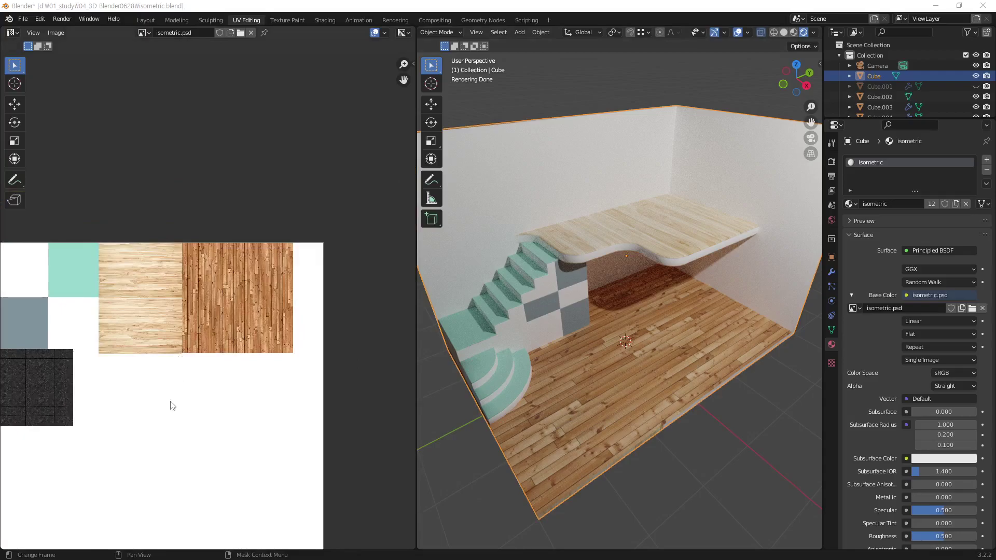
middle_click_drag(172, 403, 222, 307)
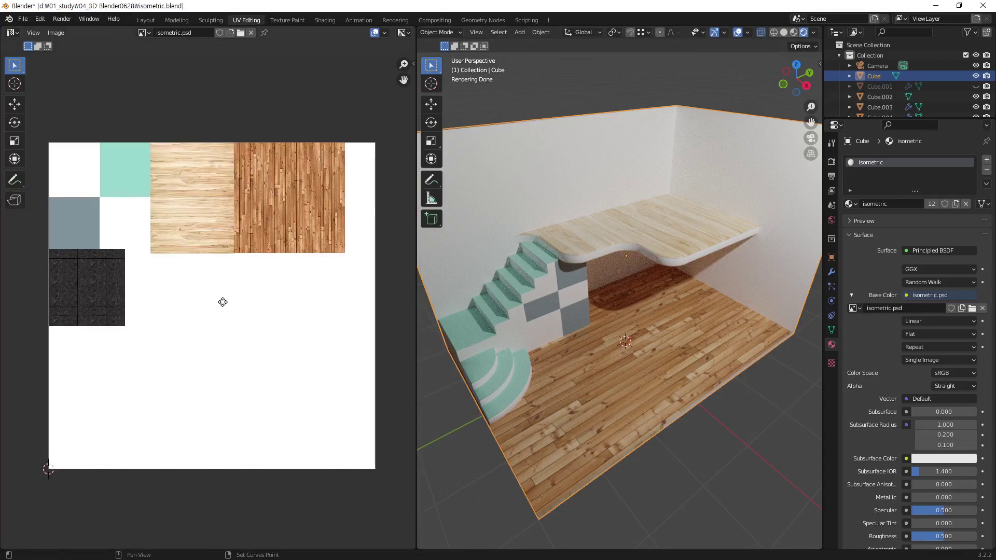
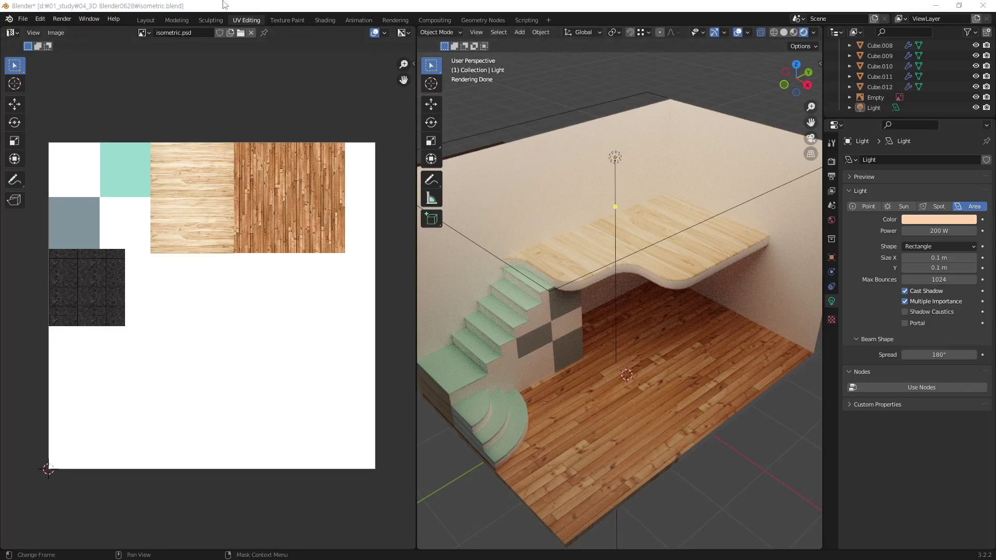
Switch to the Layout workspace with the dollhouse reference photo and orbit the room view
left_click(148, 20)
middle_click_drag(625, 306, 571, 270)
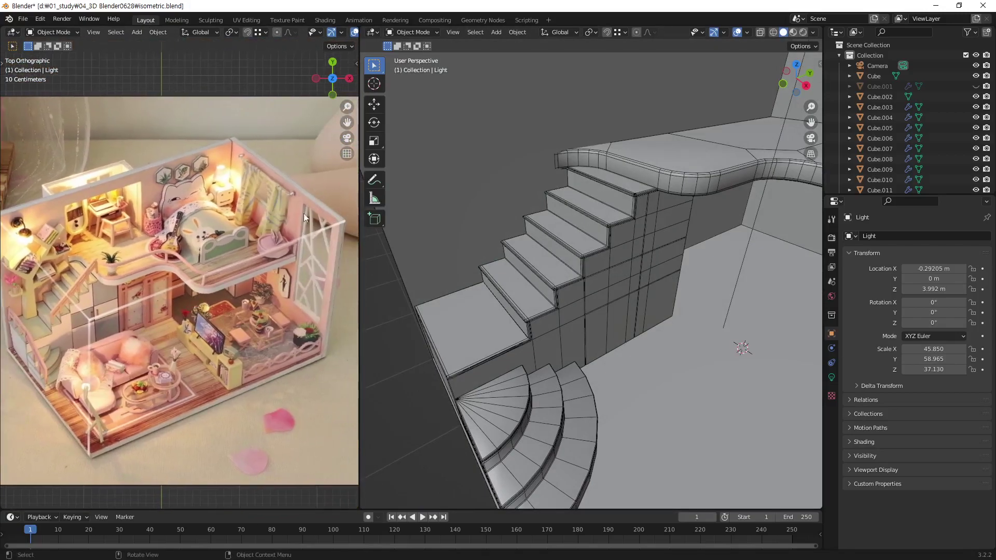
Hide the scene Light from the viewport via its Outliner eye icon
middle_click_drag(669, 298, 706, 403)
scroll(587, 360, "down", 3)
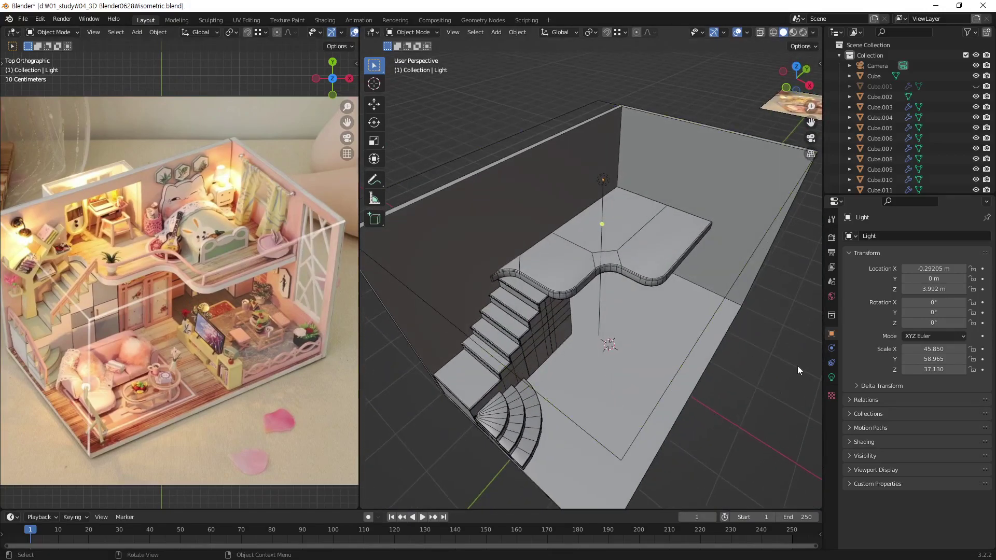
scroll(938, 135, "down", 3)
left_click(976, 184)
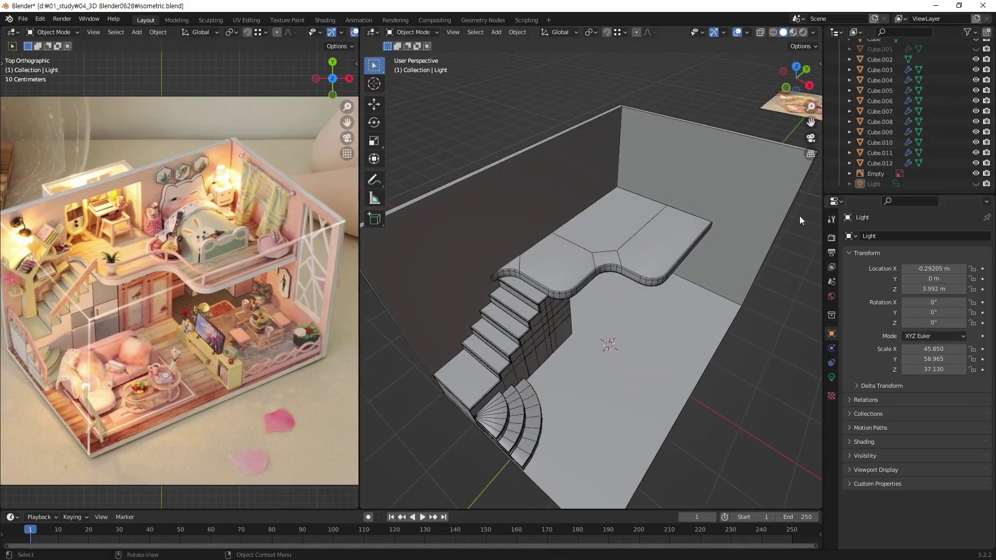
Select the room's Cube walls-and-floor object from a lower side view
middle_click_drag(799, 215, 613, 301)
scroll(906, 104, "up", 3)
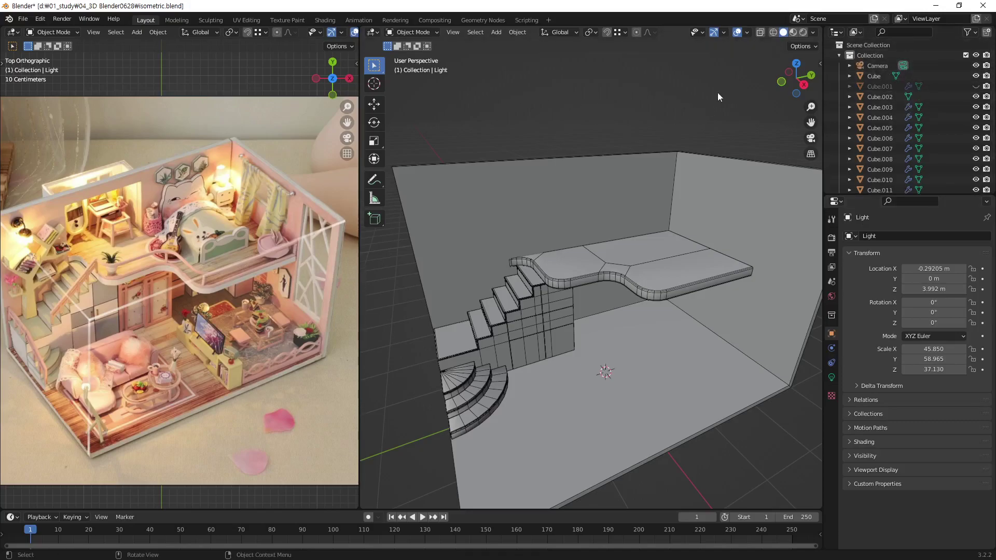
scroll(892, 129, "down", 3)
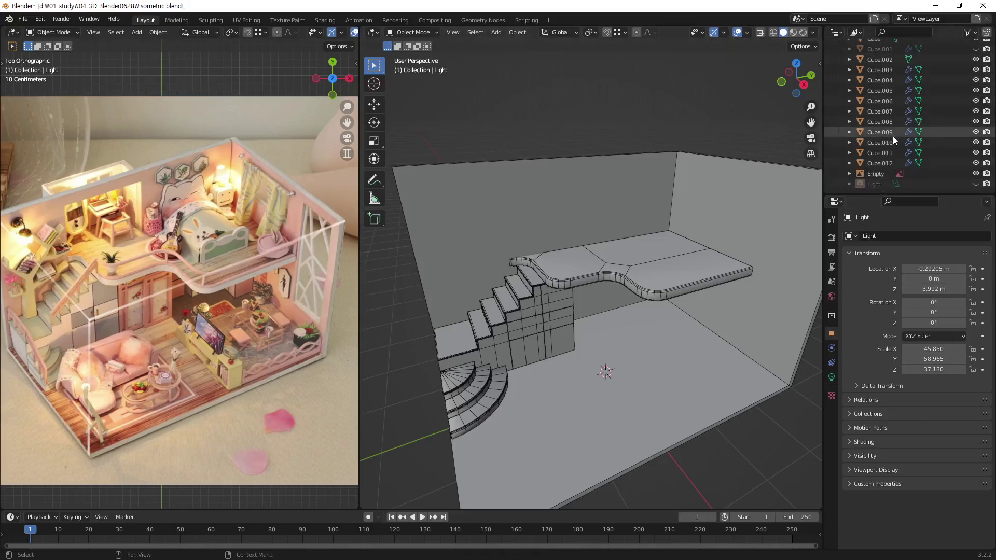
left_click(526, 195)
middle_click_drag(605, 237, 553, 150)
Enter Edit Mode on the Cube and deselect the floor face, framing the stairs and loft
key("Tab")
left_click(553, 150)
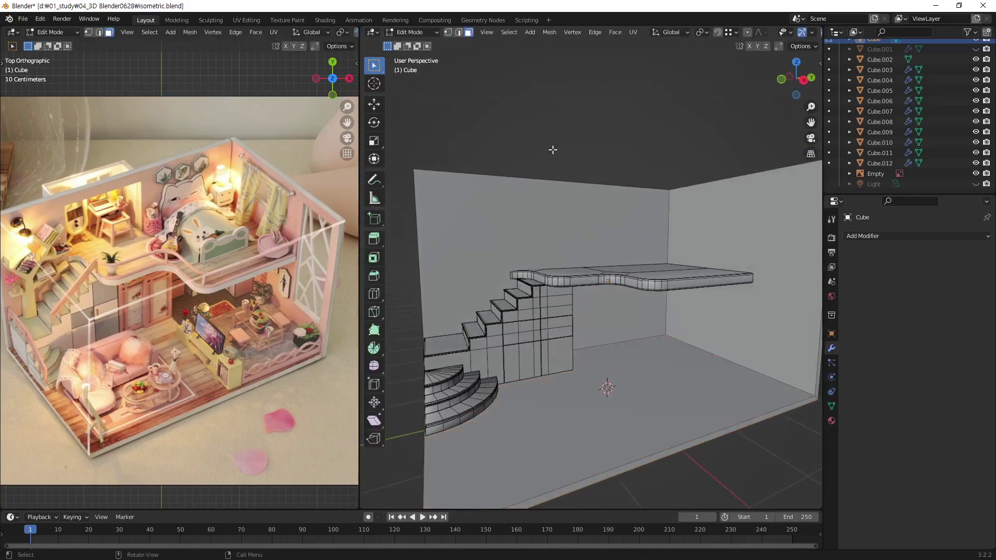
scroll(519, 252, "up", 3)
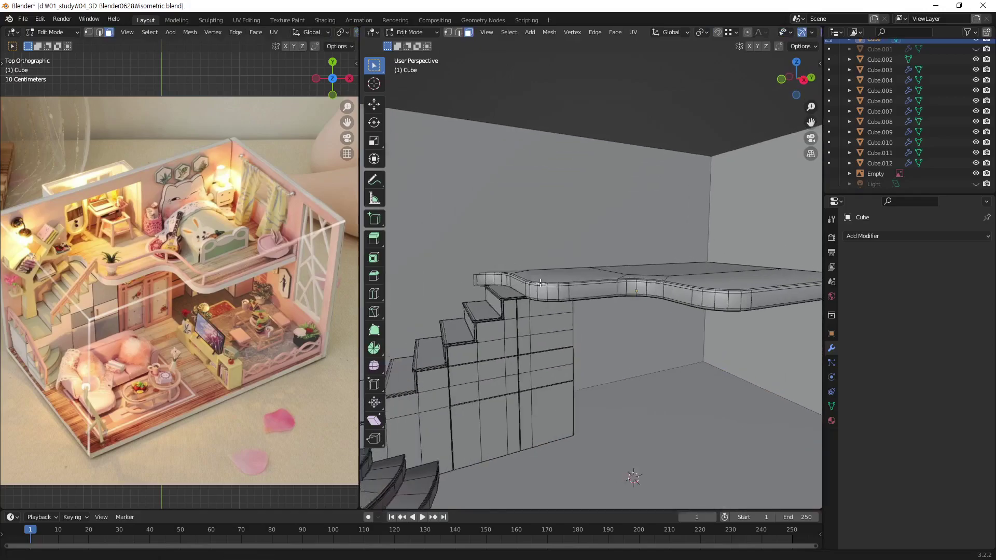
middle_click_drag(524, 253, 611, 256, "shift")
Add a horizontal loop cut around the walls at loft floor height, factor 0.004
key("ctrl+r")
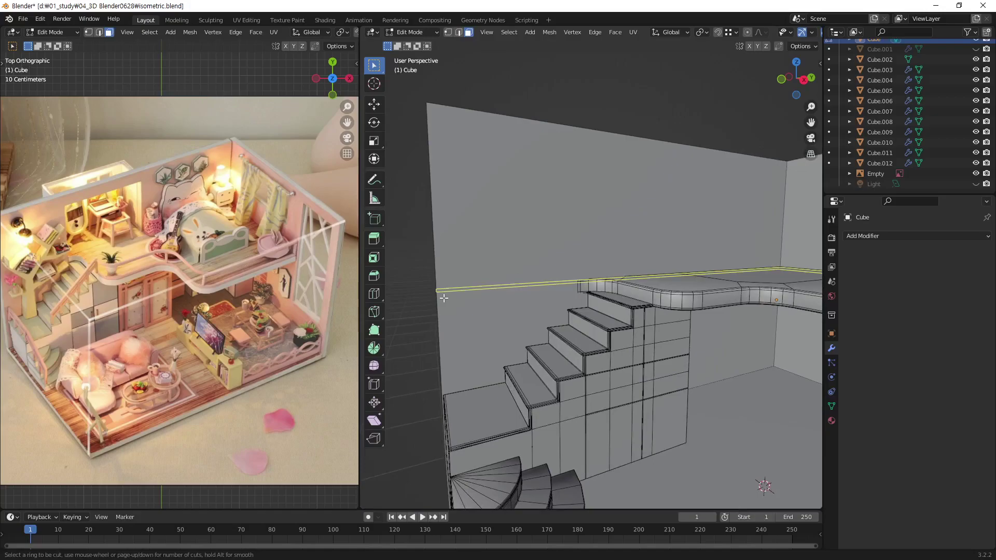
left_click(443, 298)
key("shift")
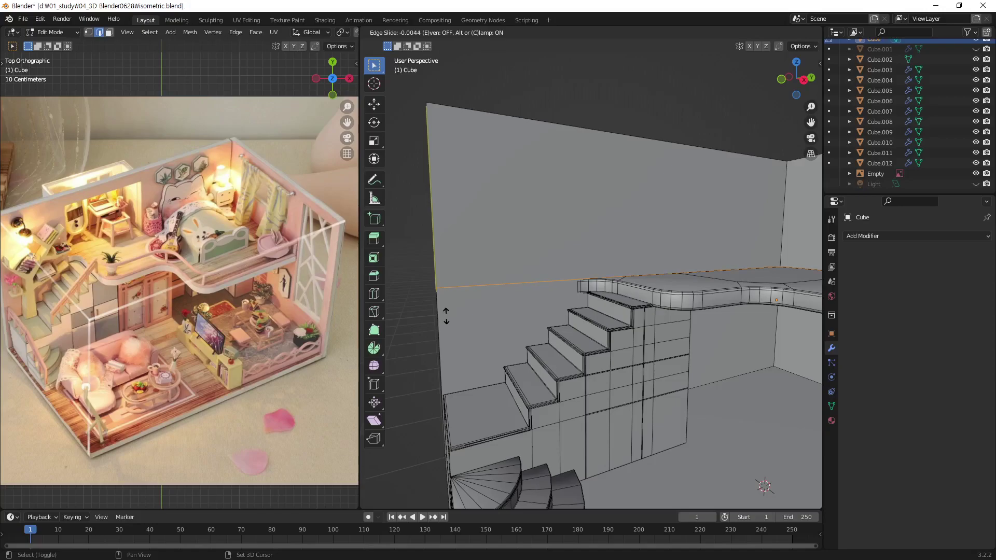
left_click(446, 316)
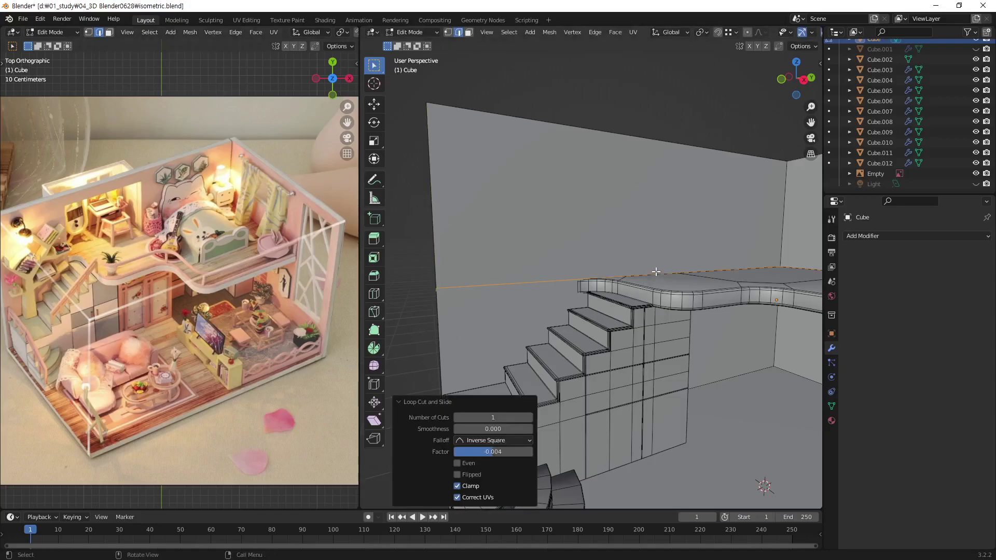
scroll(657, 275, "down", 4)
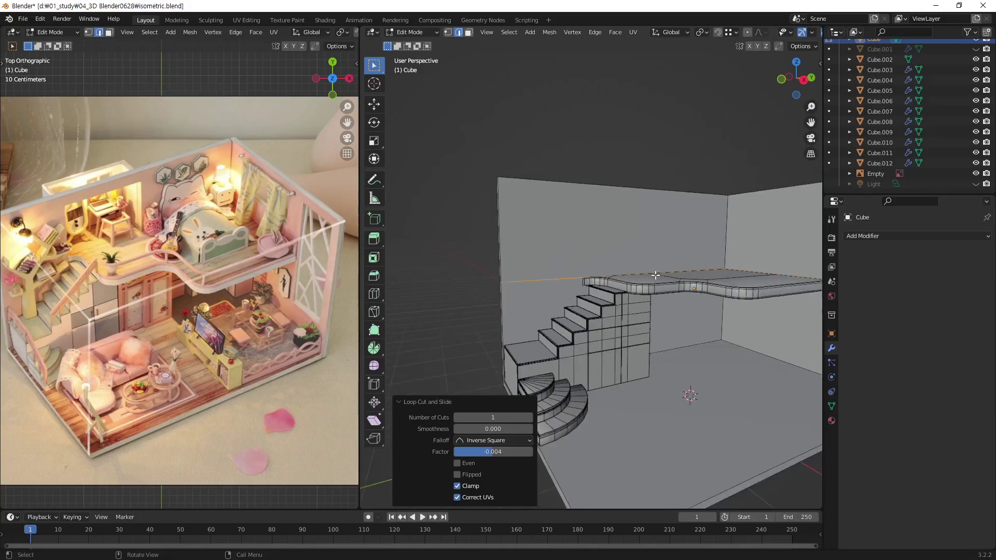
middle_click_drag(659, 210, 639, 292)
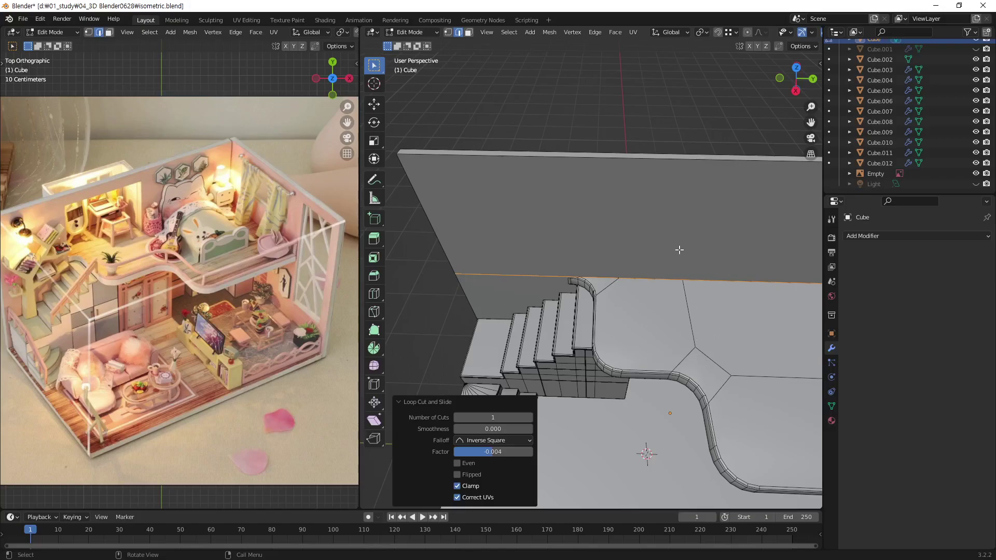
Cut a horizontal edge loop high up the wall
key("KP_8")
key("KP_8")
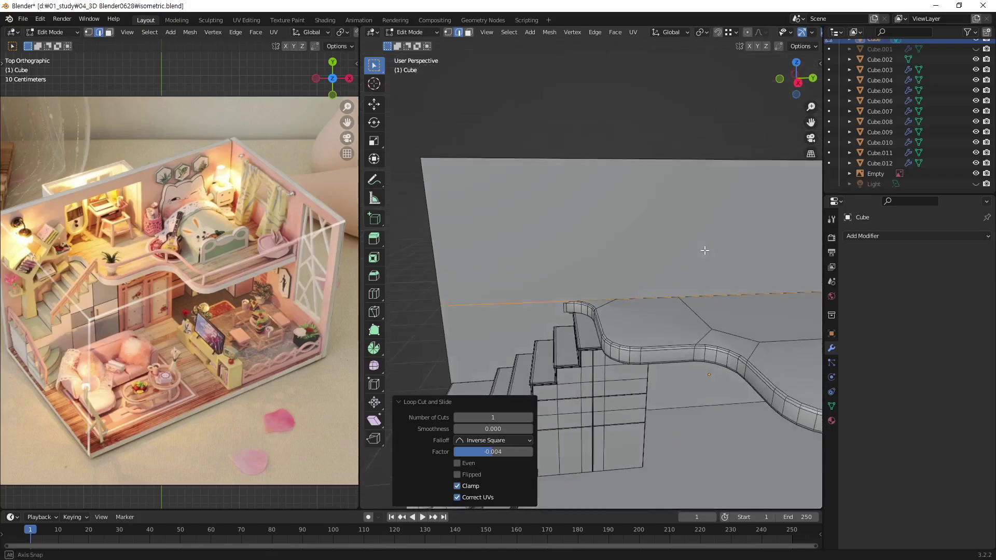
key("ctrl+r")
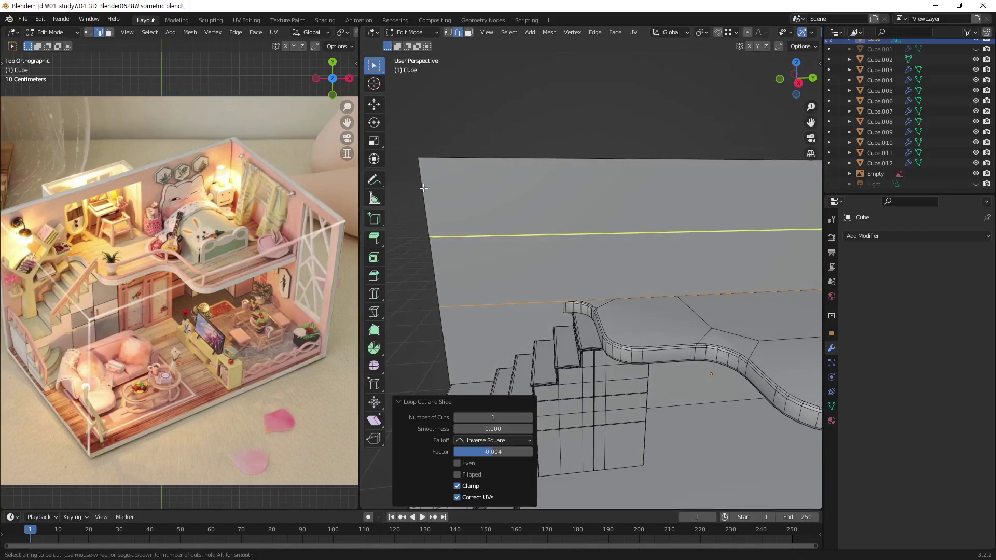
left_click(445, 243)
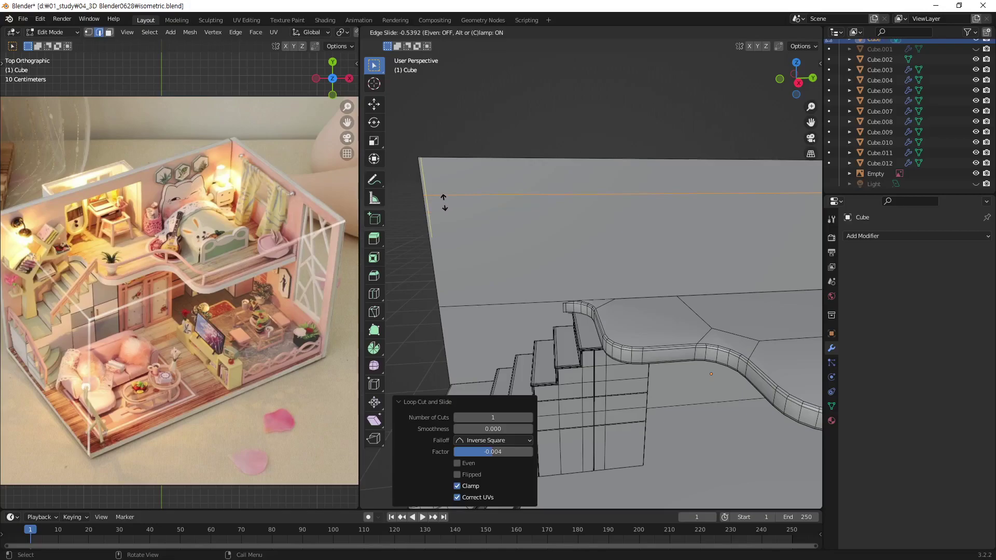
left_click(444, 202)
middle_click_drag(454, 212, 623, 199)
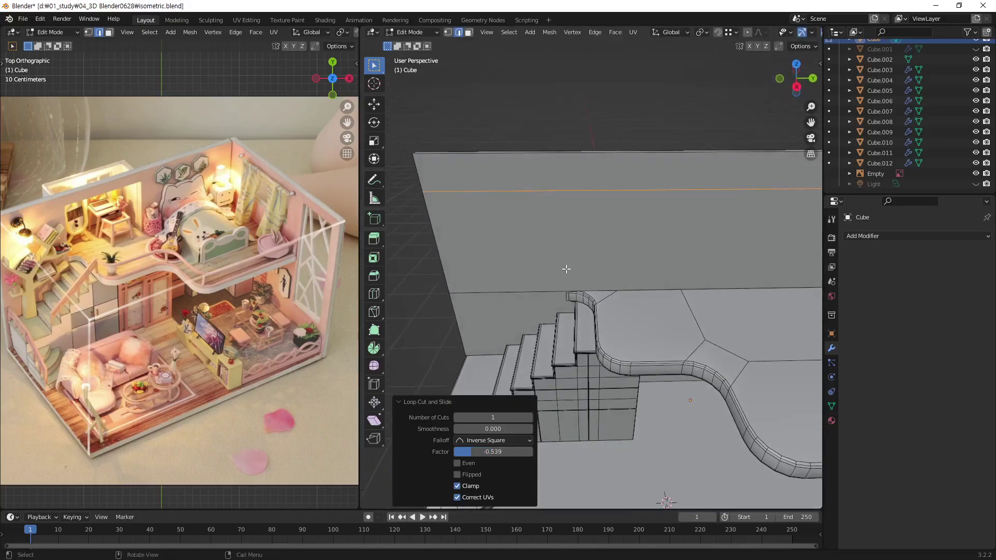
Cut two vertical edge loops across the back wall and floor, the last at factor 0.025
key("ctrl+r")
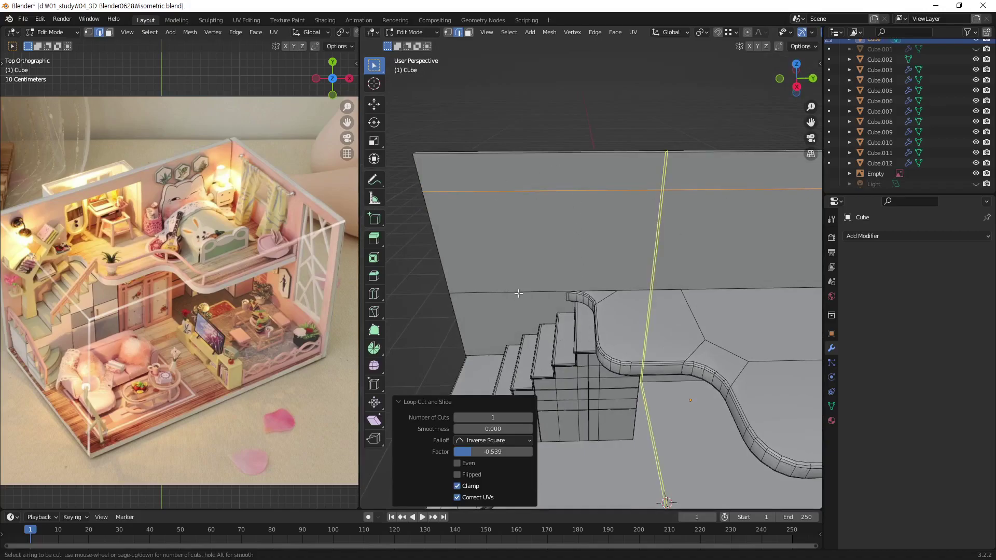
left_click(651, 293)
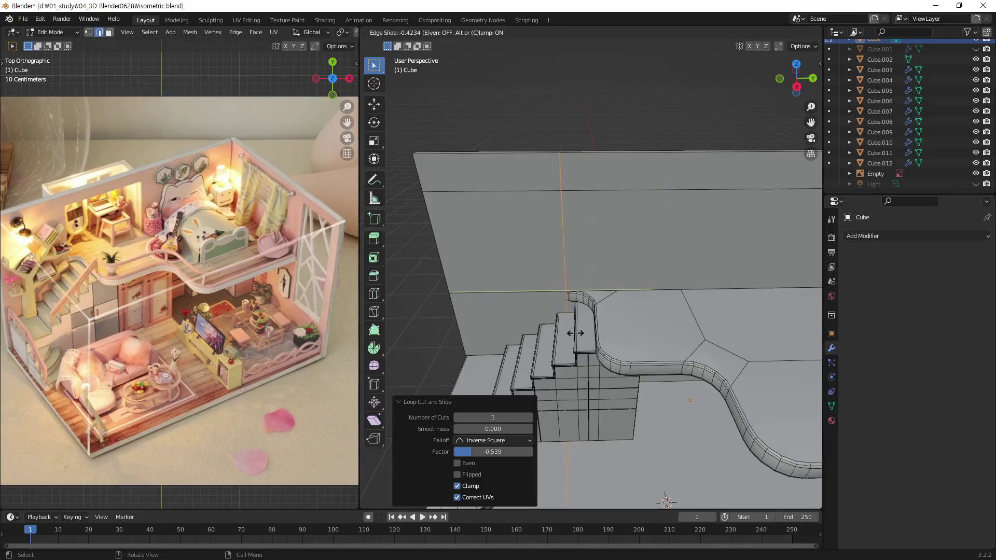
left_click(577, 332)
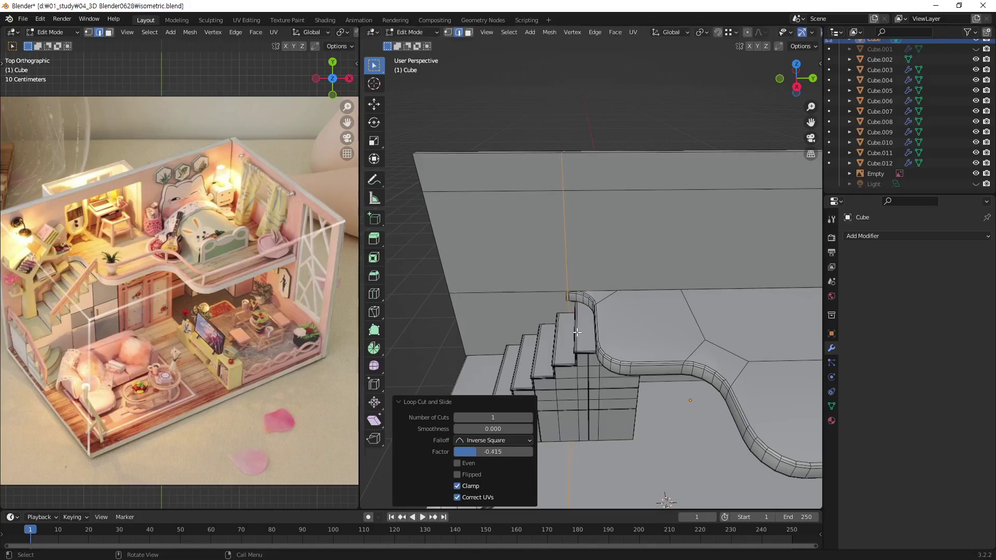
key("ctrl+r")
left_click(709, 288)
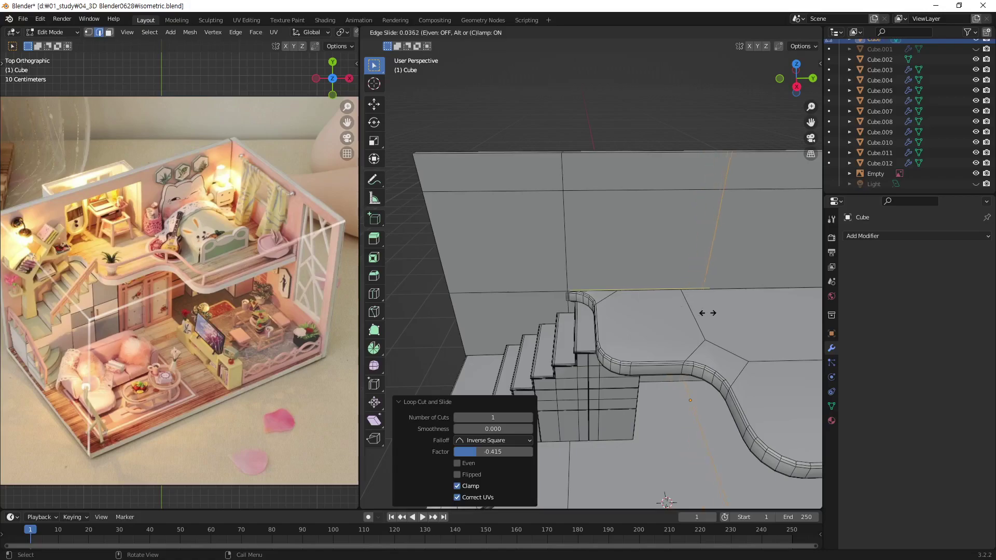
left_click(709, 313)
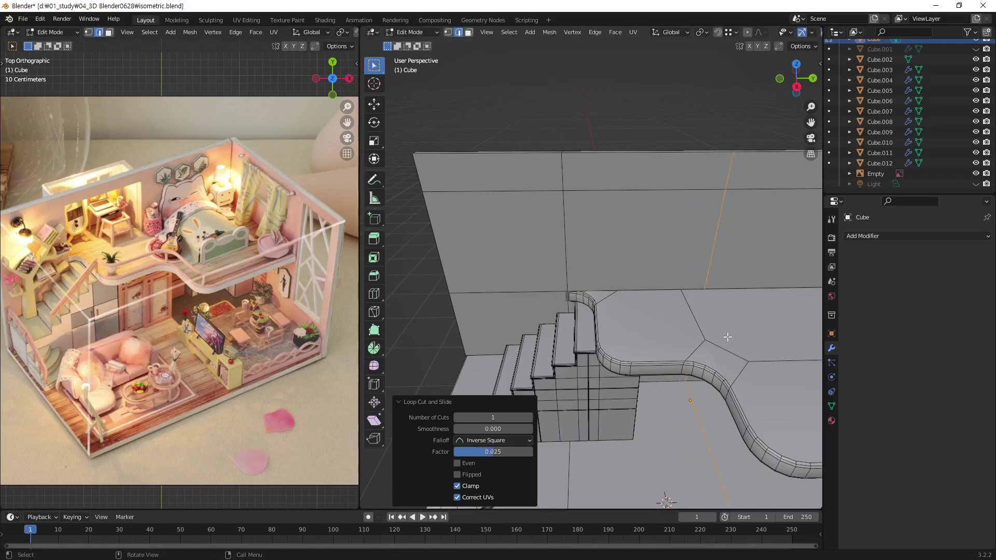
middle_click_drag(708, 313, 640, 266)
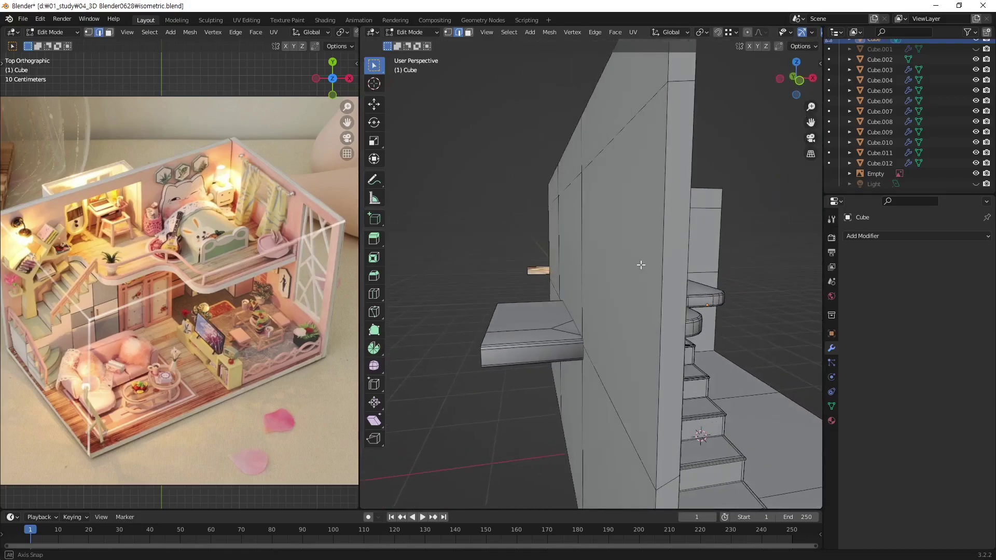
Select the wall's edge loop and flatten it with a zero Z scale
middle_click_drag(668, 352, 601, 299)
scroll(571, 364, "down", 3)
scroll(601, 299, "up", 2)
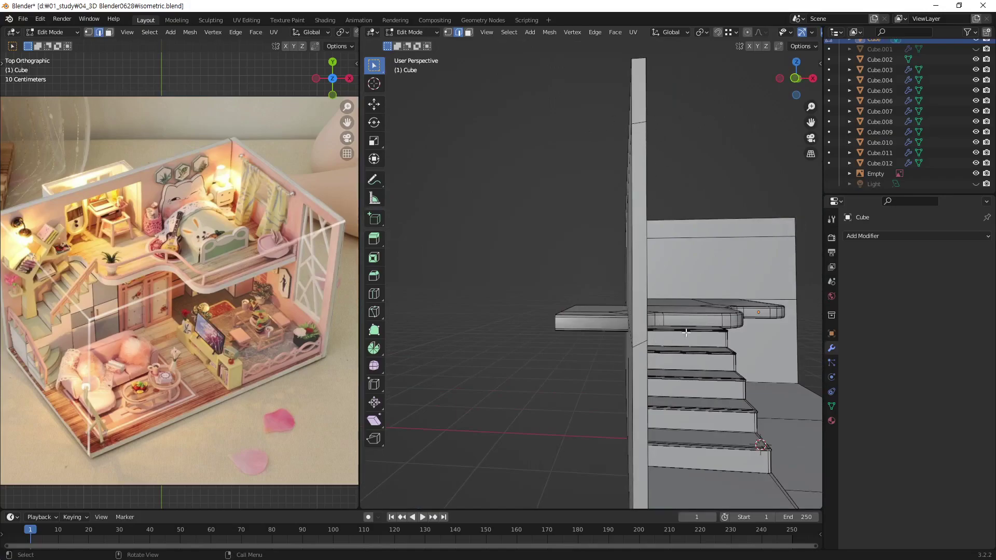
middle_click_drag(685, 332, 600, 345)
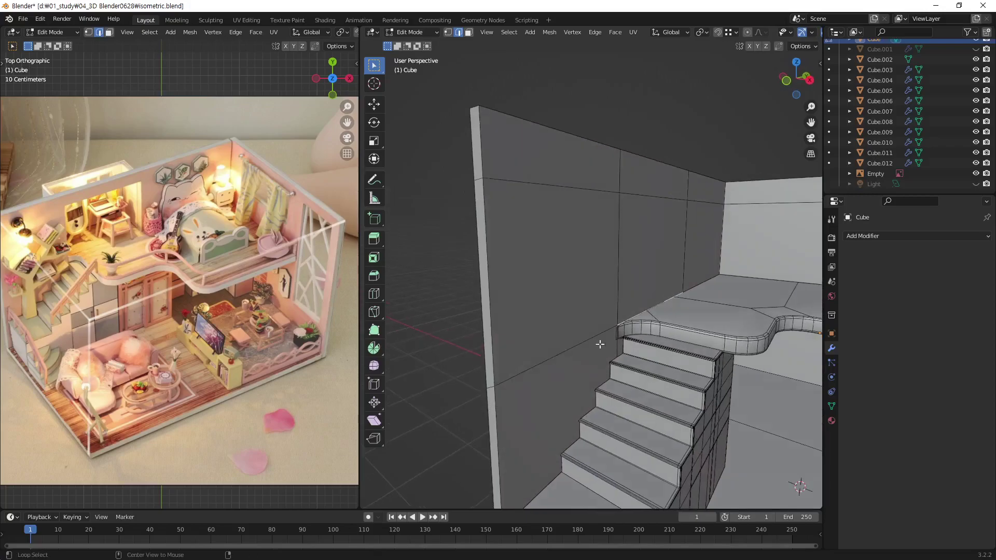
left_click(588, 341, "alt")
key("s")
key("z")
key("0")
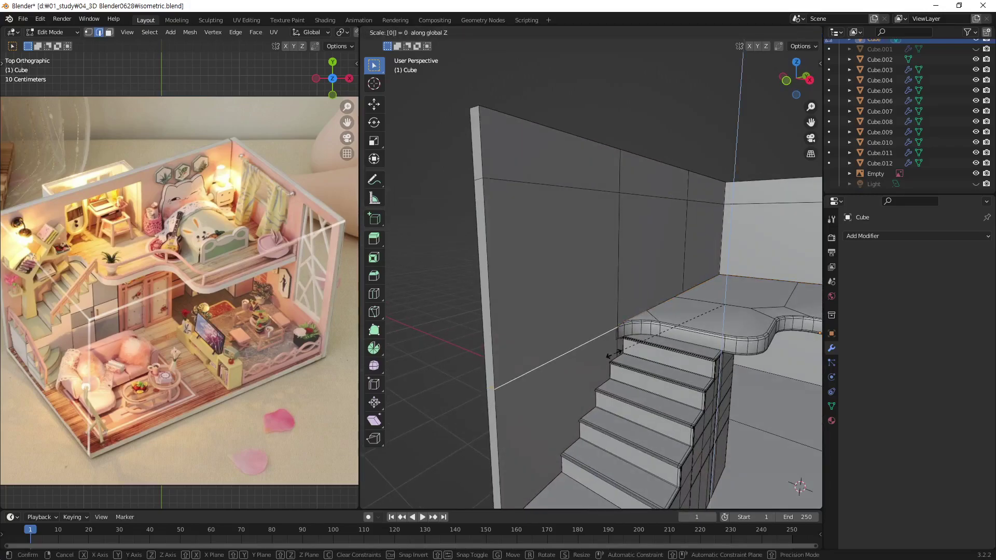
key("Return")
Raise the loft edge 0.02355 m along Z to meet the staircase top
scroll(649, 332, "up", 4)
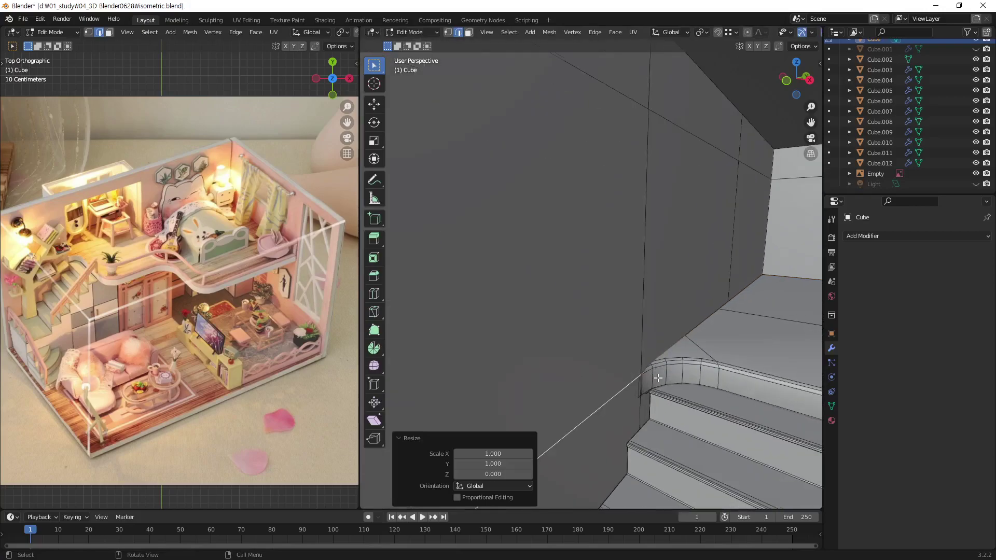
middle_click_drag(657, 378, 681, 374)
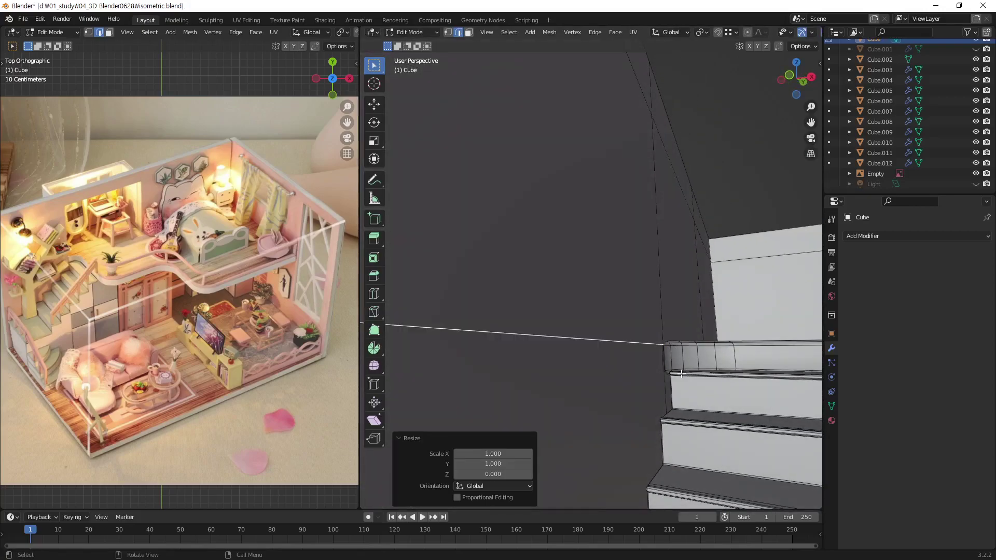
middle_click_drag(679, 379, 695, 335)
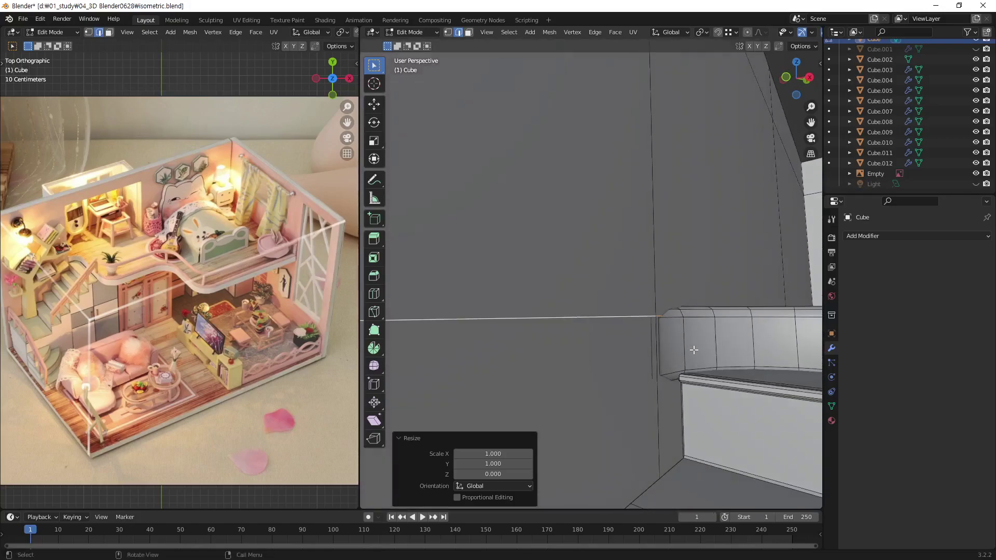
key("g")
key("z")
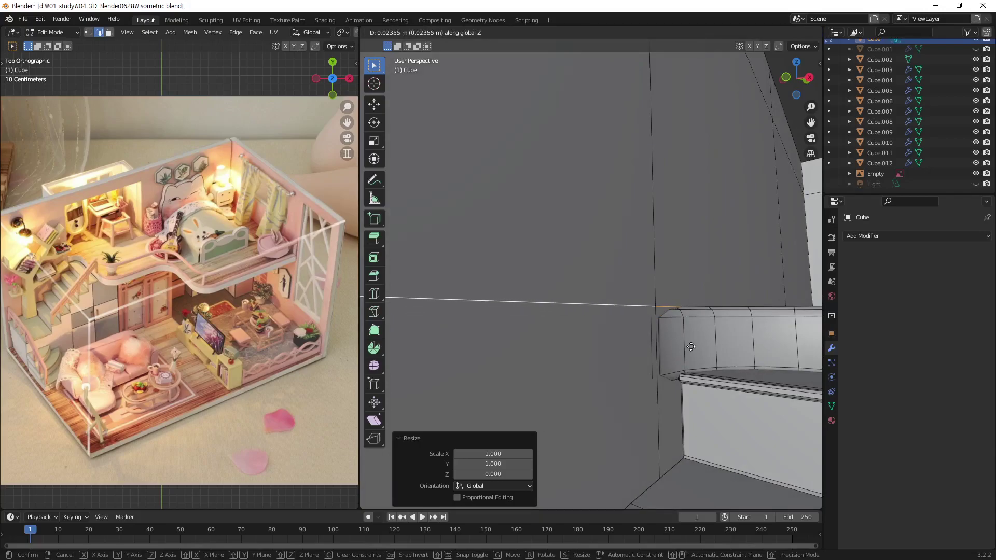
left_click(690, 348)
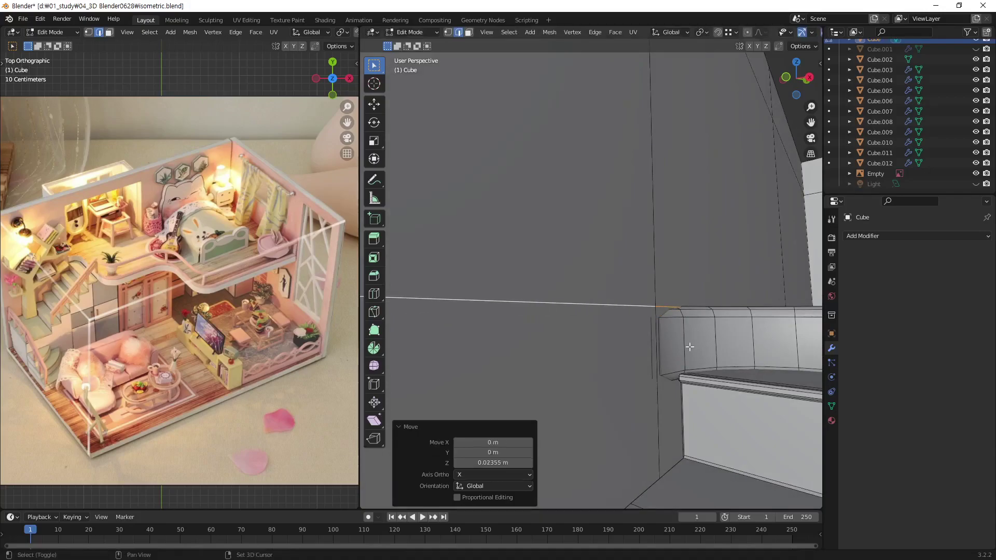
middle_click_drag(690, 348, 627, 356)
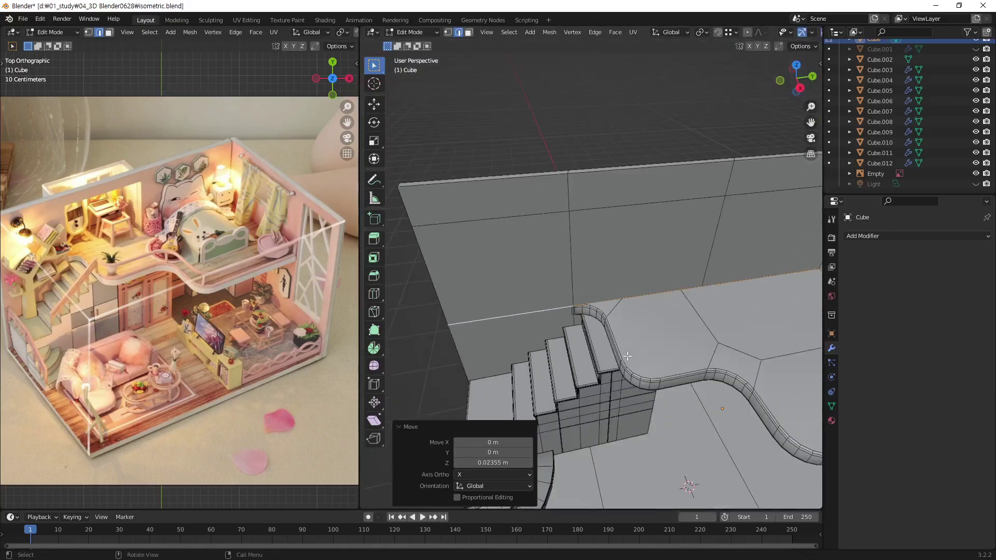
middle_click_drag(575, 341, 731, 290)
Level the wall's horizontal edge loop by scaling it to zero on Z
left_click(733, 194, "shift")
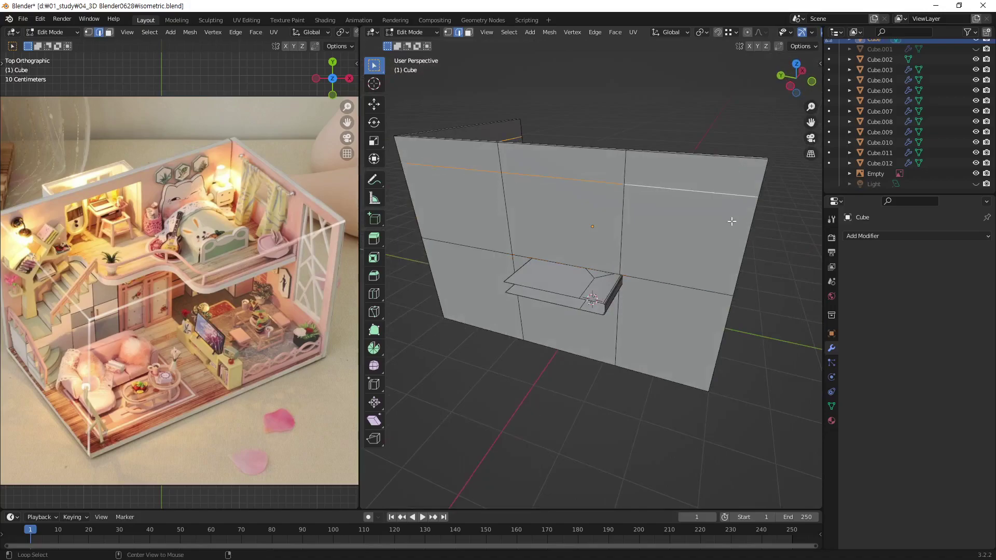
key("s")
key("z")
key("0")
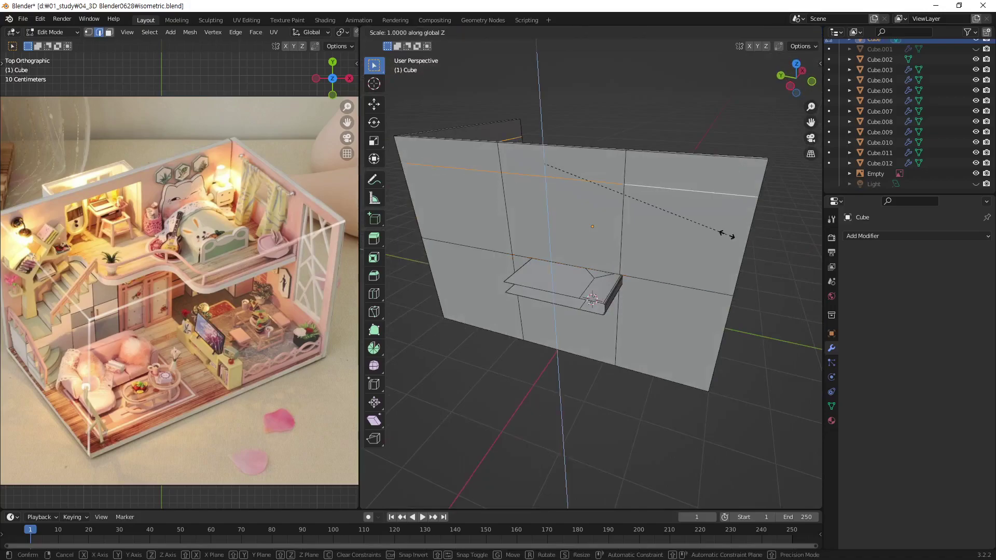
key("Return")
Straighten the vertical wall loop above the stairs by scaling it to zero on Y
middle_click_drag(647, 303, 488, 332)
middle_click_drag(646, 307, 551, 272)
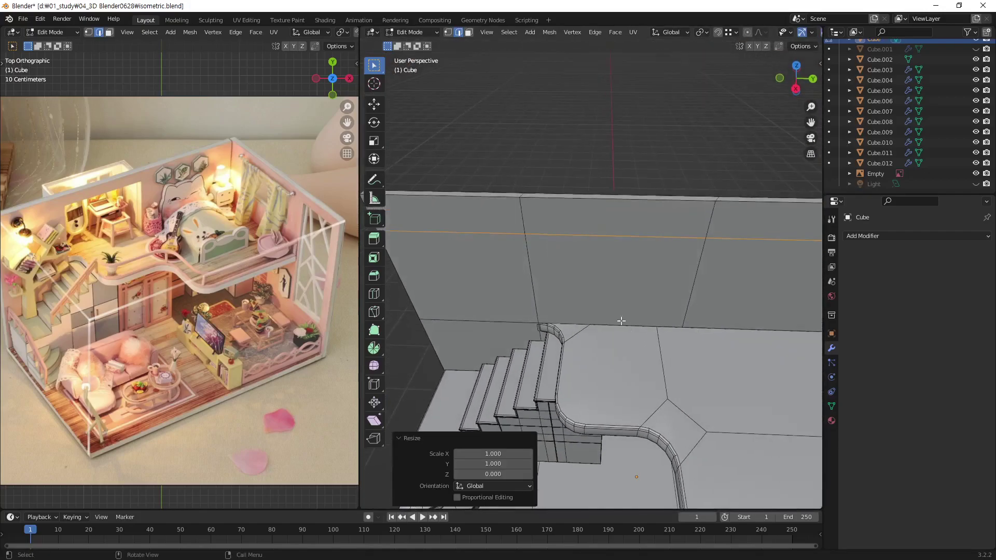
left_click(533, 274, "alt")
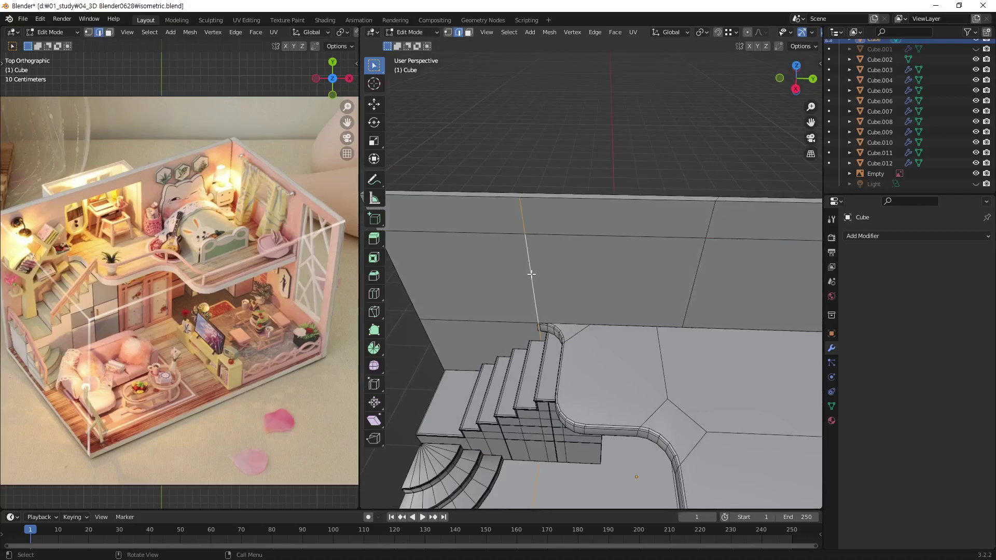
key("s")
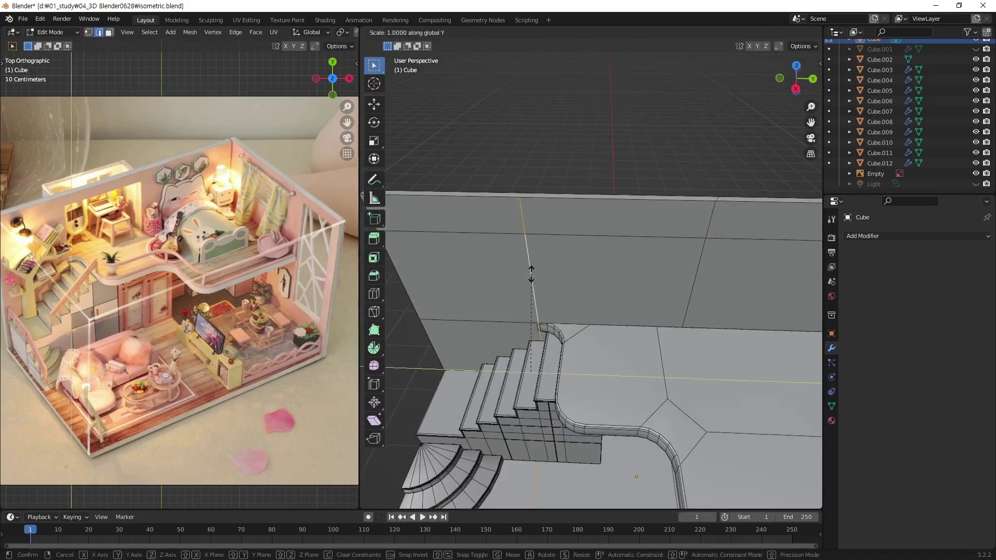
key("y")
key("0")
key("Return")
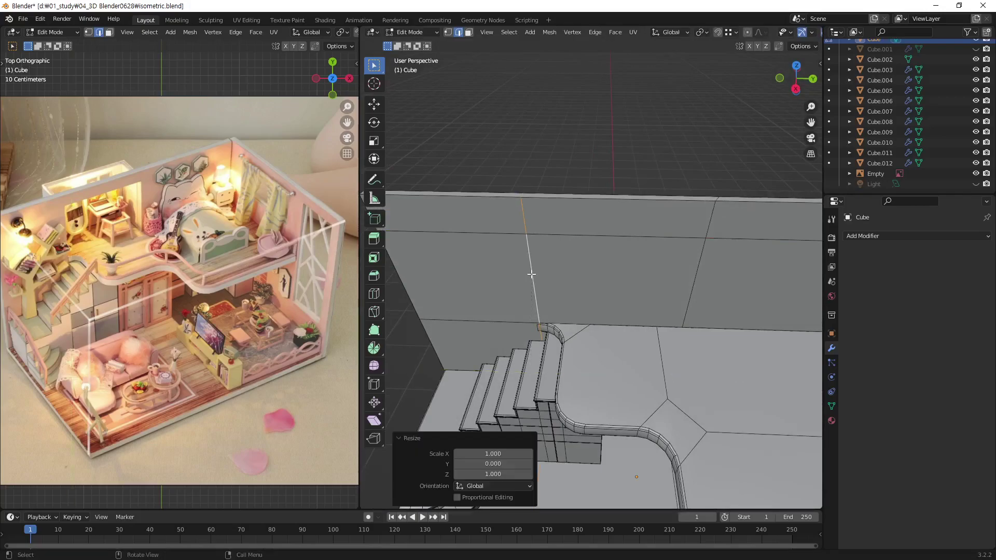
Straighten the other vertical wall loop with a zero Y scale
left_click(702, 296, "alt")
key("s")
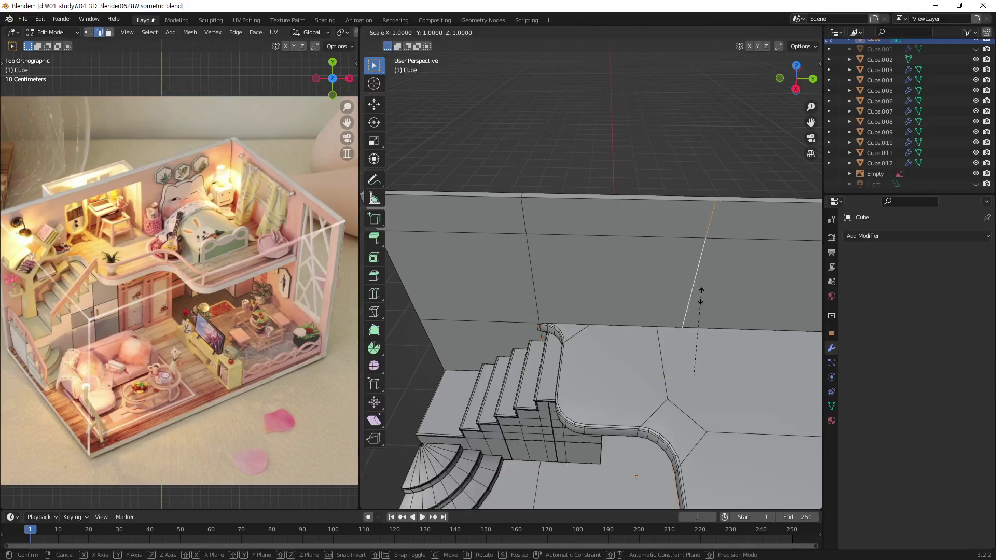
key("Escape")
key("s")
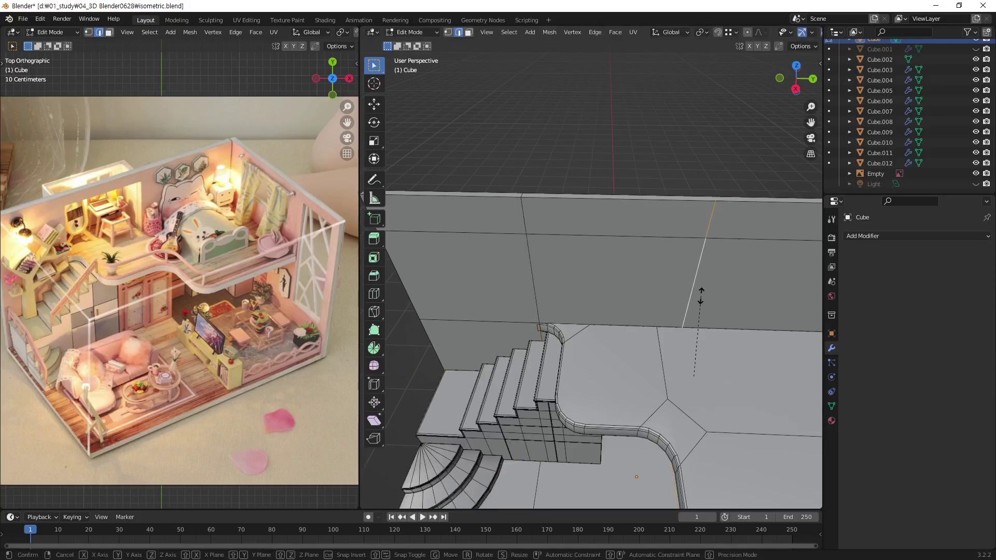
key("y")
key("0")
key("Return")
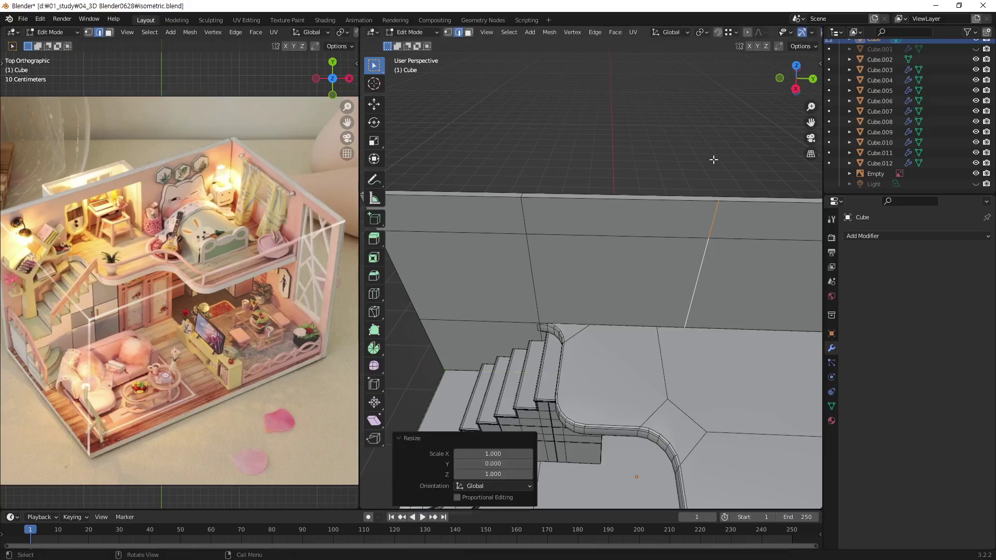
scroll(713, 160, "down", 3)
middle_click_drag(714, 160, 722, 254)
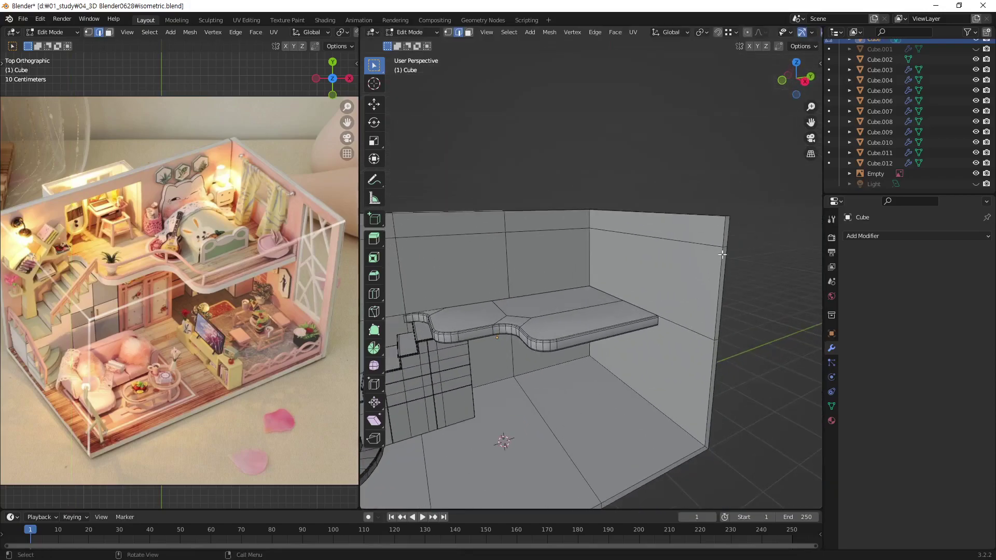
middle_click_drag(673, 331, 640, 301)
scroll(643, 316, "up", 5)
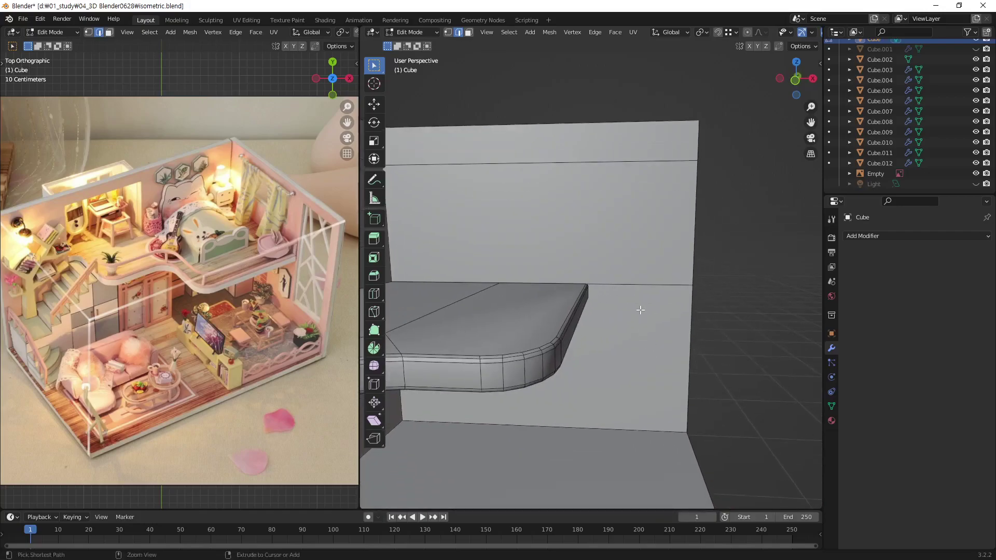
Add a vertical loop cut at the shelf's end and flatten it to zero on X
key("ctrl+r")
left_click(545, 284)
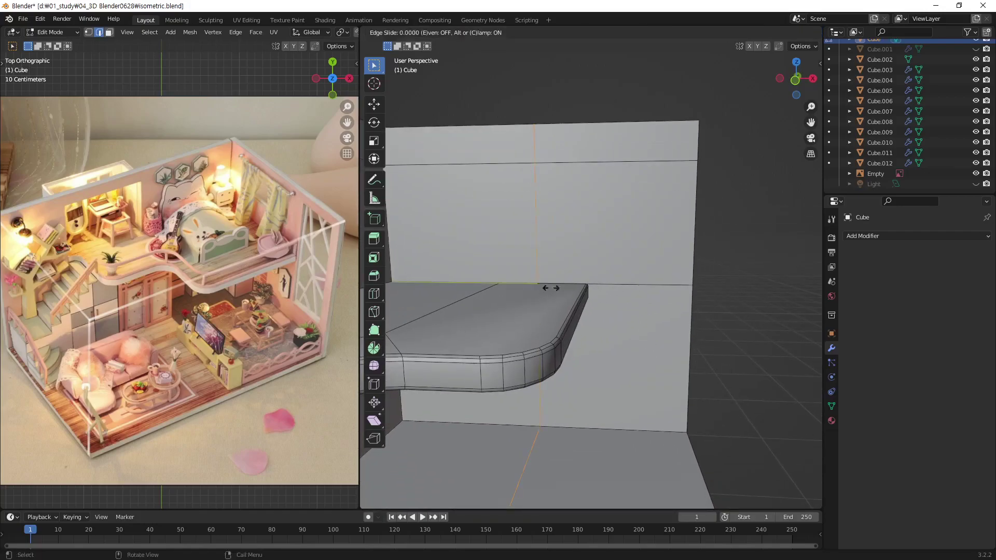
left_click(610, 313)
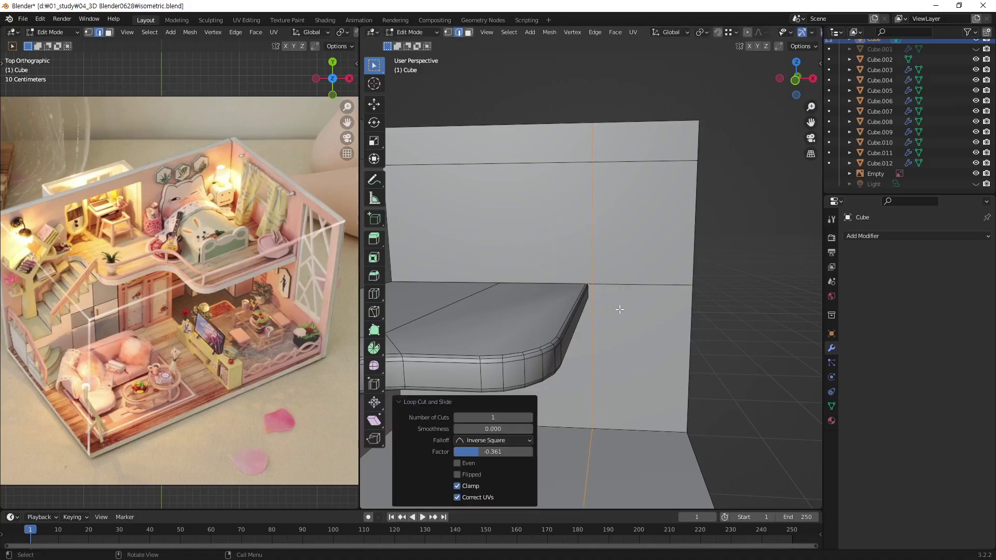
key("s")
key("0")
key("x")
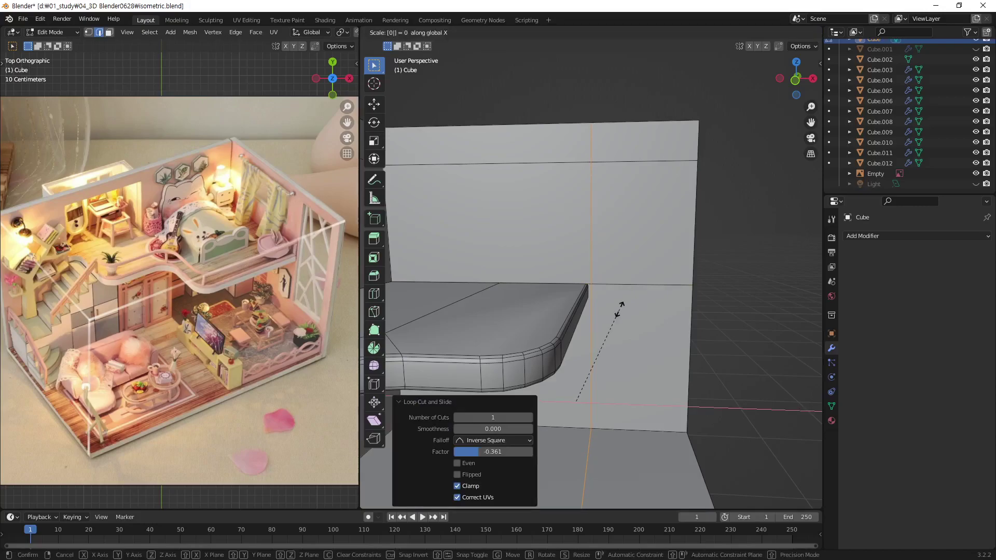
key("Return")
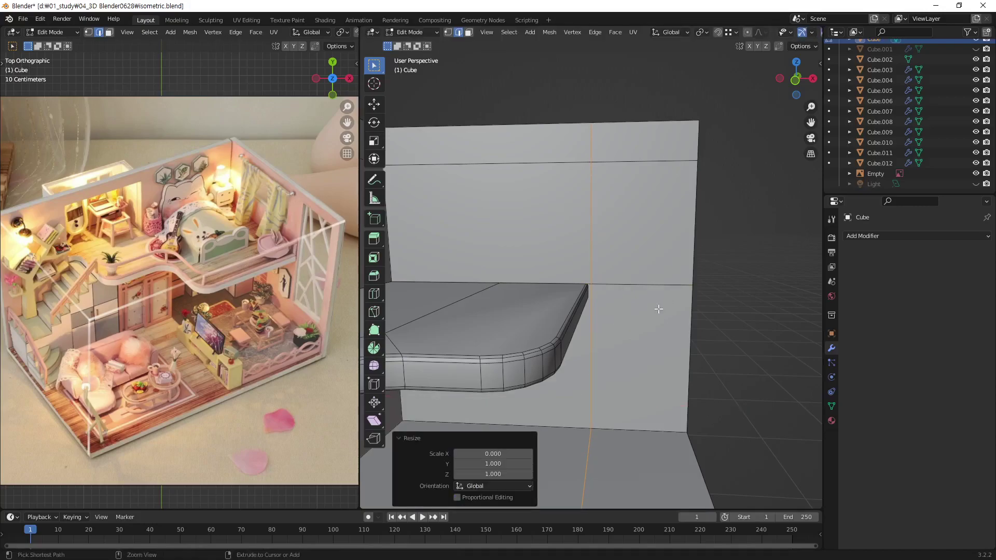
Add another vertical loop near the wall's right edge, scaled to zero on X
key("ctrl+r")
left_click(674, 305)
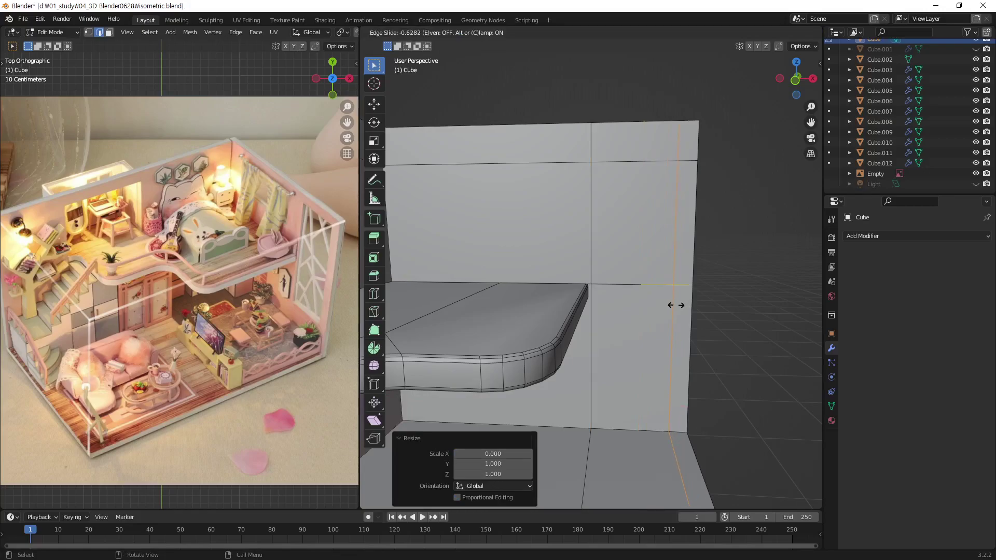
left_click(677, 305)
key("s")
key("x")
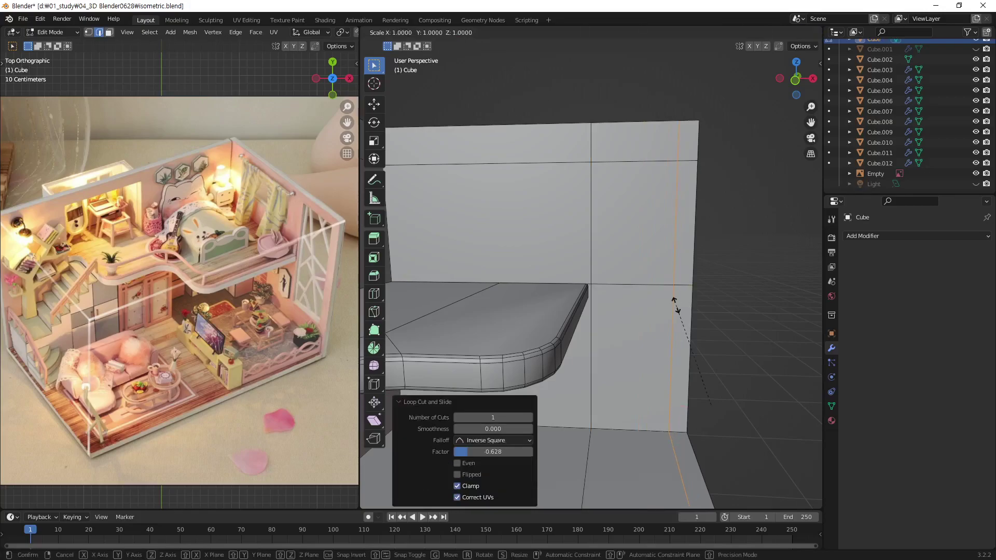
key("0")
key("Return")
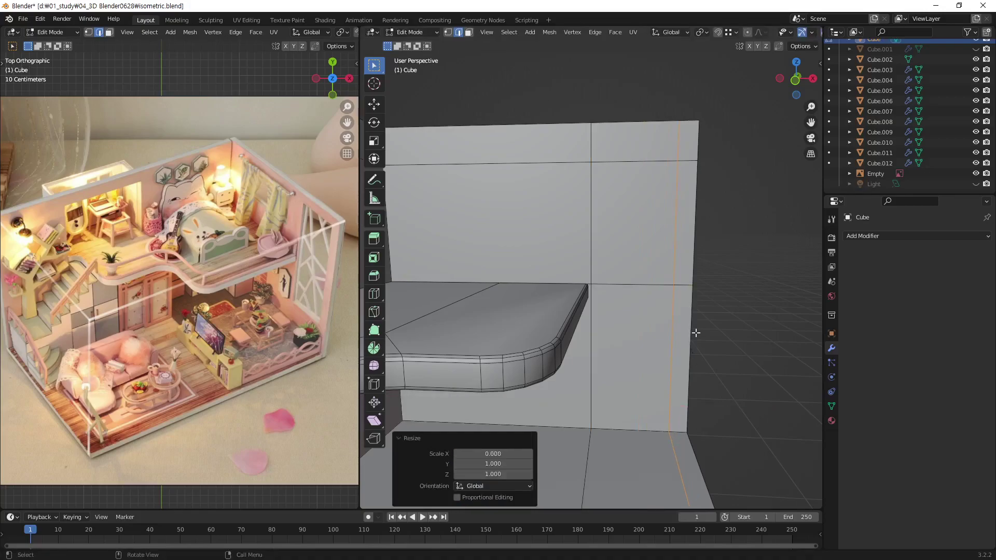
middle_click_drag(643, 299, 653, 164)
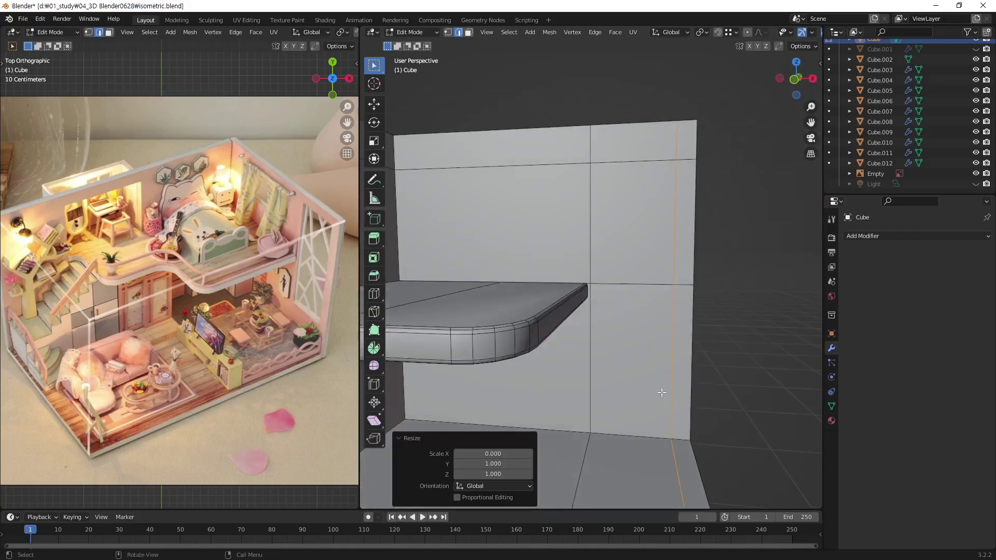
Add a low horizontal loop near the wall's bottom at factor 0.382 and level it on Z
key("g")
key("g")
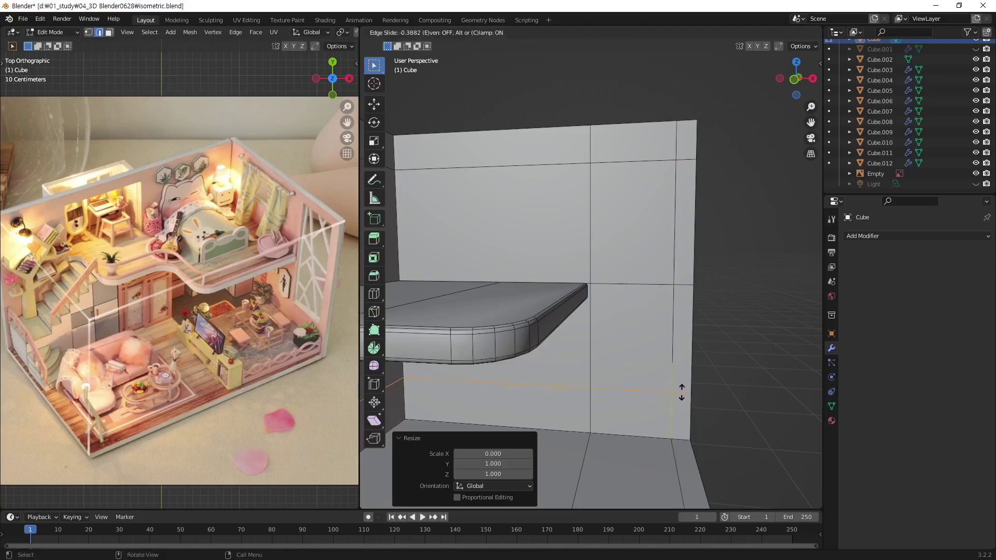
left_click(681, 398)
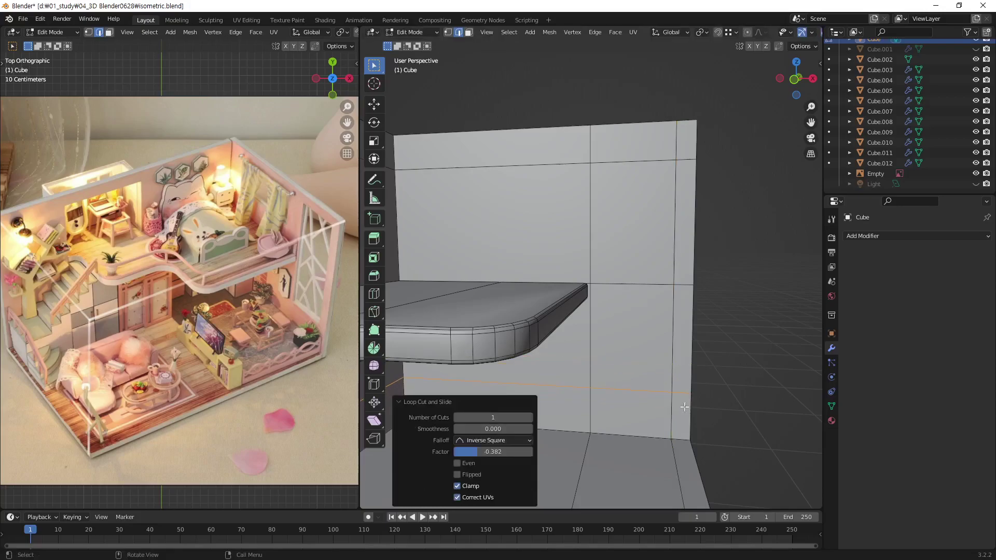
key("s")
key("z")
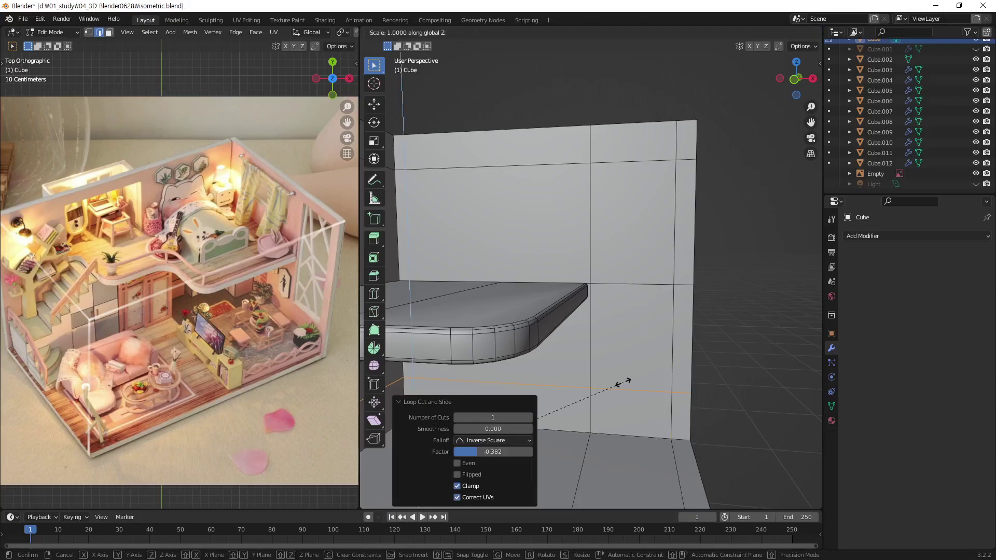
left_click(622, 383)
left_click(723, 395)
middle_click_drag(724, 395, 538, 285)
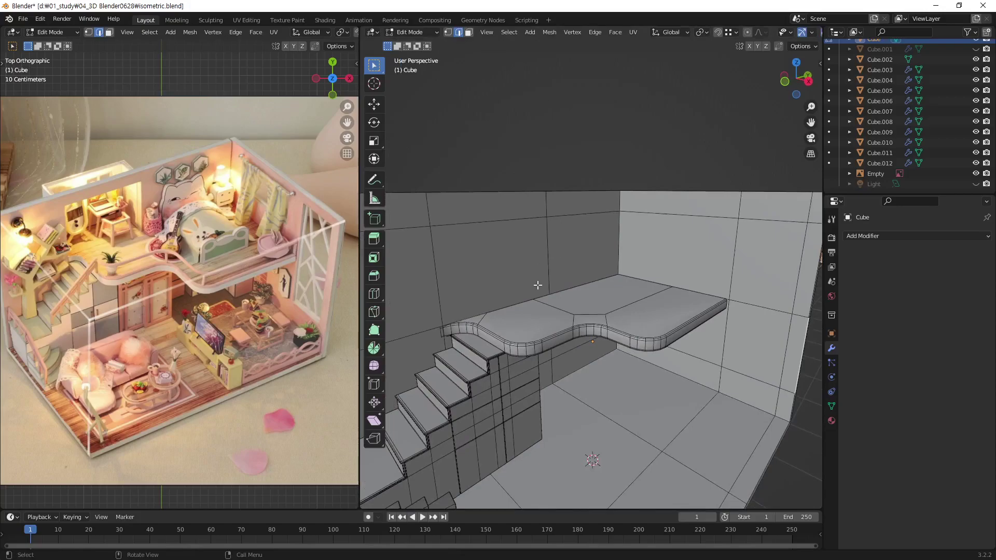
In face select mode, delete two back-wall faces to open a window
key("3")
left_click(503, 268)
key("x")
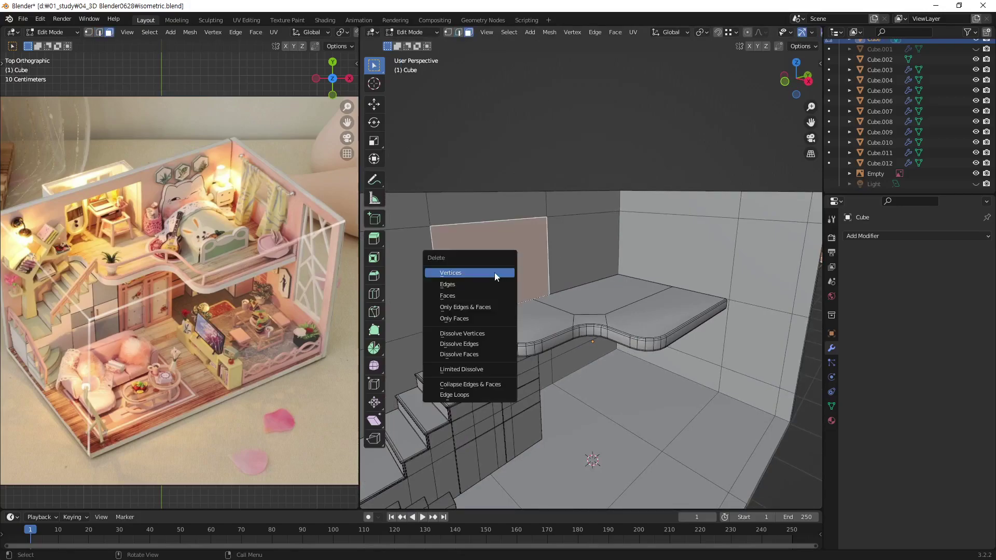
left_click(492, 300)
left_click(488, 274)
key("x")
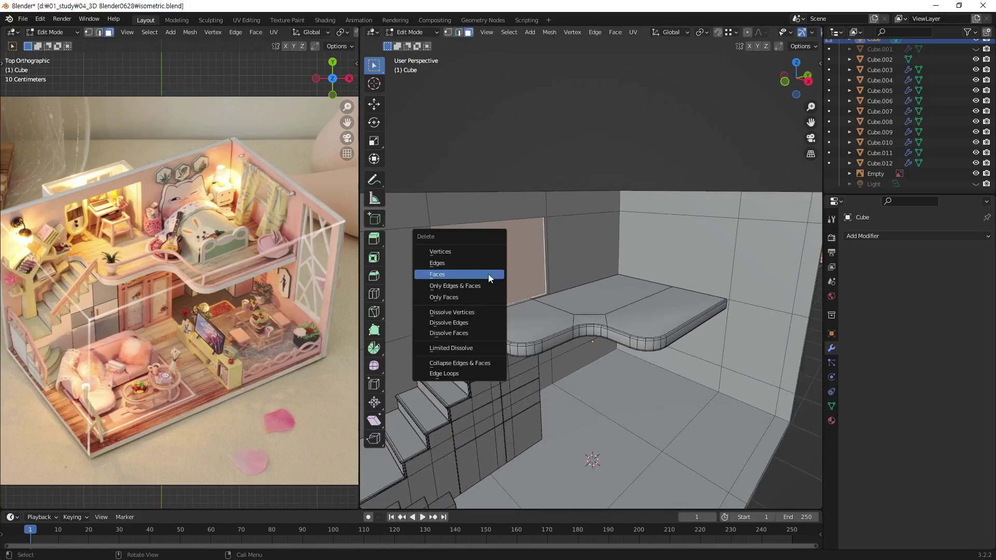
left_click(488, 274)
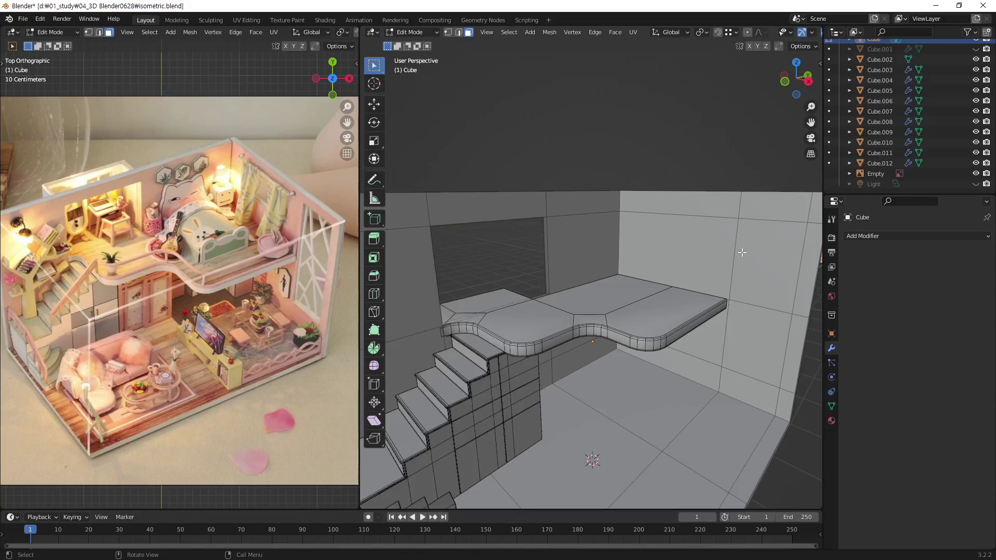
Delete four faces from the right-hand wall to create a second opening
left_click(768, 258)
key("x")
left_click(769, 258)
left_click(767, 256)
key("x")
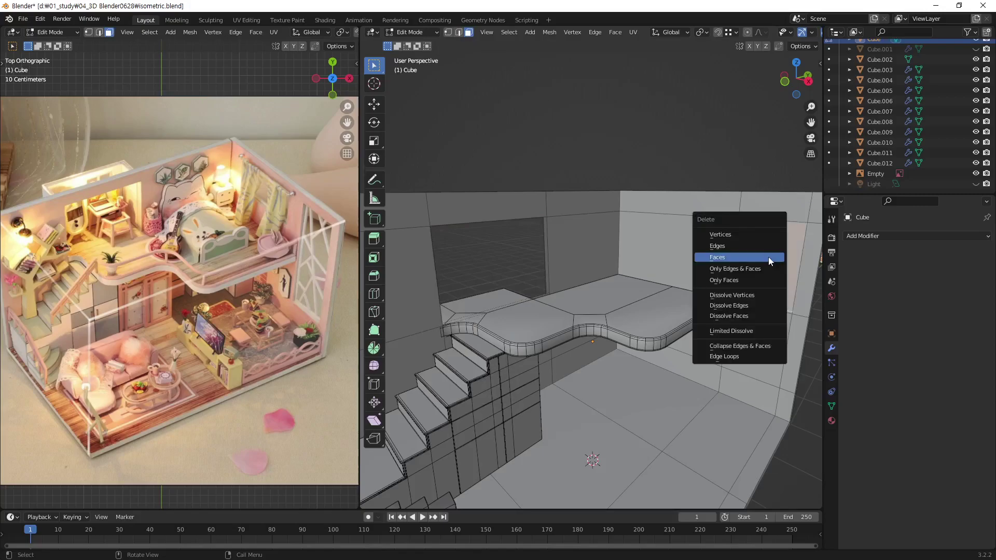
left_click(768, 257)
left_click(757, 319)
key("x")
left_click(757, 318)
left_click(756, 327)
key("x")
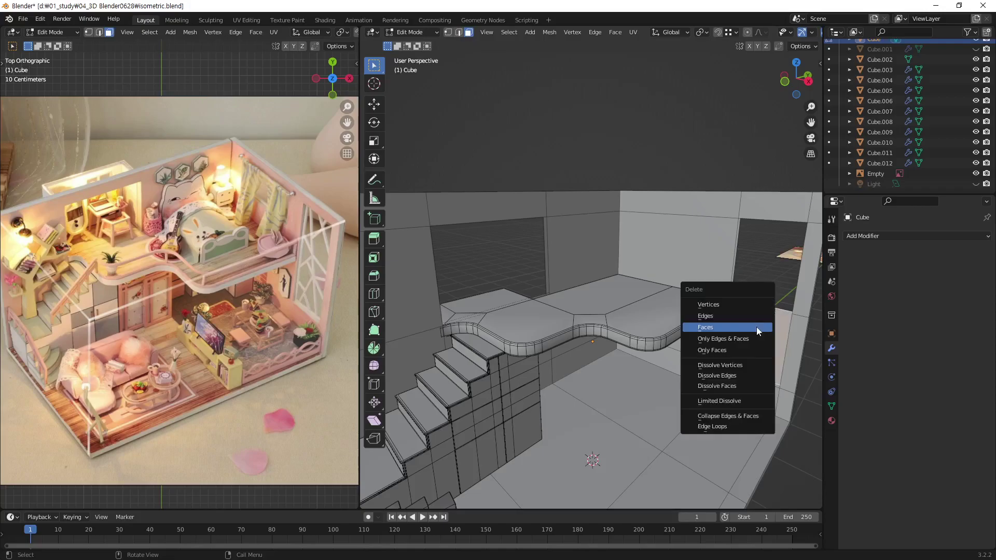
left_click(757, 327)
middle_click_drag(757, 327, 617, 354)
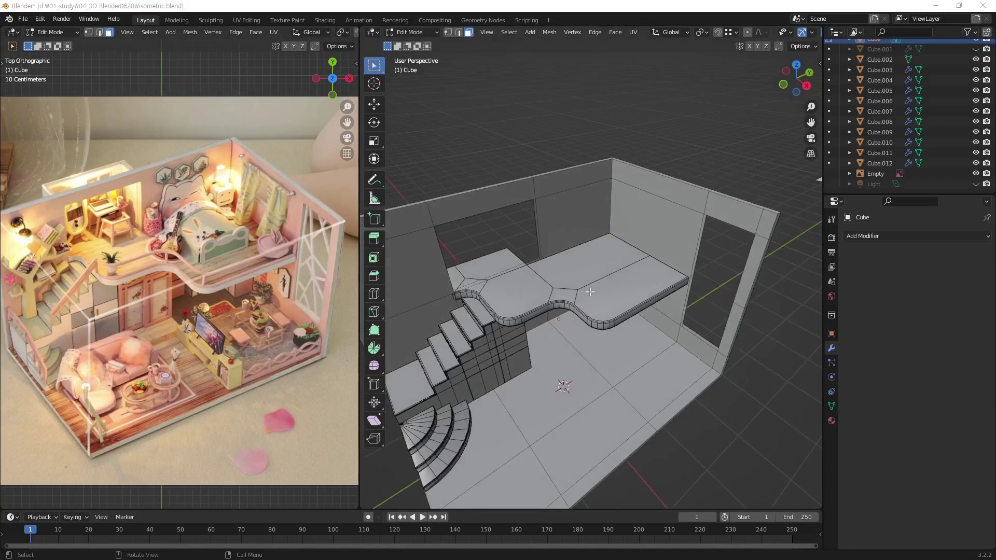
In edge select mode, select the doorway opening's top, left and lower edges plus the pillar's vertical edge
scroll(590, 293, "down", 3)
scroll(696, 249, "up", 5)
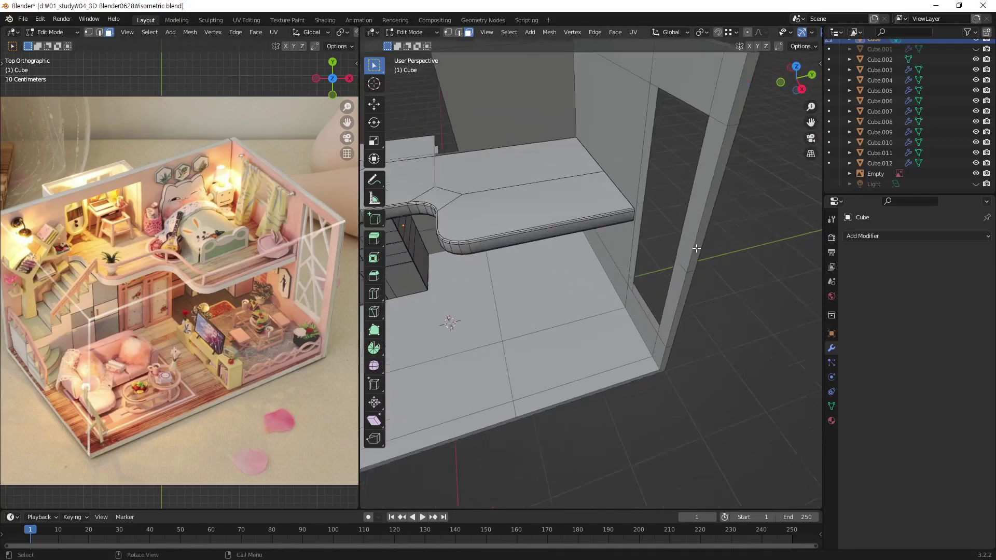
middle_click_drag(697, 248, 600, 211)
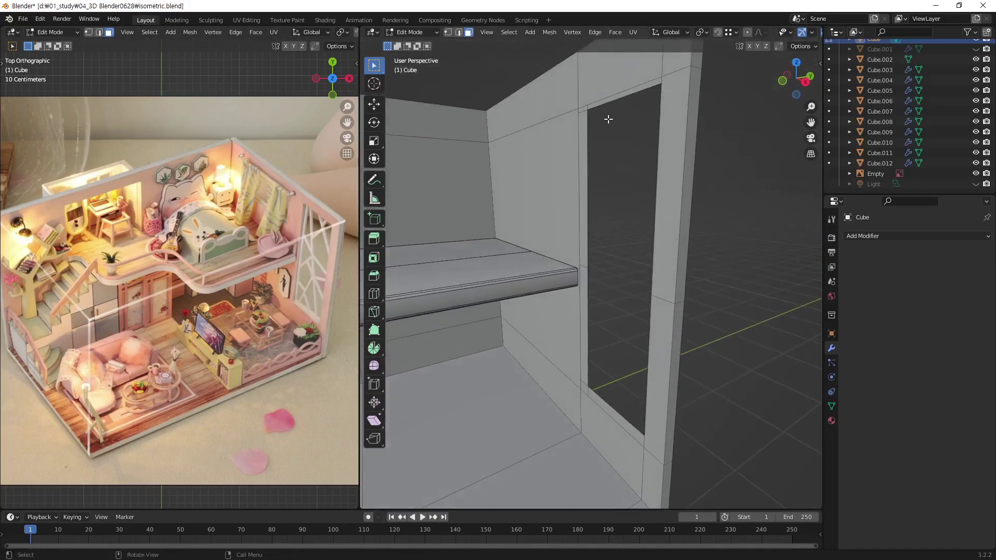
middle_click_drag(544, 178, 663, 133)
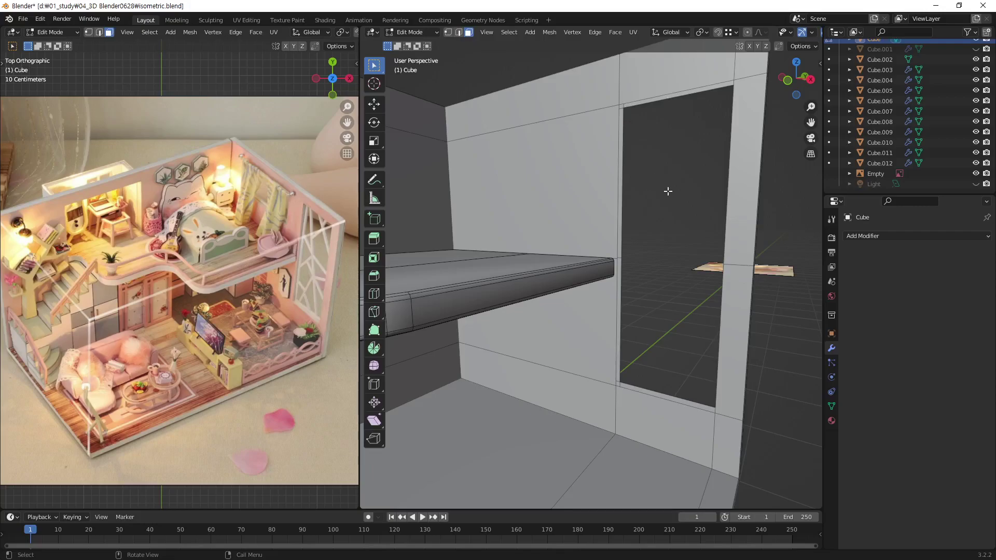
key("2")
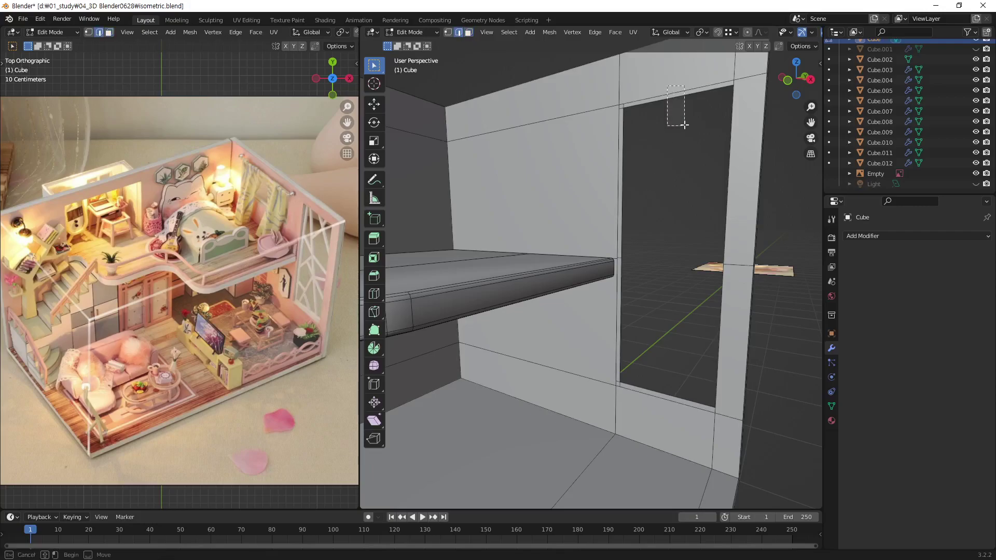
left_click(631, 100)
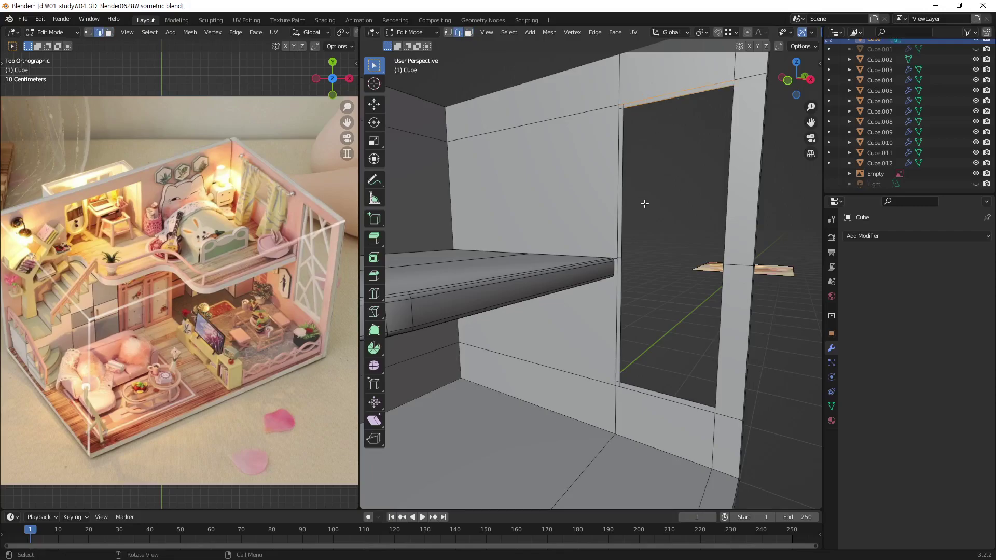
left_click(617, 166, "shift")
left_click_drag(652, 280, 614, 388, "shift")
middle_click_drag(661, 411, 758, 332)
left_click(737, 297, "shift")
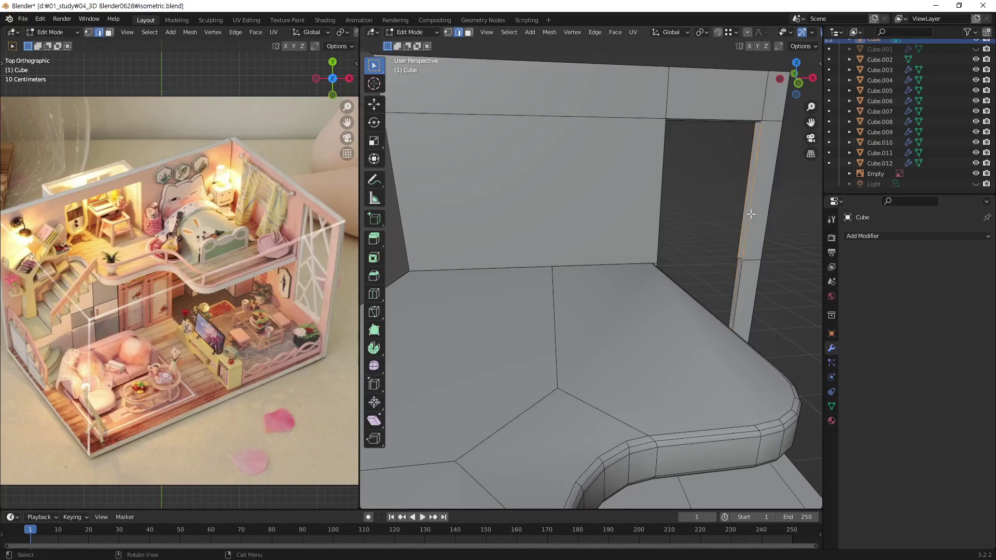
Select the top, bottom and vertical edges of the wall opening near the stair landing
middle_click_drag(773, 274, 589, 299)
scroll(589, 300, "up", 3)
middle_click_drag(554, 297, 584, 225)
scroll(602, 297, "up", 3)
left_click(625, 290)
left_click(550, 254)
middle_click_drag(550, 258, 616, 321)
left_click(539, 270)
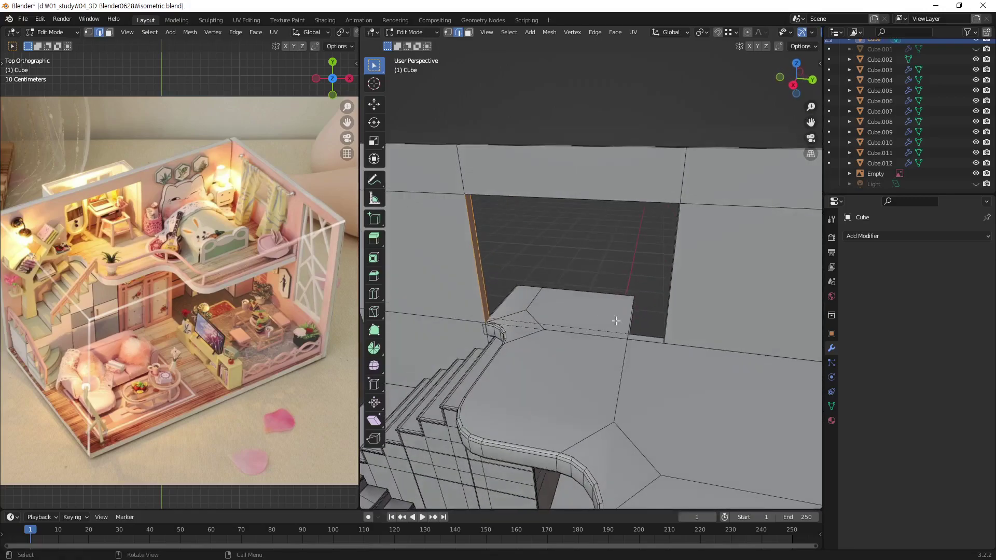
left_click(651, 344)
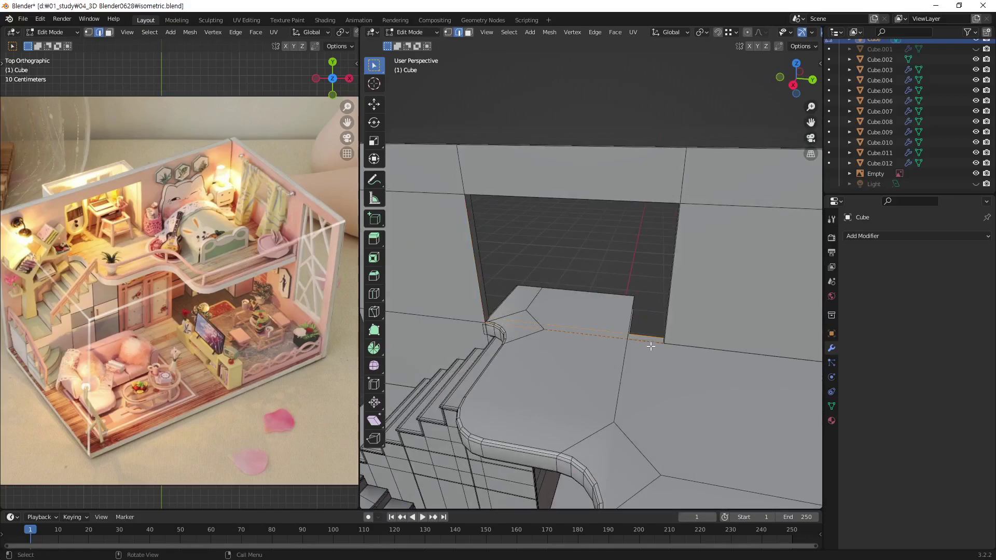
left_click(640, 288)
scroll(638, 291, "down", 5)
middle_click_drag(582, 456, 721, 409)
Return to Object Mode and show the whole room in rendered viewport shading
key("Tab")
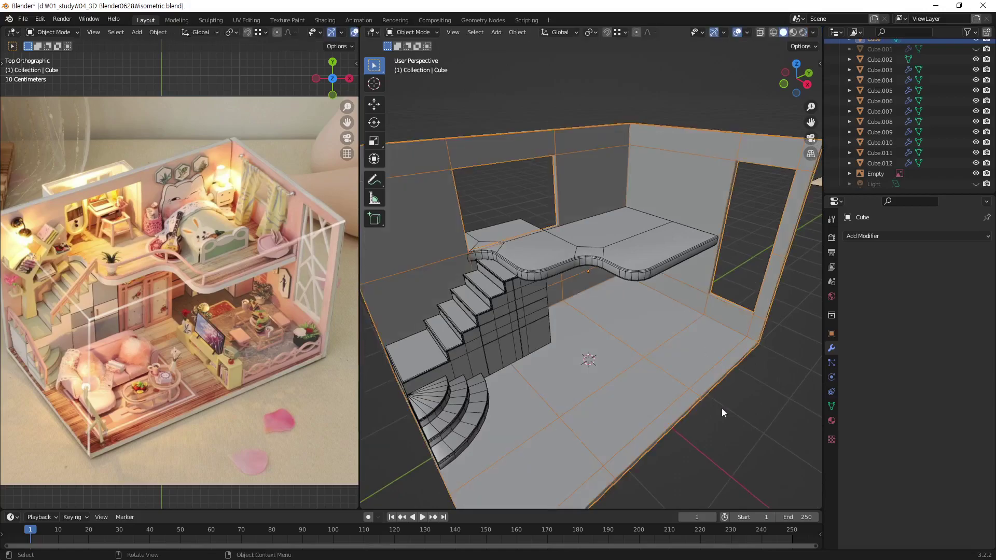
scroll(683, 378, "down", 4)
middle_click_drag(680, 376, 680, 348)
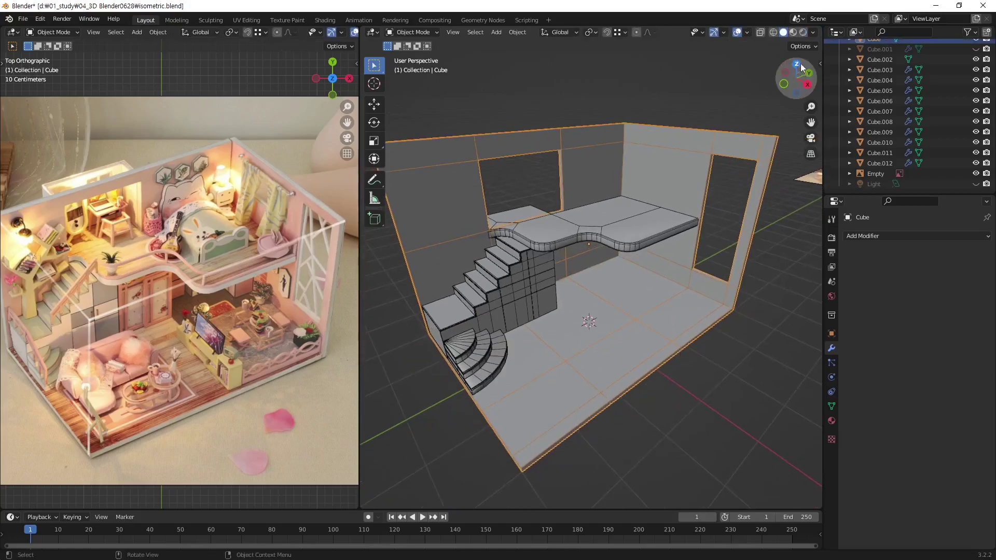
left_click(803, 31)
scroll(615, 266, "up", 2)
Make the scene Light visible and clear the viewport selection to see the lit room
middle_click_drag(615, 267, 655, 275)
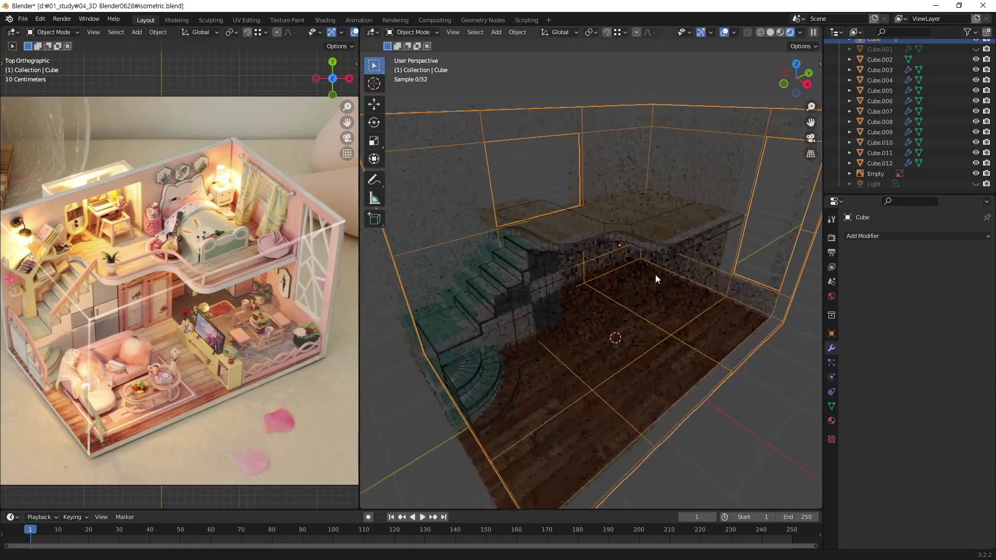
left_click(976, 183)
left_click(730, 428)
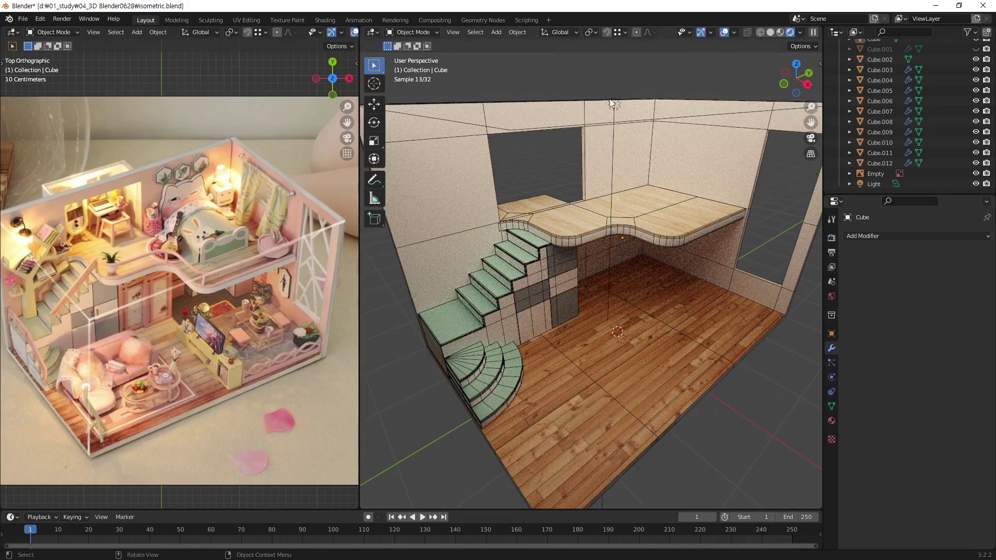
middle_click_drag(627, 206, 724, 180)
Select everything and put the room's Cube back into Edit Mode with vertex select
key("a")
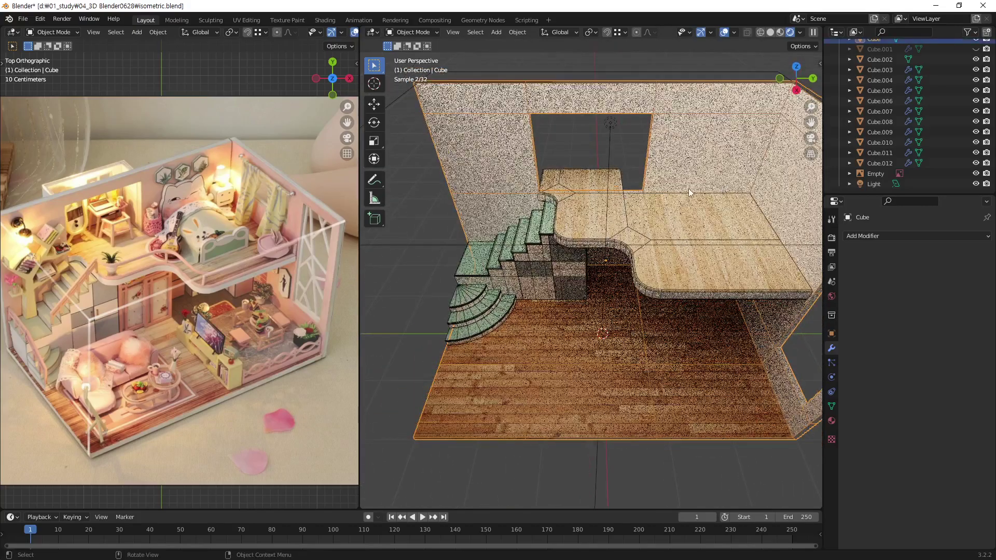
scroll(651, 258, "down", 4)
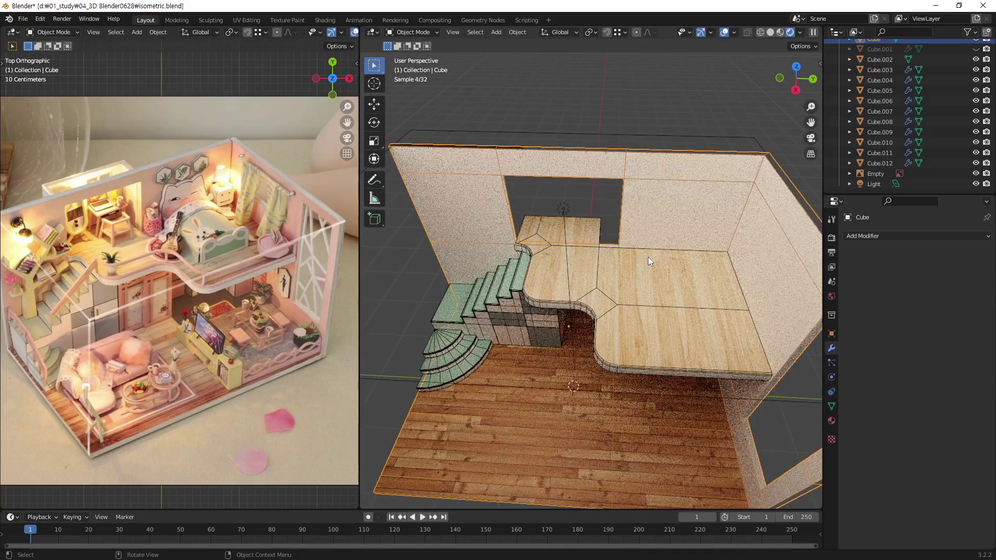
key("Tab")
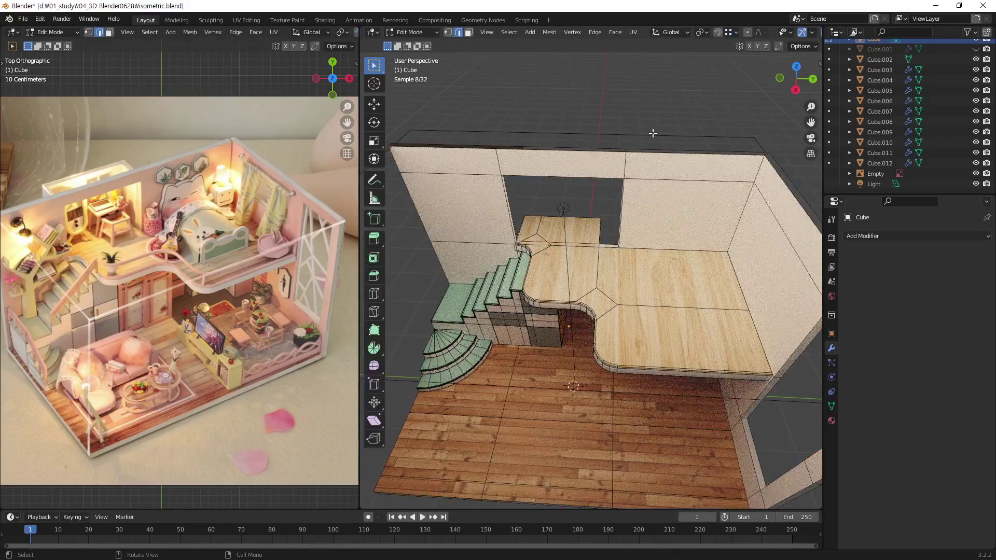
key("1")
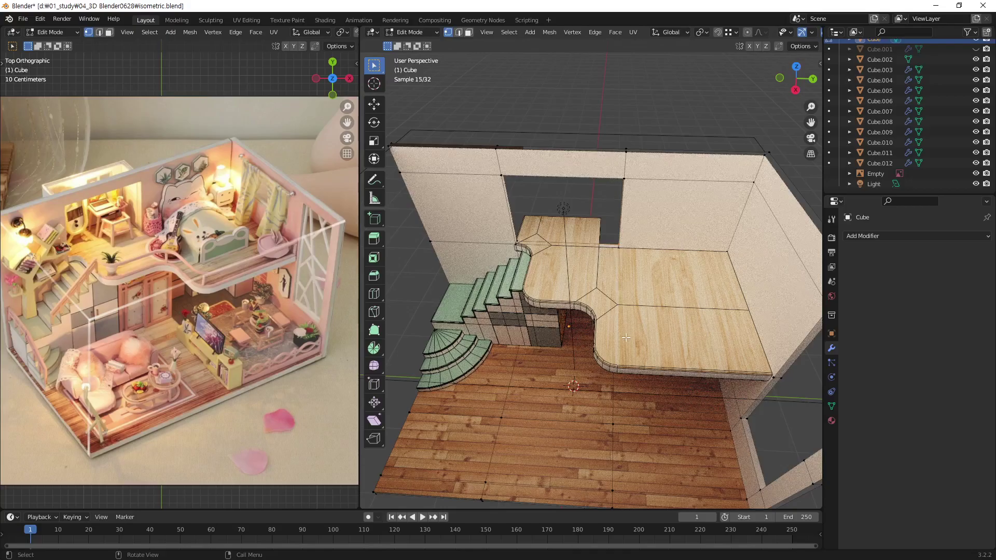
middle_click_drag(626, 338, 602, 259)
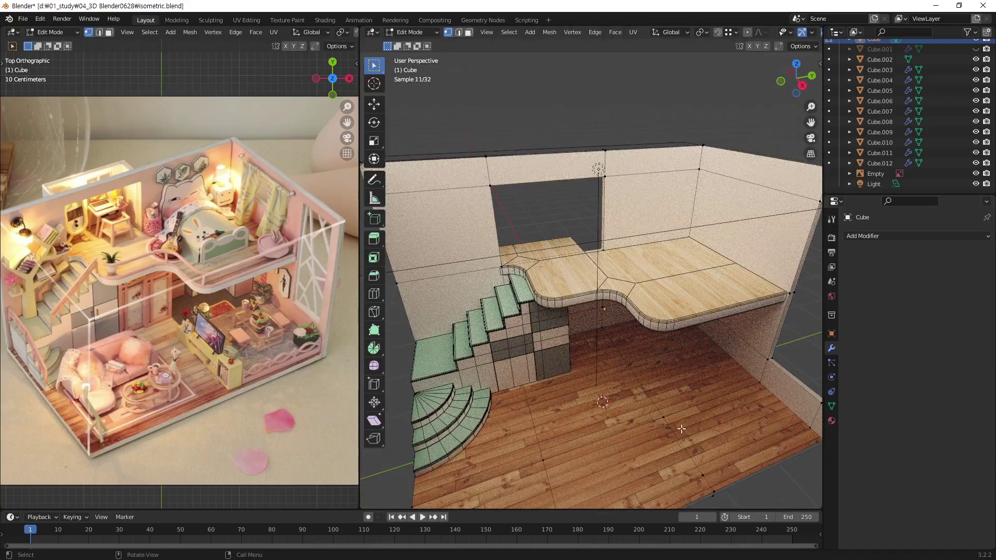
middle_click_drag(547, 360, 597, 353)
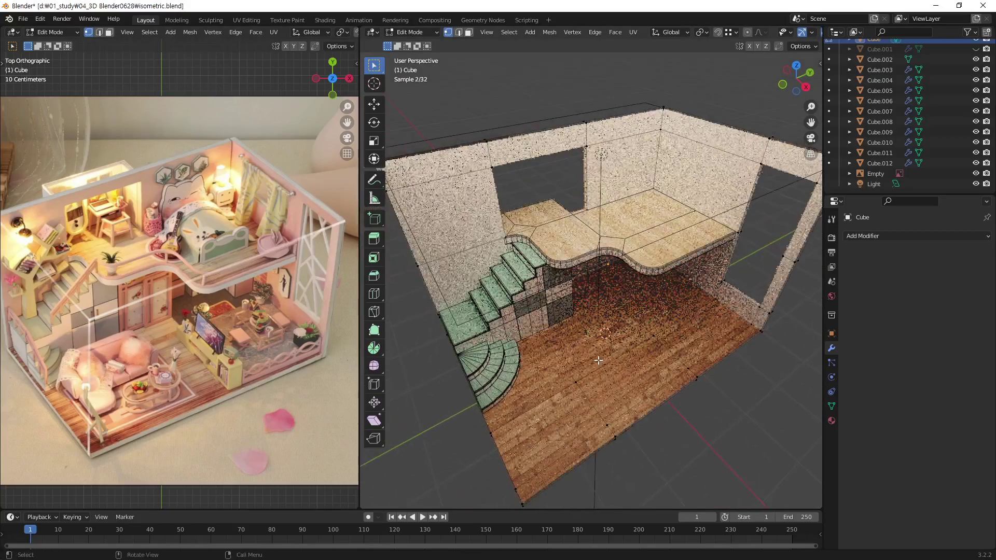